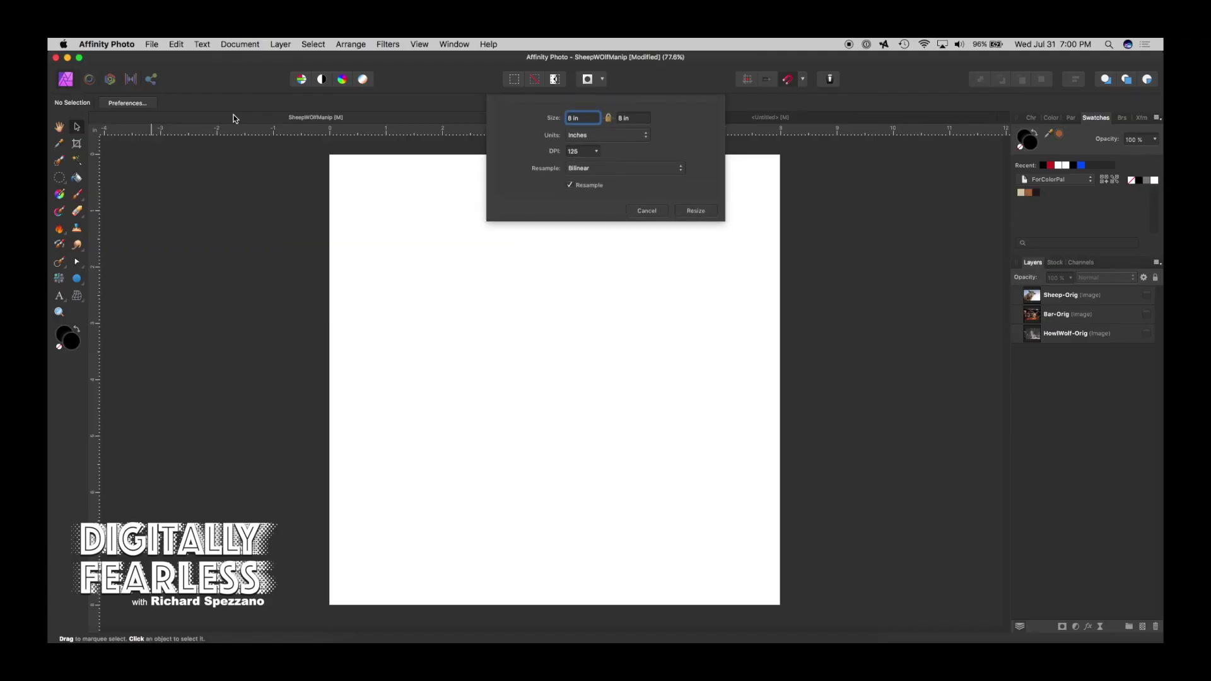
# Step: Close the document resize settings without changes, reposition the howling wolf image on the canvas, and hide its layer
pyautogui.click(647, 212)
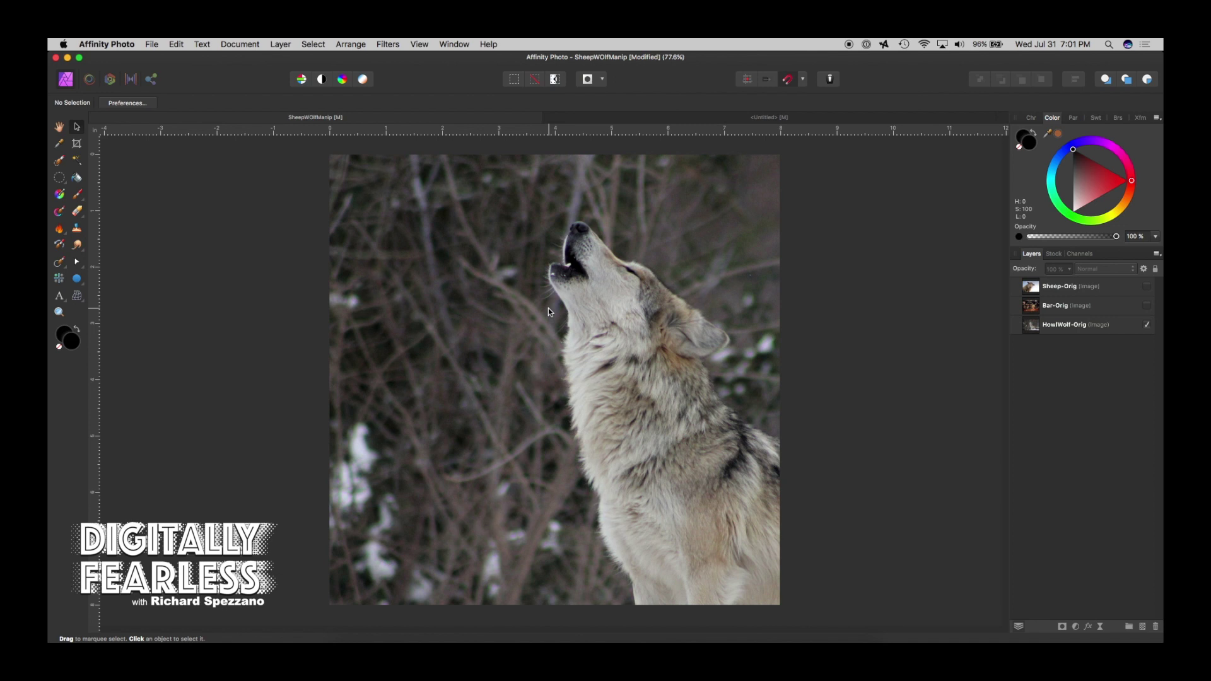
pyautogui.click(414, 319)
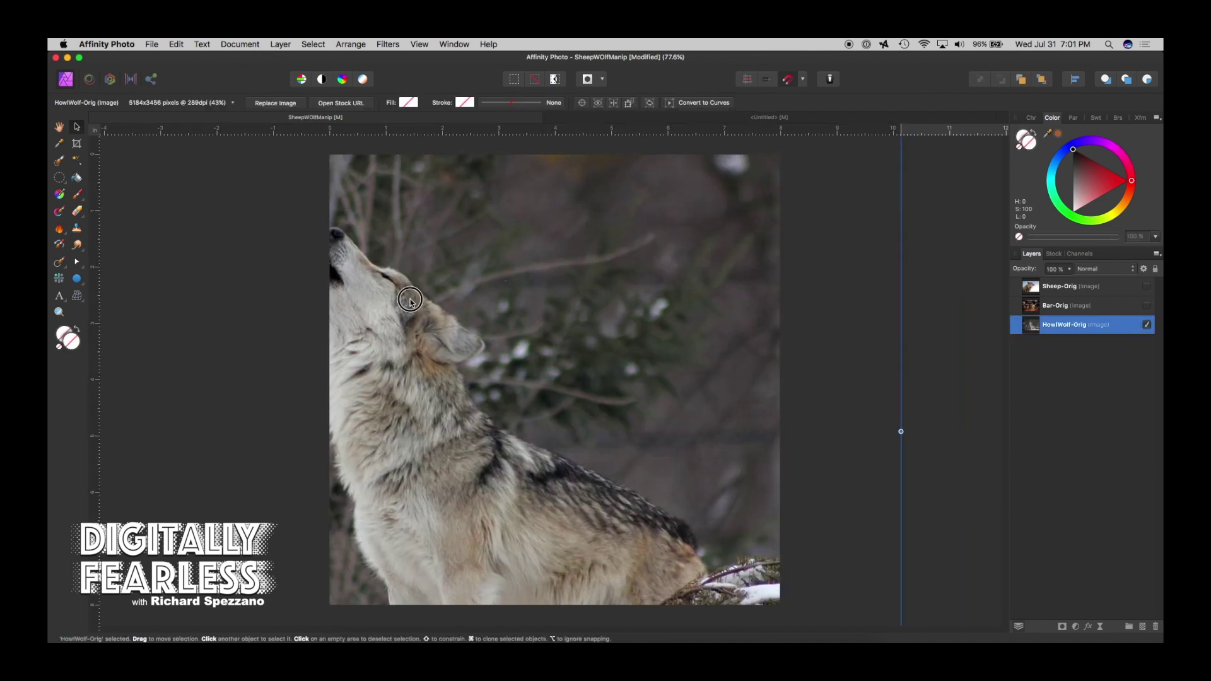
pyautogui.moveTo(410, 302); pyautogui.dragTo(543, 316)
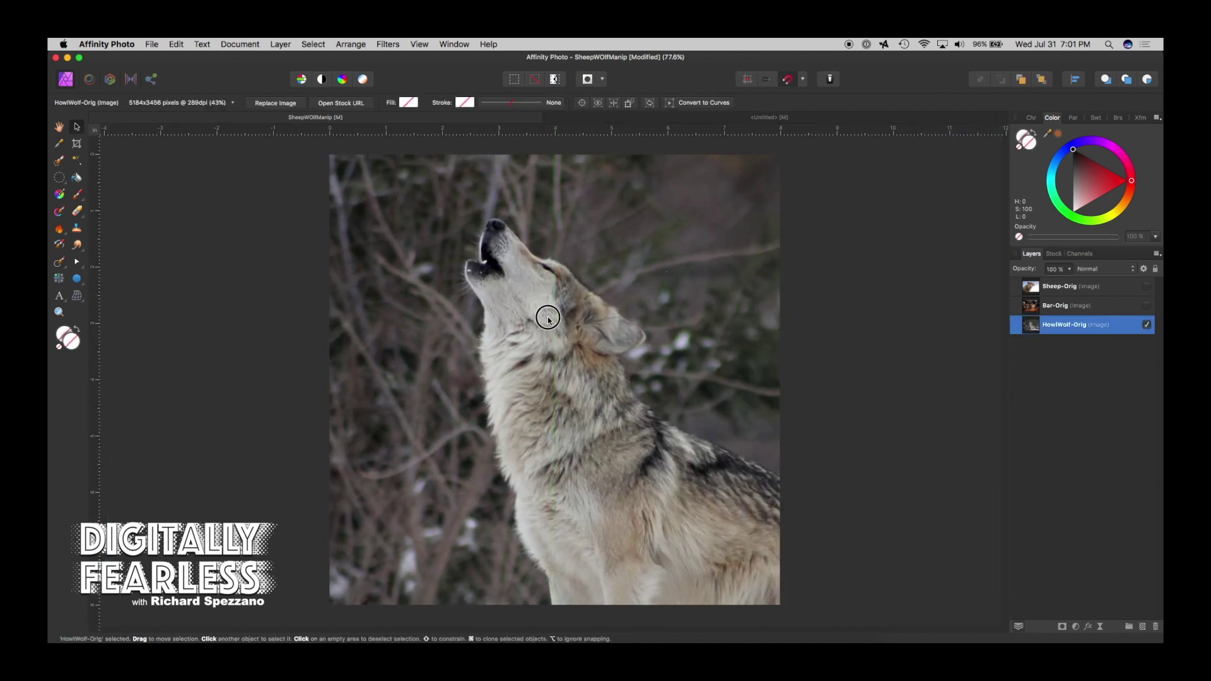
pyautogui.click(1147, 324)
# Step: Show the Sheep-Orig layer, shift the sheep image slightly on the canvas, and hide the layer again
pyautogui.click(1066, 305)
pyautogui.click(1067, 287)
pyautogui.click(1147, 287)
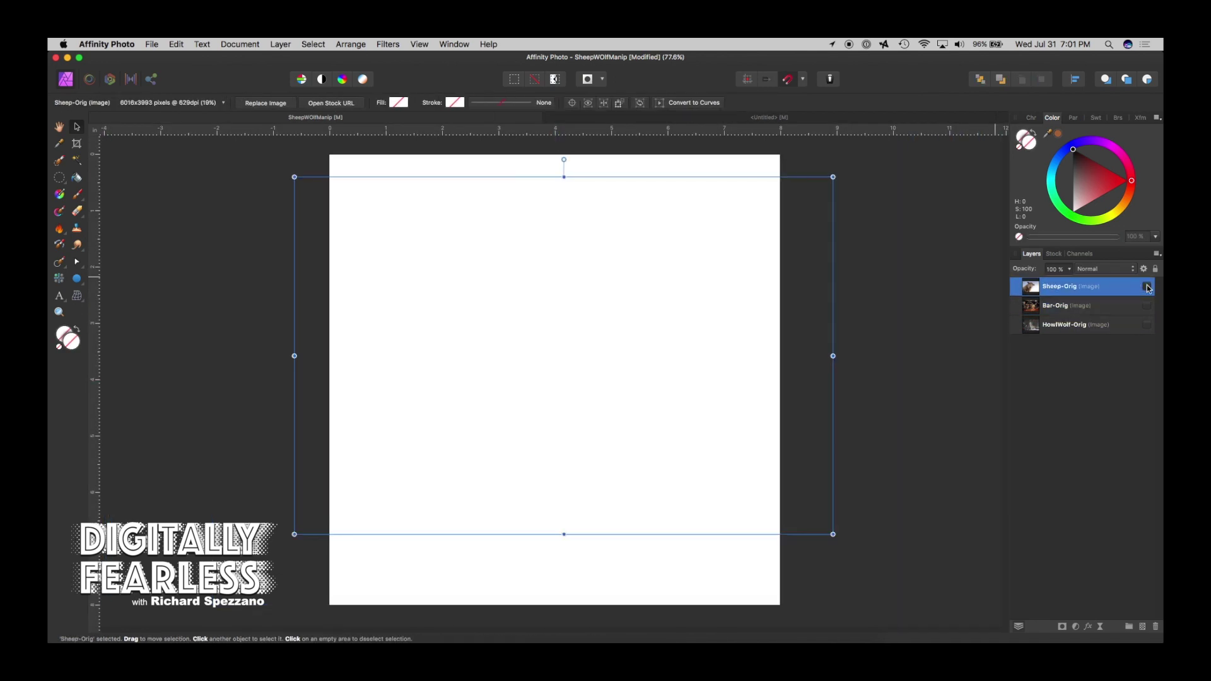
pyautogui.moveTo(541, 286)
pyautogui.mouseDown()
pyautogui.moveTo(567, 314)
pyautogui.moveTo(531, 300)
pyautogui.mouseUp()
pyautogui.click(1148, 287)
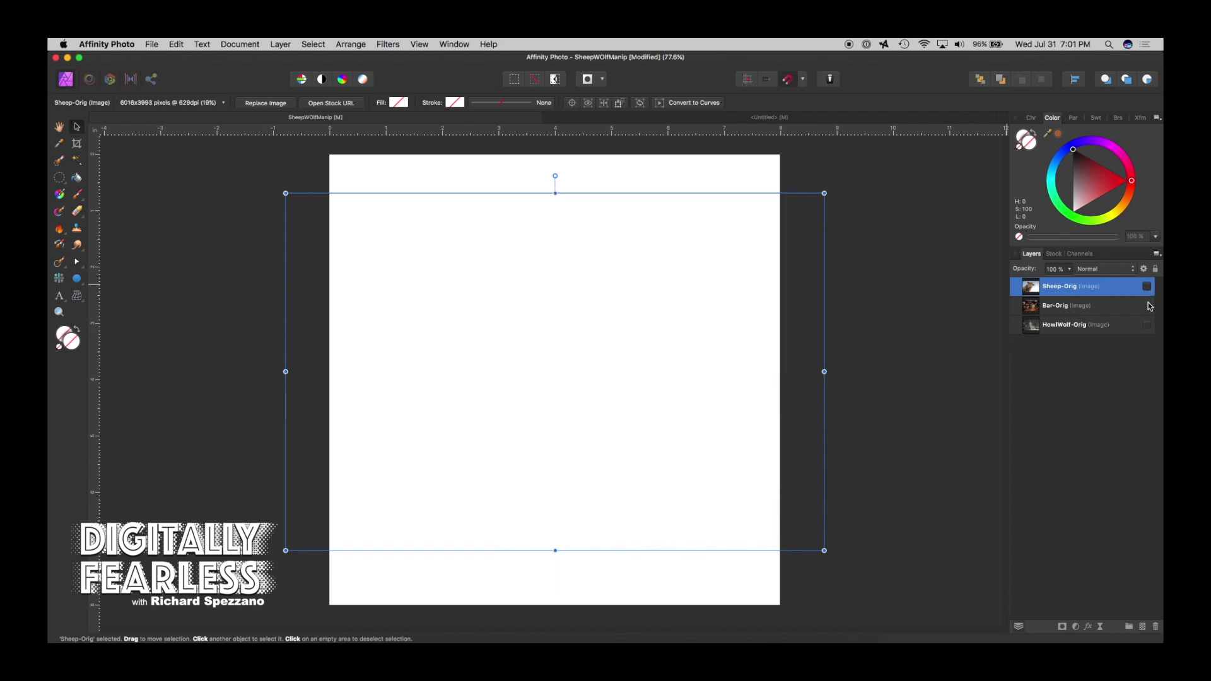
# Step: Show the Bar-Orig layer and shift the bar image so the cocktail glass sits closer to the canvas centre
pyautogui.click(1147, 305)
pyautogui.click(1068, 305)
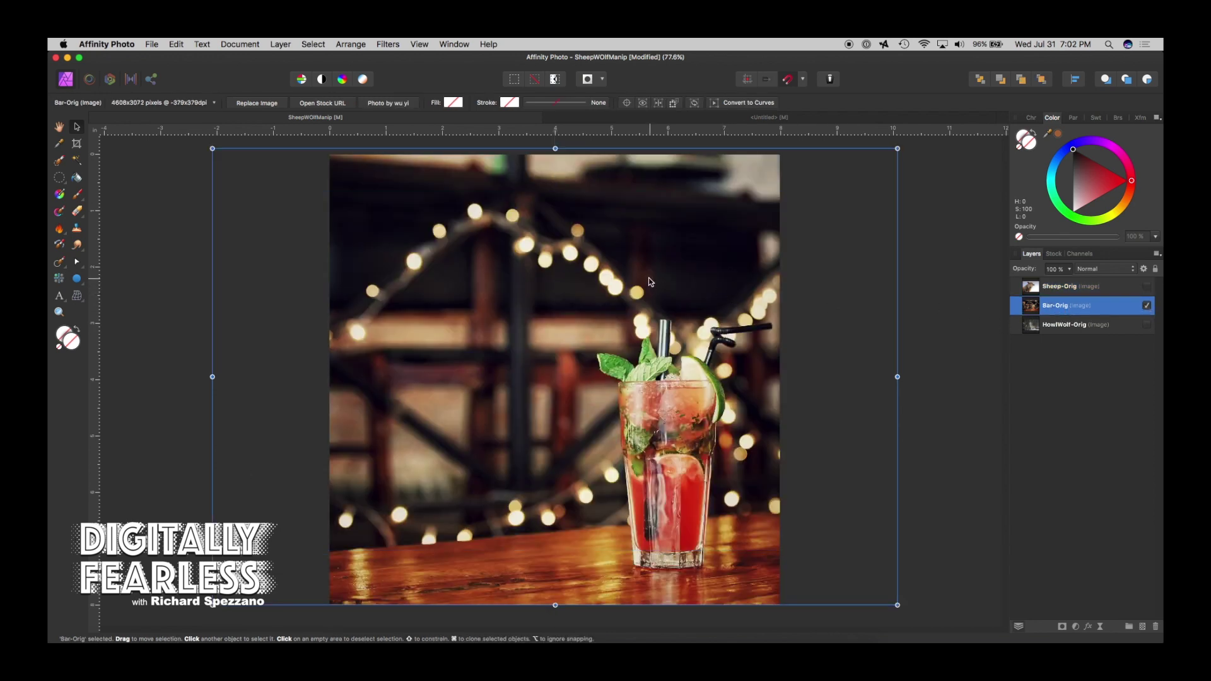
pyautogui.moveTo(647, 280); pyautogui.dragTo(773, 265)
pyautogui.press('Escape')
pyautogui.click(743, 231)
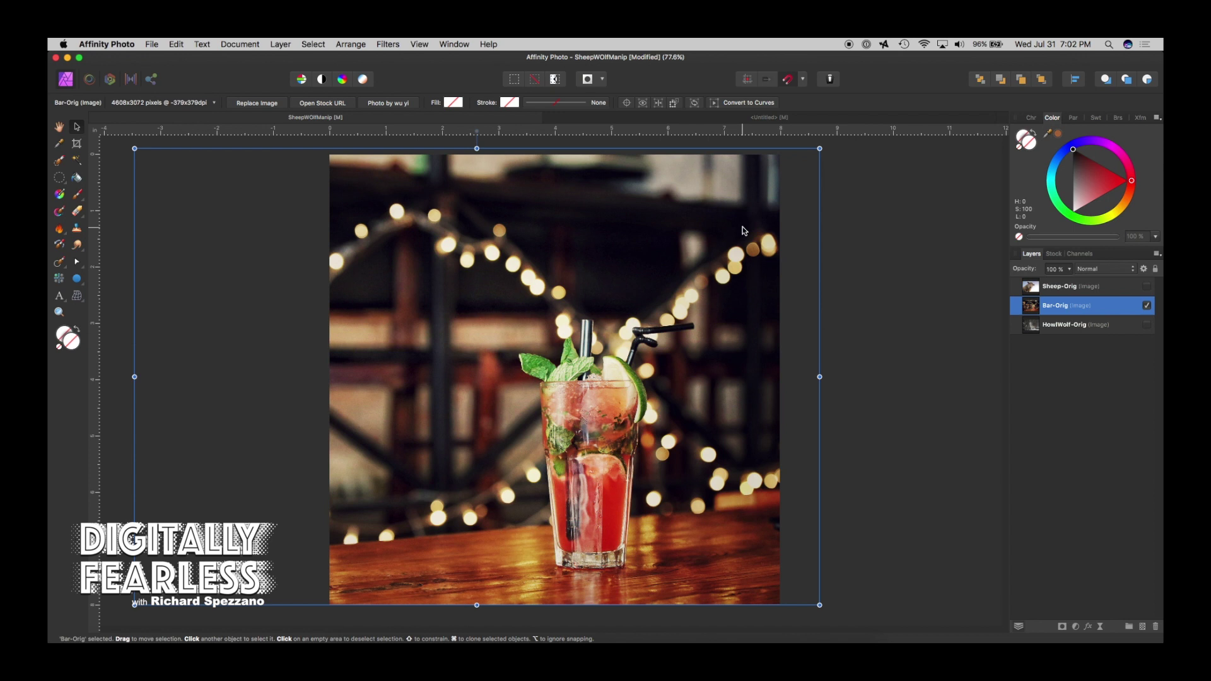
pyautogui.click(1096, 118)
pyautogui.click(1157, 118)
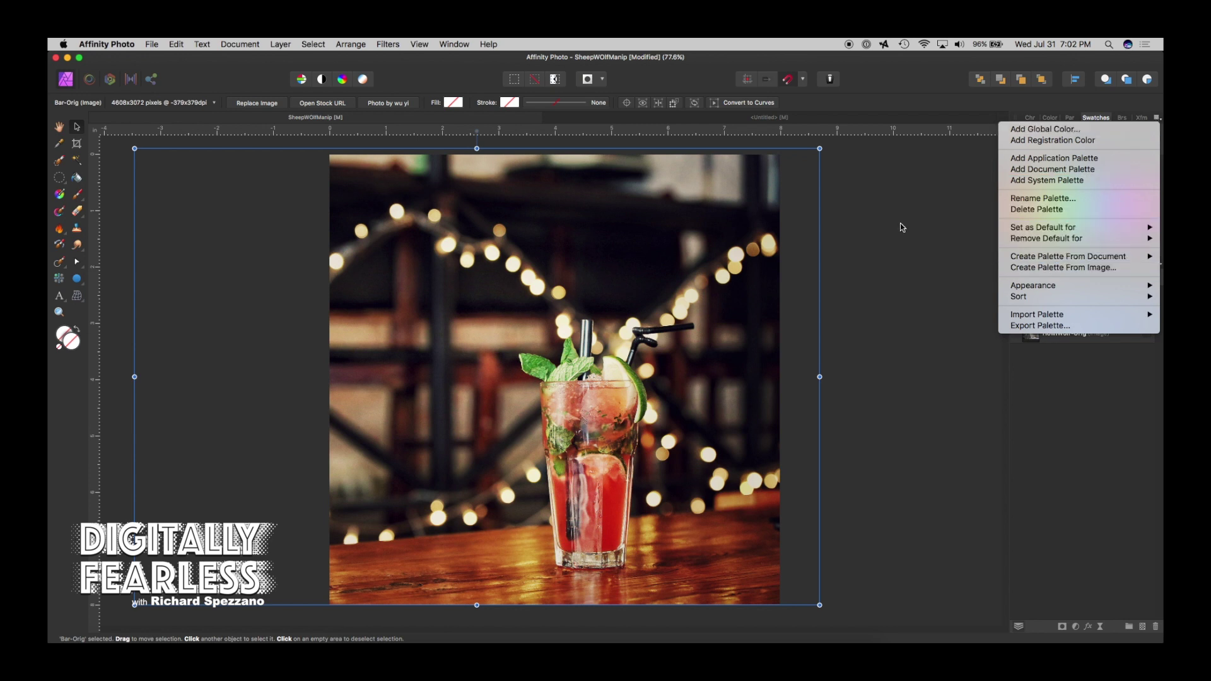
pyautogui.click(931, 203)
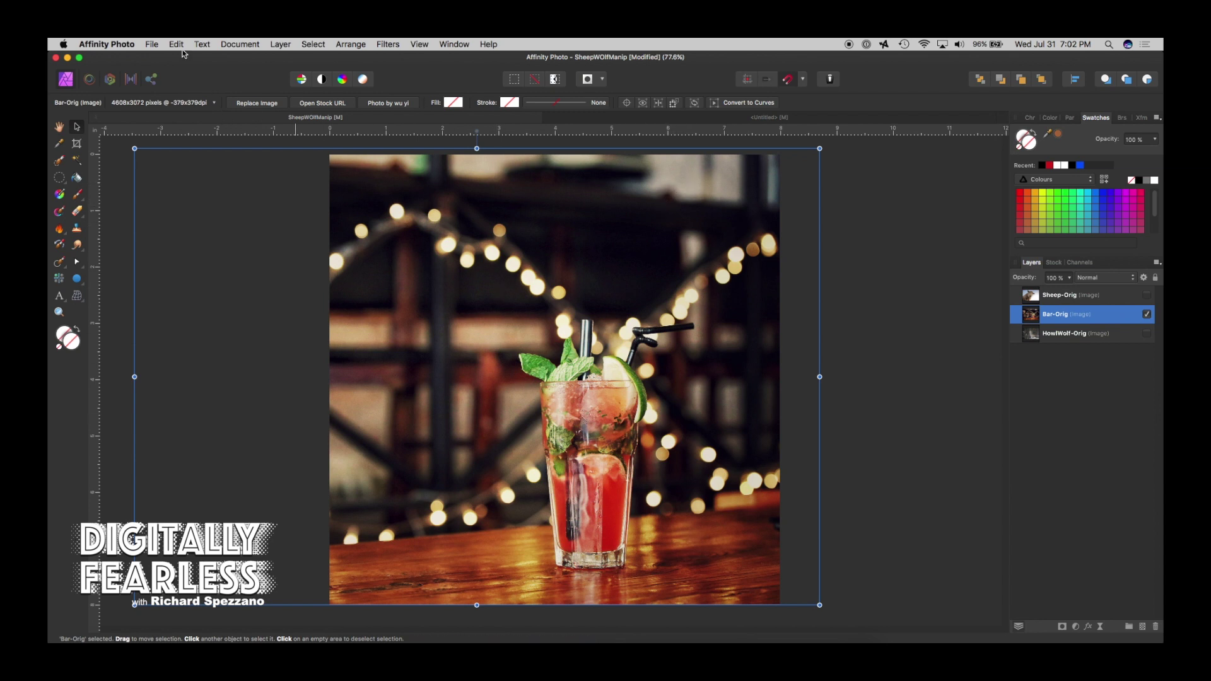
# Step: Export the whole document as a JPEG, replacing ForColorPal.jpg in the SheepWolfManip folder, and deselect the bar image
pyautogui.click(151, 45)
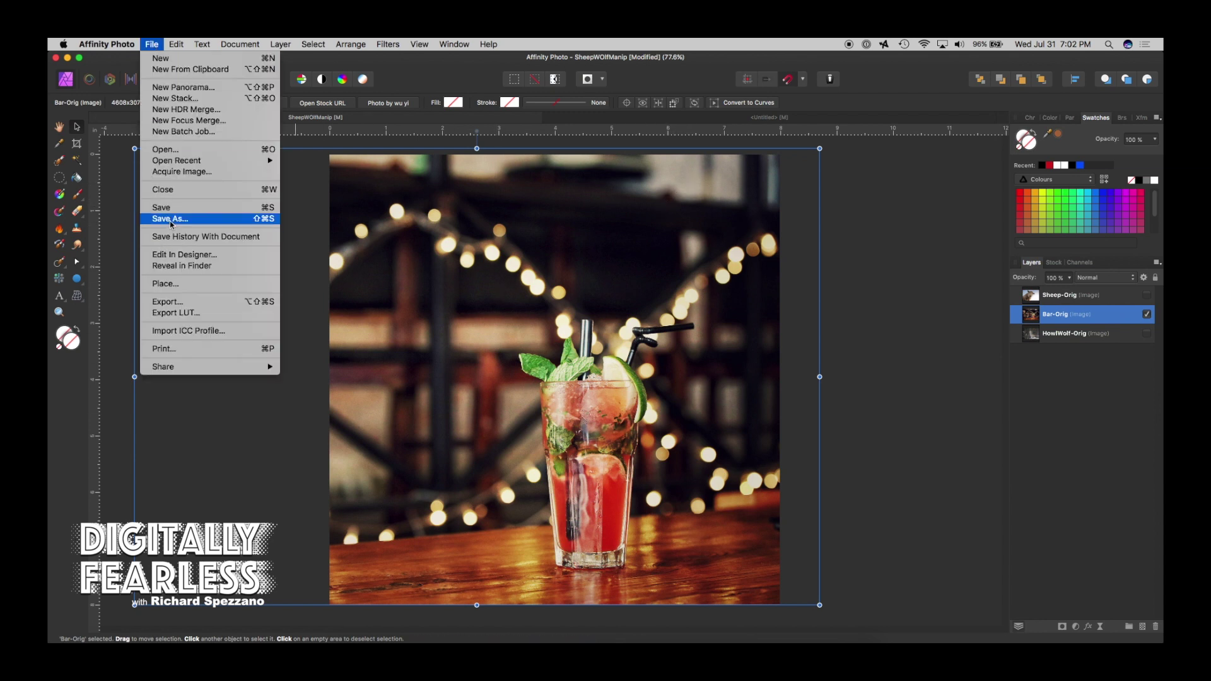
pyautogui.click(165, 301)
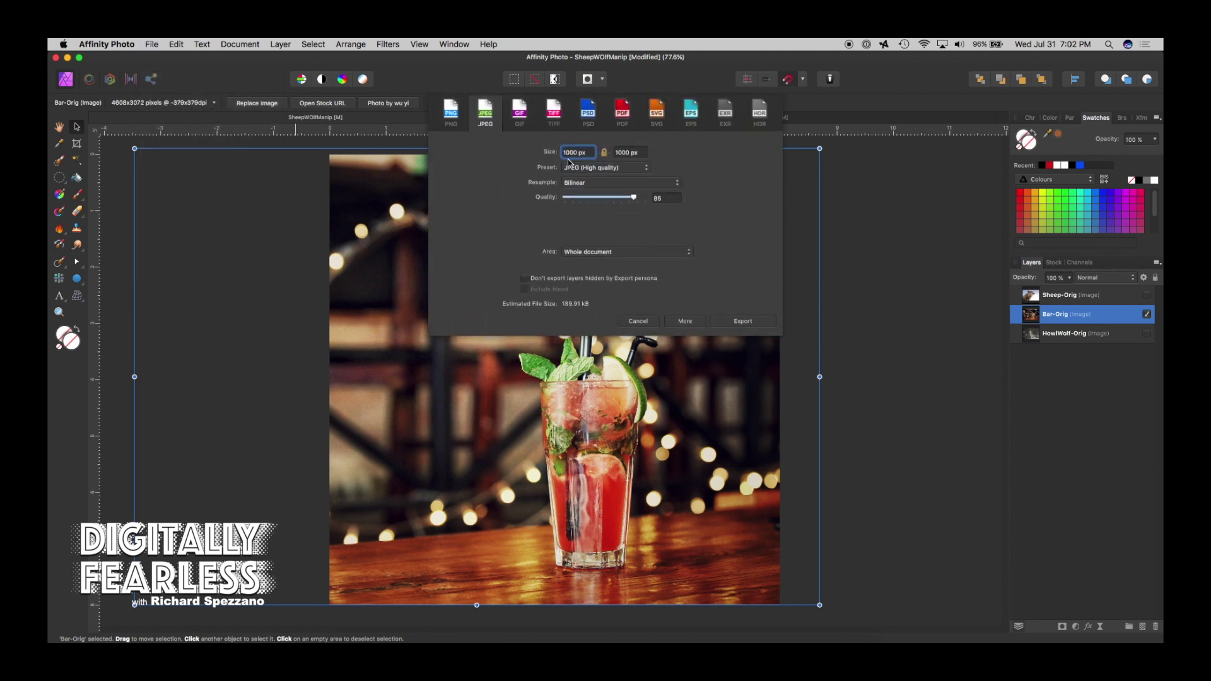
pyautogui.click(577, 168)
pyautogui.click(584, 185)
pyautogui.click(744, 322)
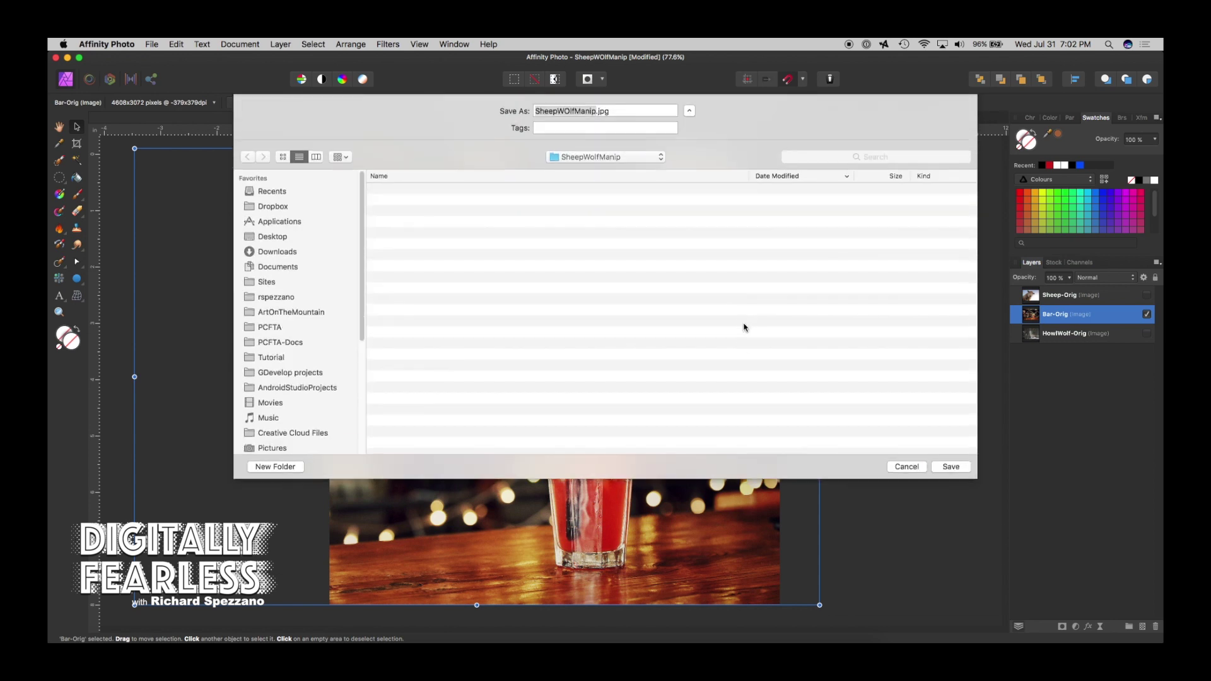
pyautogui.click(413, 205)
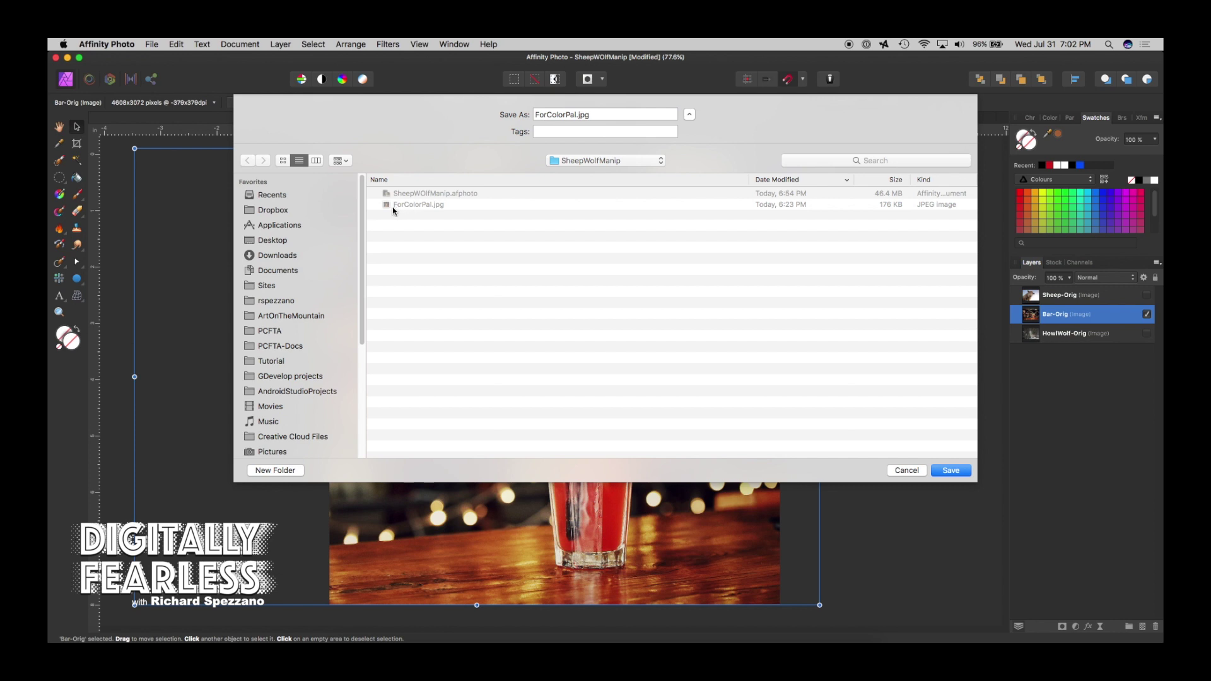
pyautogui.press('Return')
pyautogui.click(902, 192)
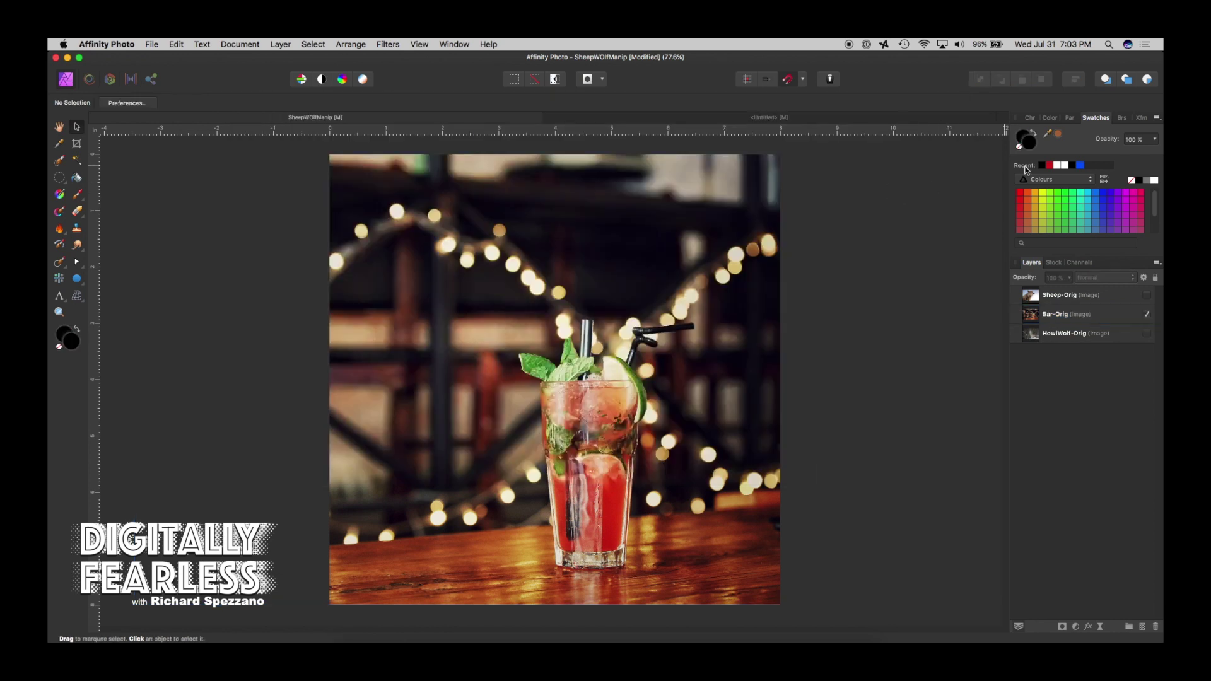
# Step: Start creating a swatch palette from an image, with Document as its location and ForColorPal.jpg as the source image
pyautogui.click(1094, 120)
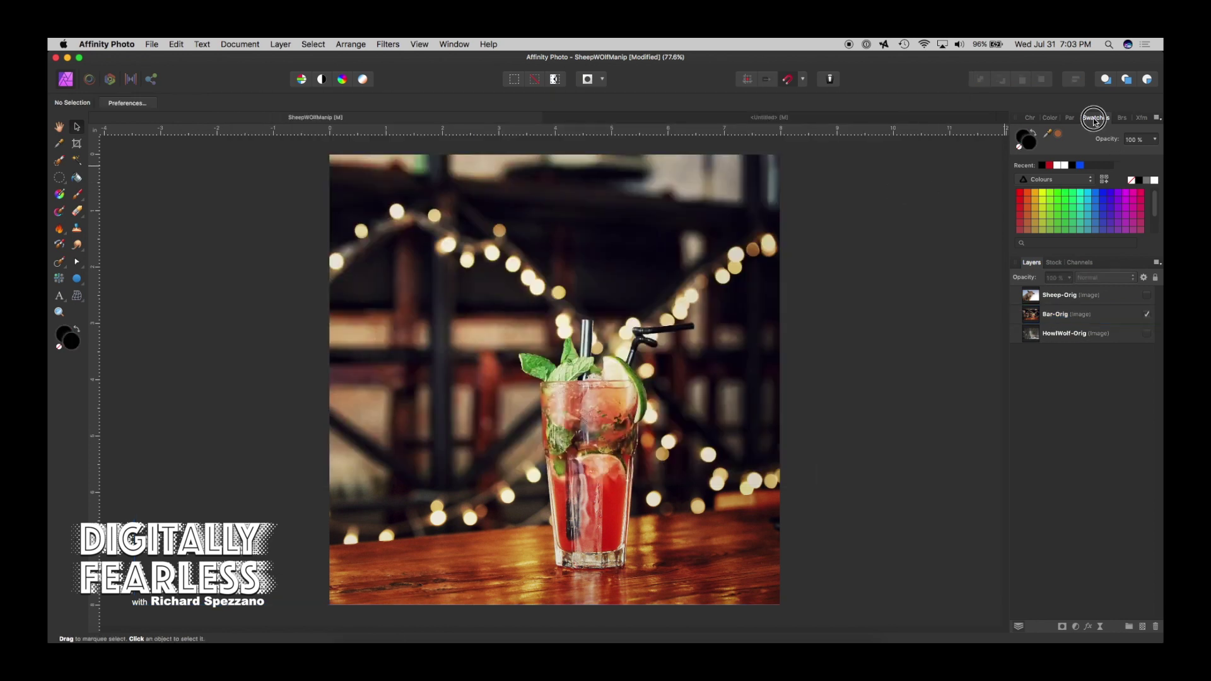
pyautogui.click(1157, 118)
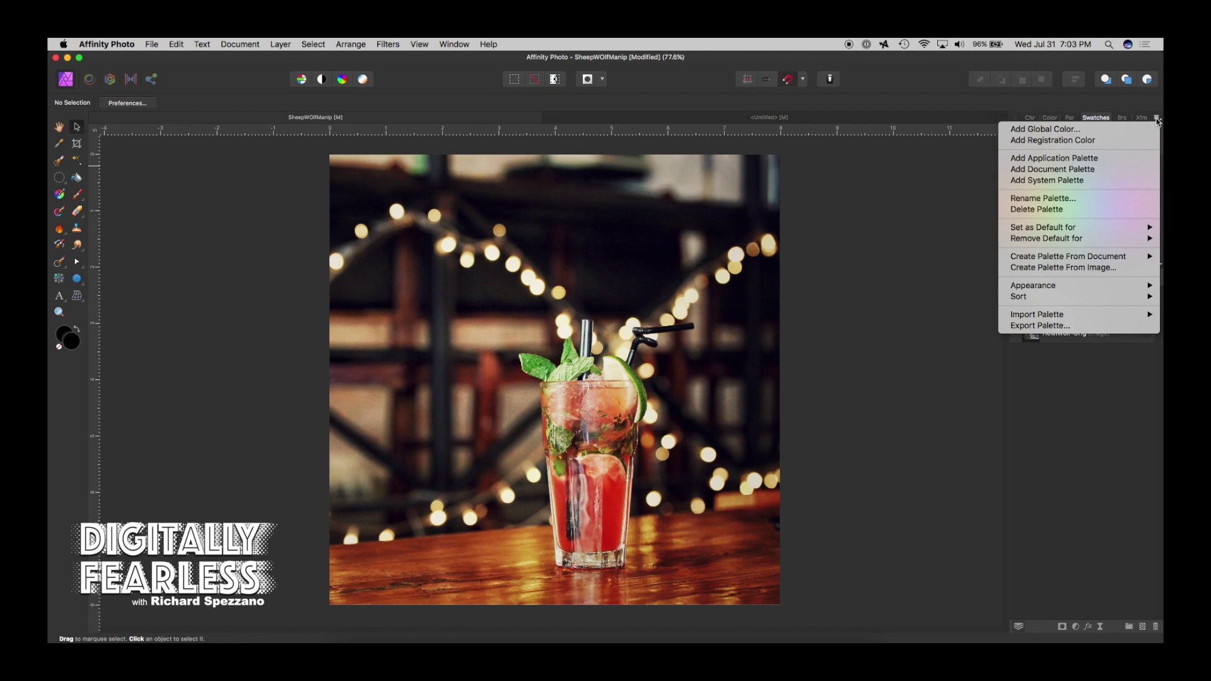
pyautogui.click(1046, 268)
pyautogui.click(581, 516)
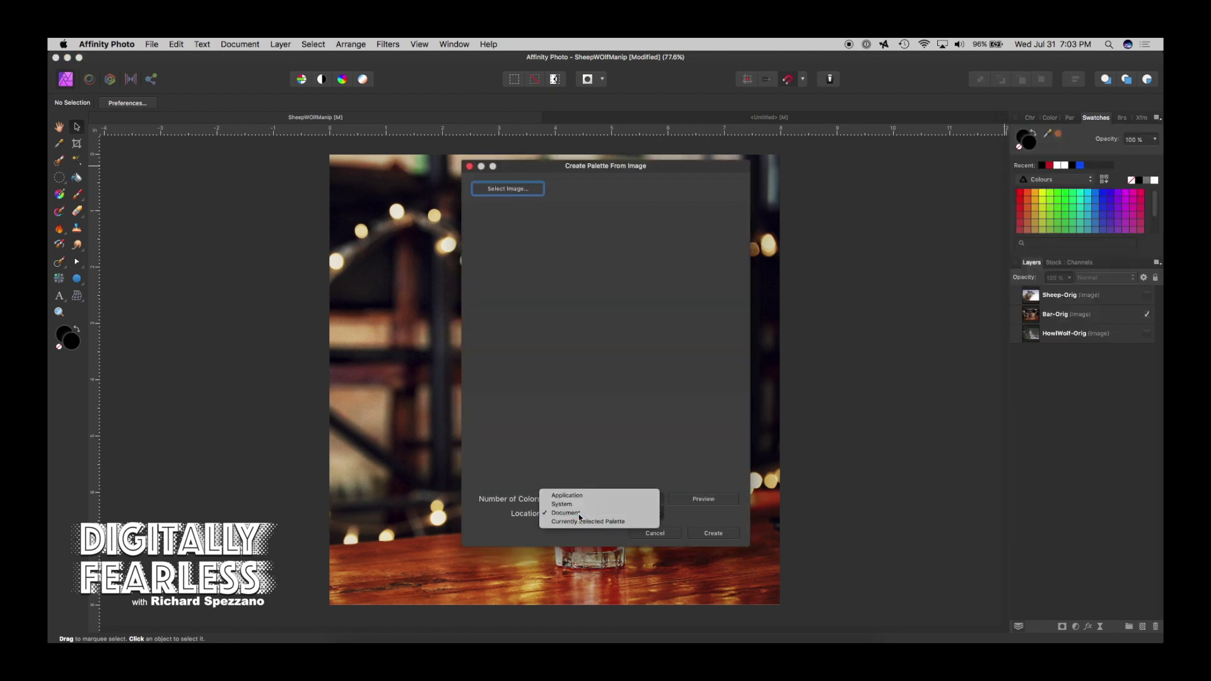
pyautogui.click(581, 516)
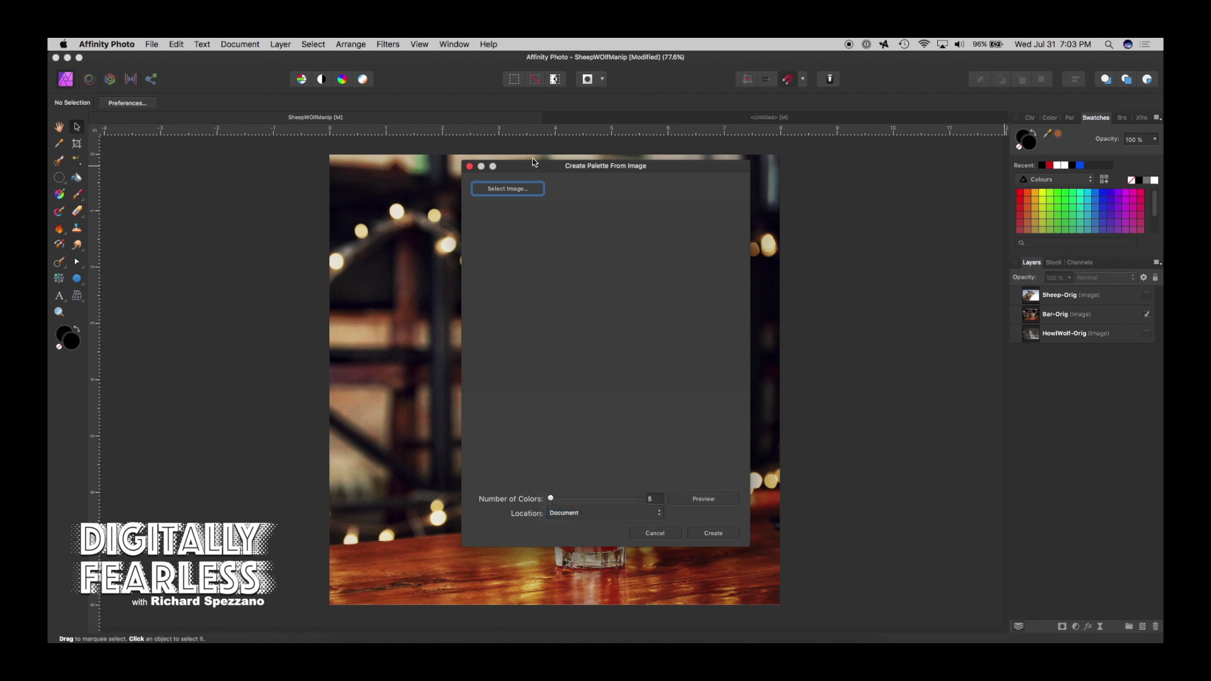
pyautogui.click(518, 189)
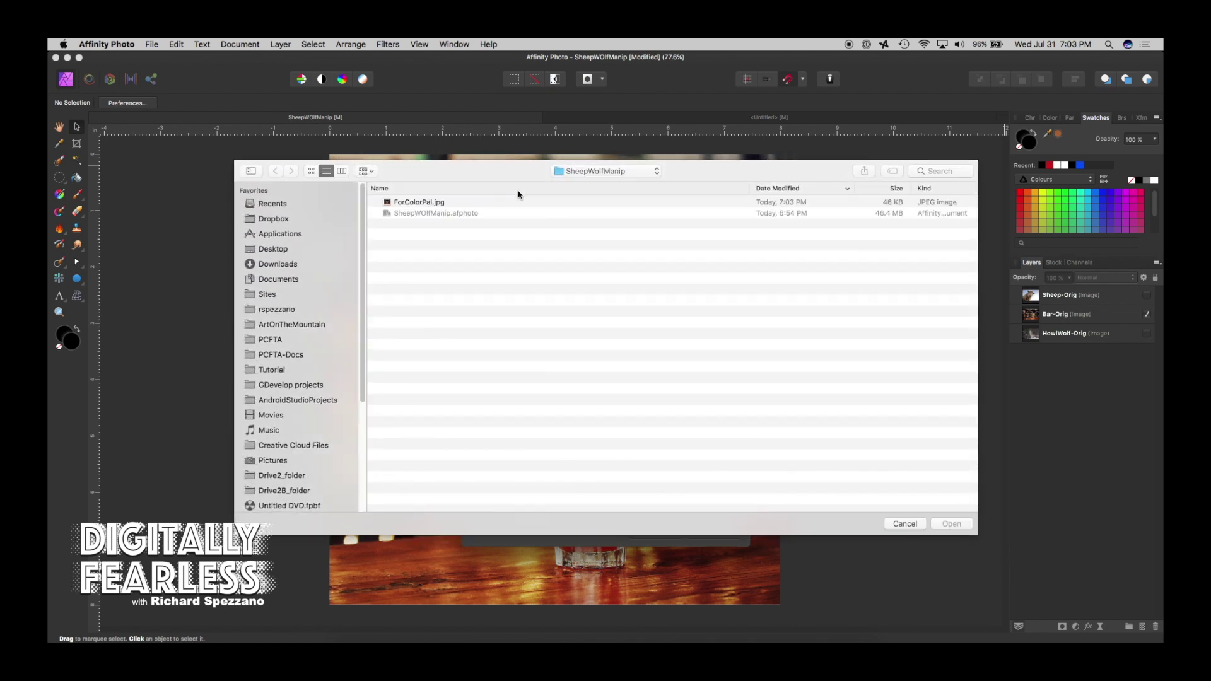
pyautogui.click(428, 202)
pyautogui.click(948, 524)
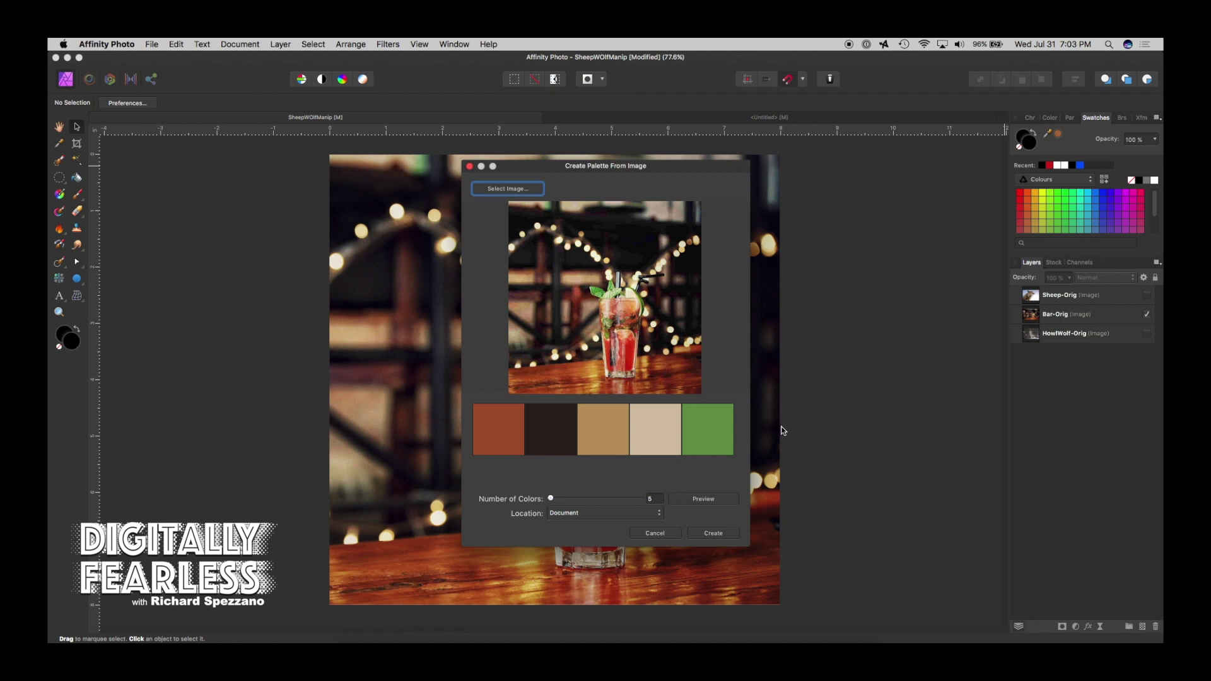
# Step: Set the palette's number of colors to 3, preview it, and create the palette
pyautogui.doubleClick(650, 499)
pyautogui.write('3')
pyautogui.click(695, 502)
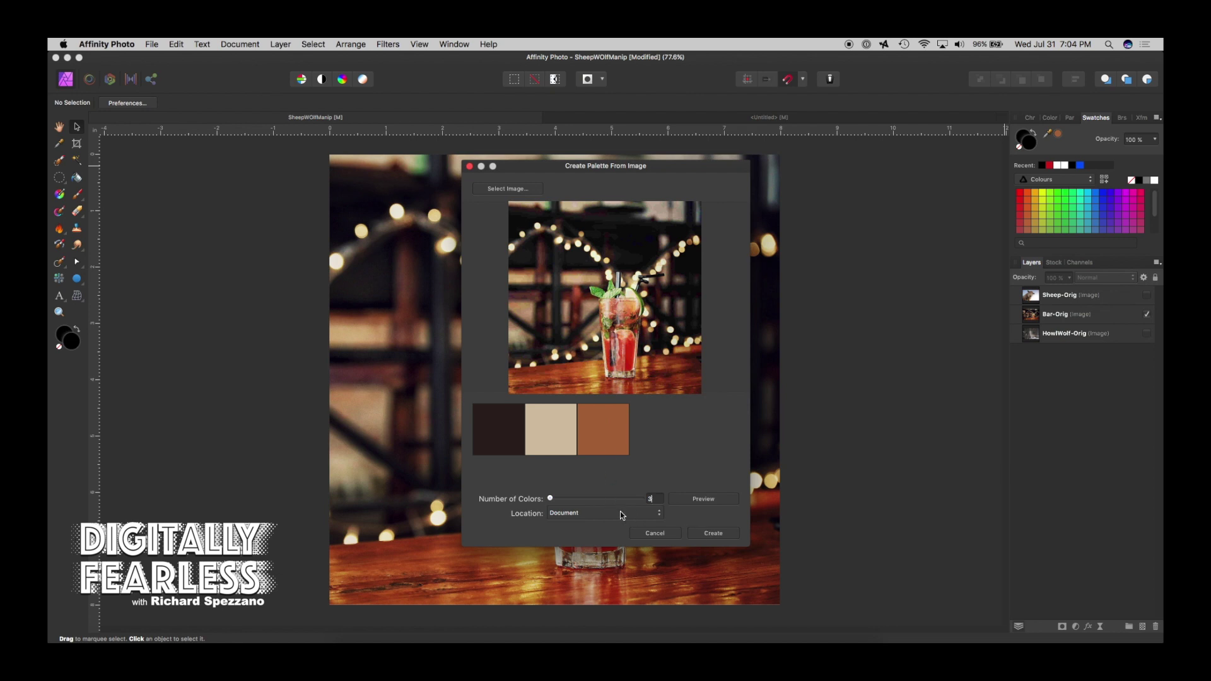
pyautogui.click(712, 534)
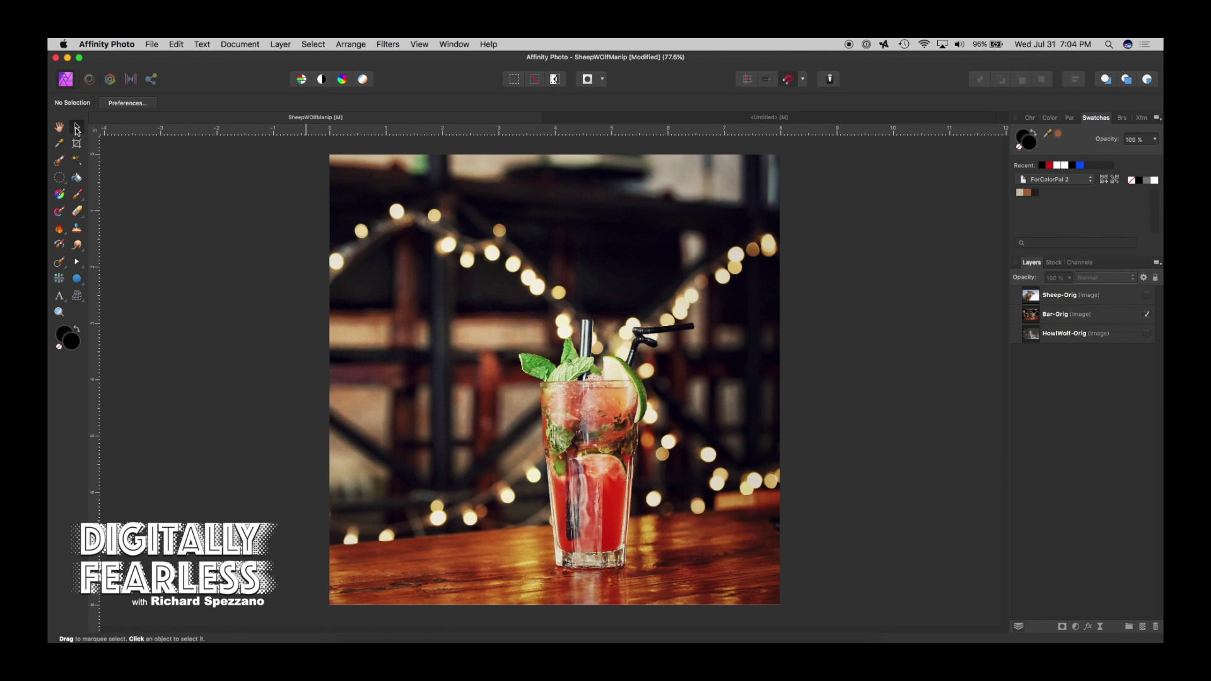
# Step: Show the Sheep-Orig layer and convert it to pixels with Rasterise & Trim
pyautogui.click(1147, 295)
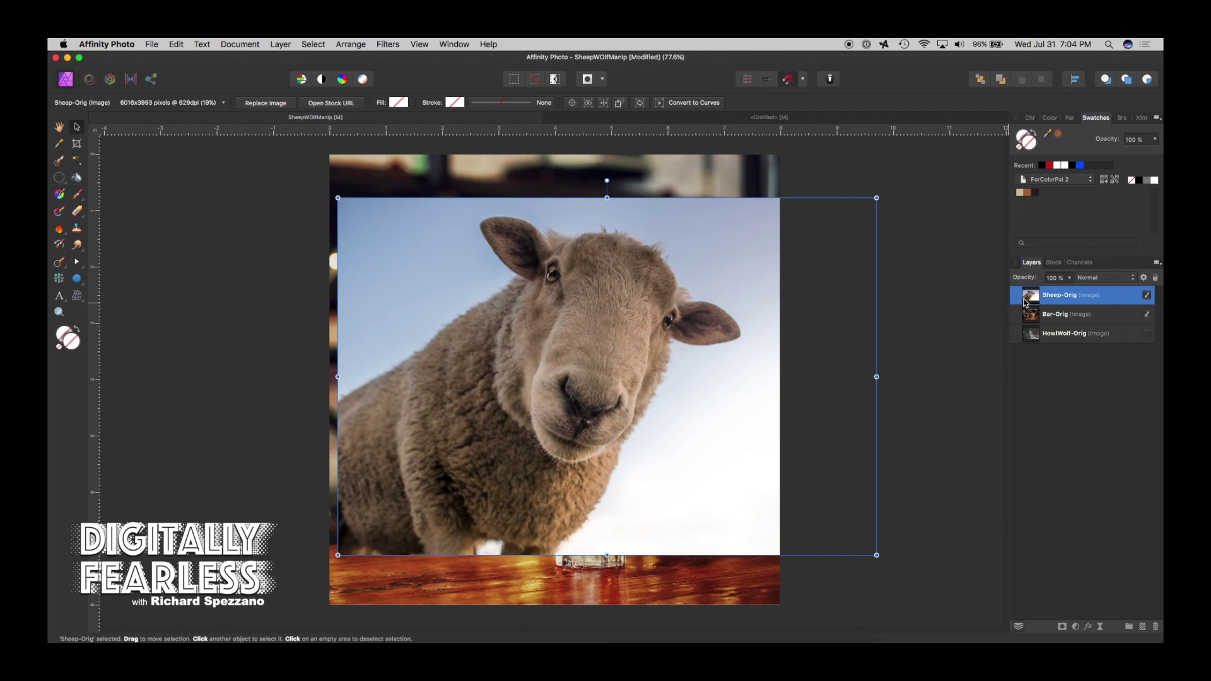
pyautogui.rightClick(1053, 294)
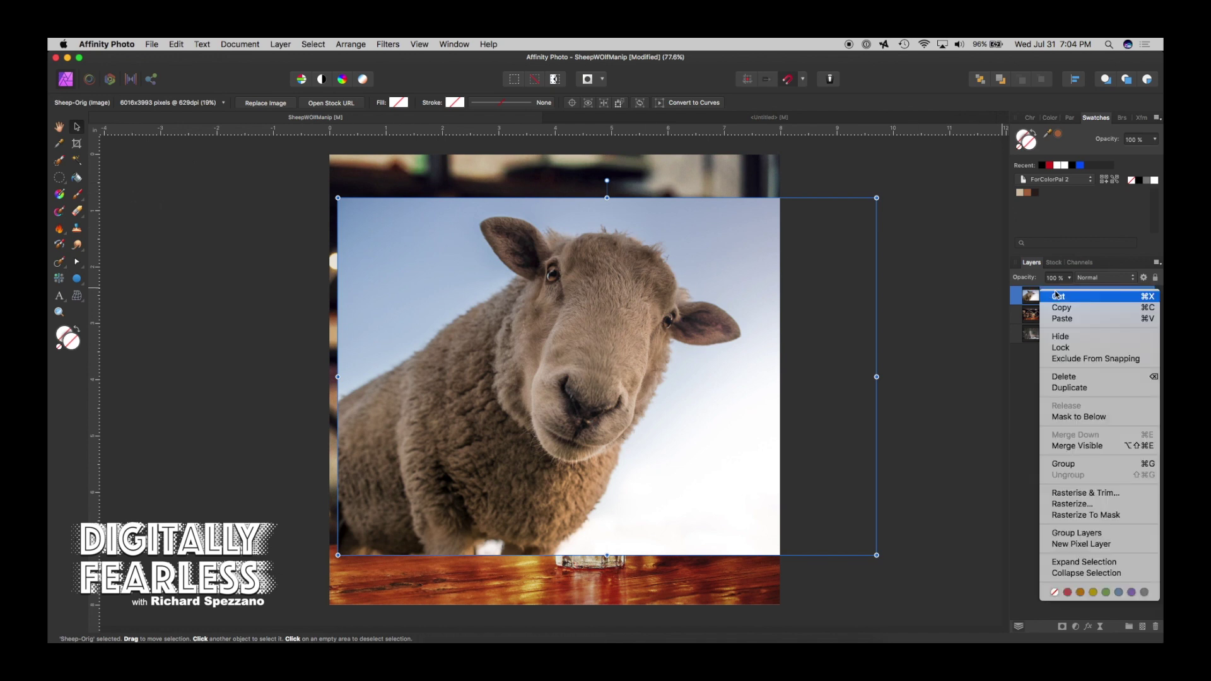
pyautogui.click(1071, 494)
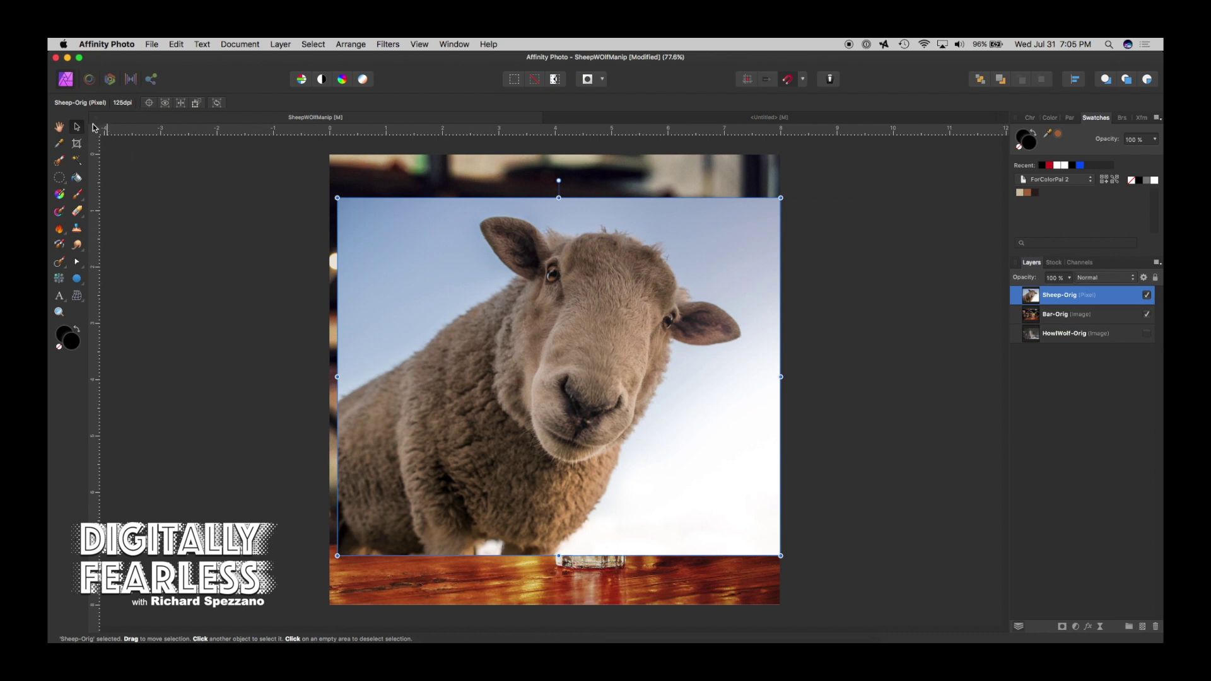
# Step: Flood-select the sky on both sides of the sheep at 19% tolerance and subtract a small area beneath the ear
pyautogui.press('w')
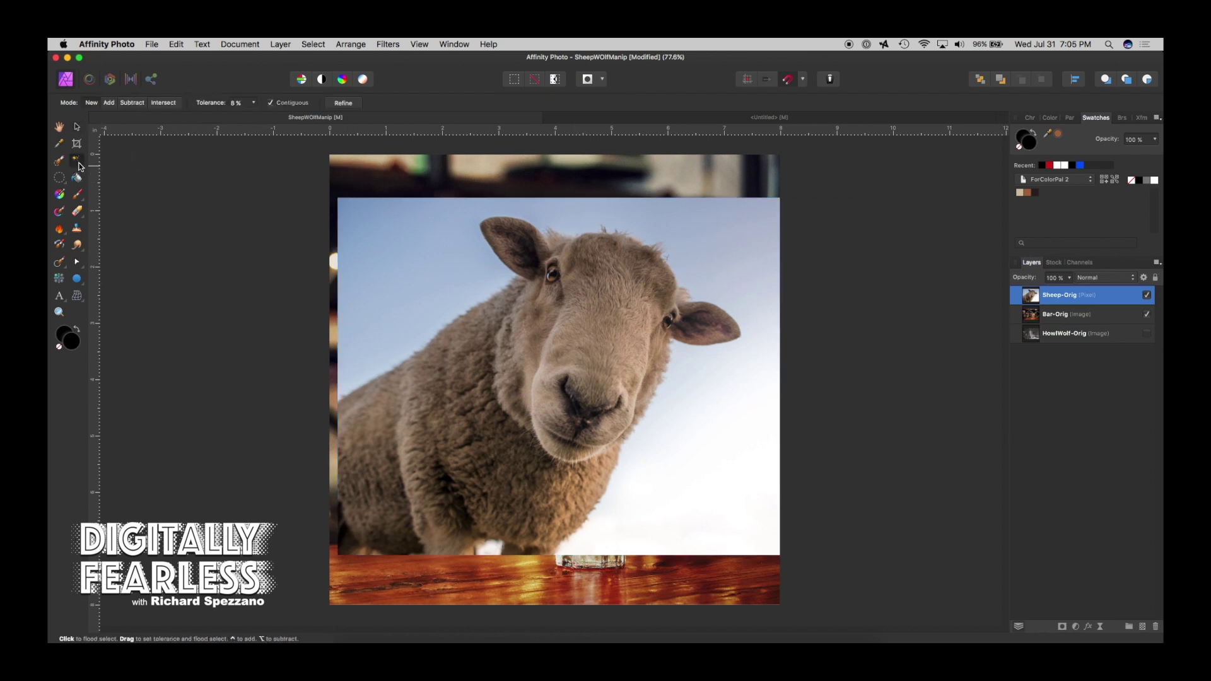
pyautogui.moveTo(414, 256); pyautogui.dragTo(207, 168)
pyautogui.moveTo(687, 358); pyautogui.dragTo(739, 443)
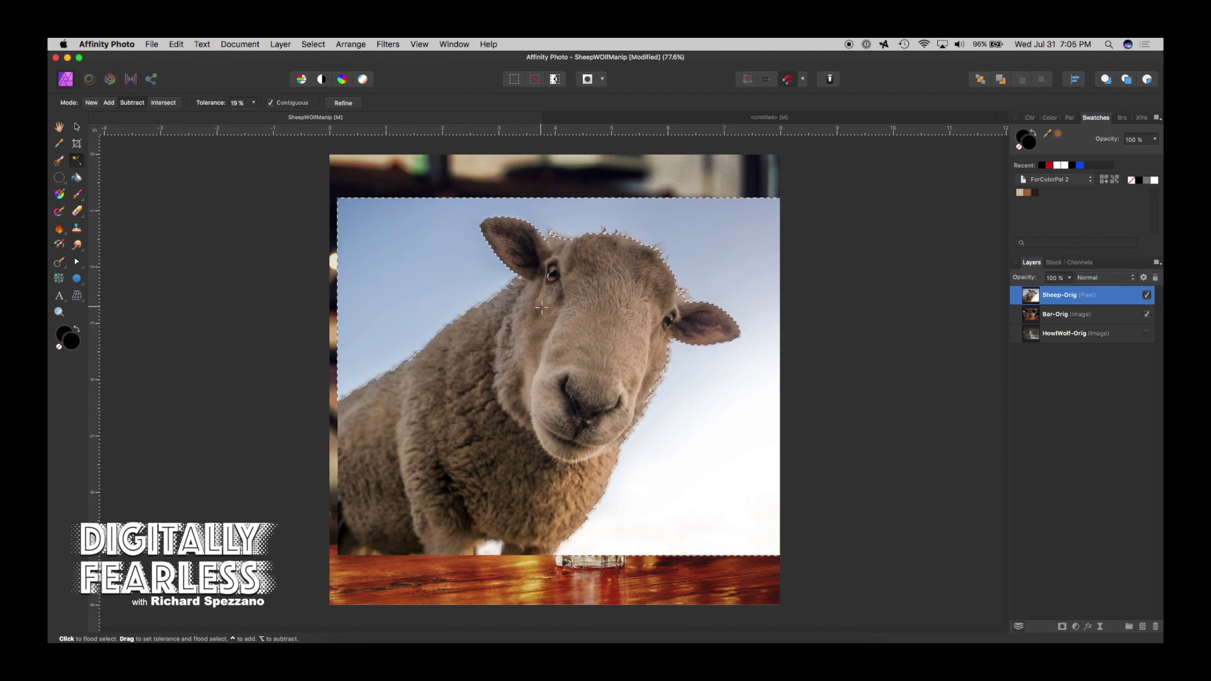
pyautogui.moveTo(670, 344)
pyautogui.mouseDown()
pyautogui.moveTo(657, 346)
pyautogui.moveTo(651, 390)
pyautogui.moveTo(660, 351)
pyautogui.mouseUp()
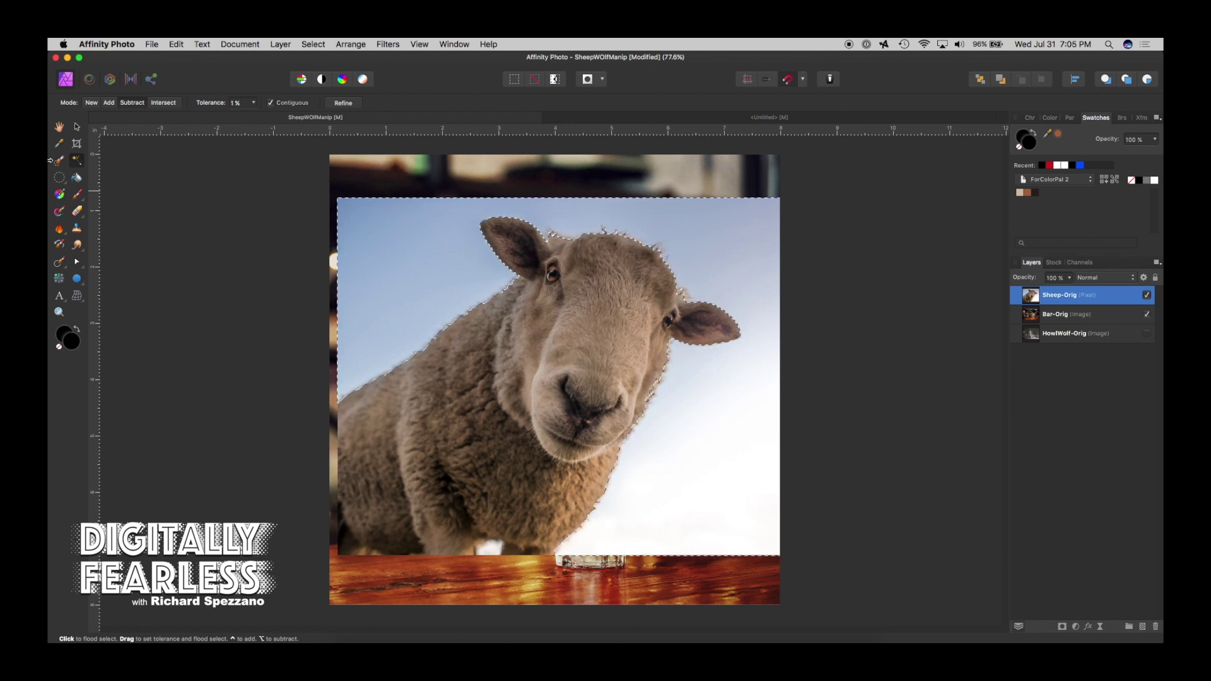
# Step: Switch to the Move tool and invert the pixel selection so it covers the sheep instead of the sky
pyautogui.press('v')
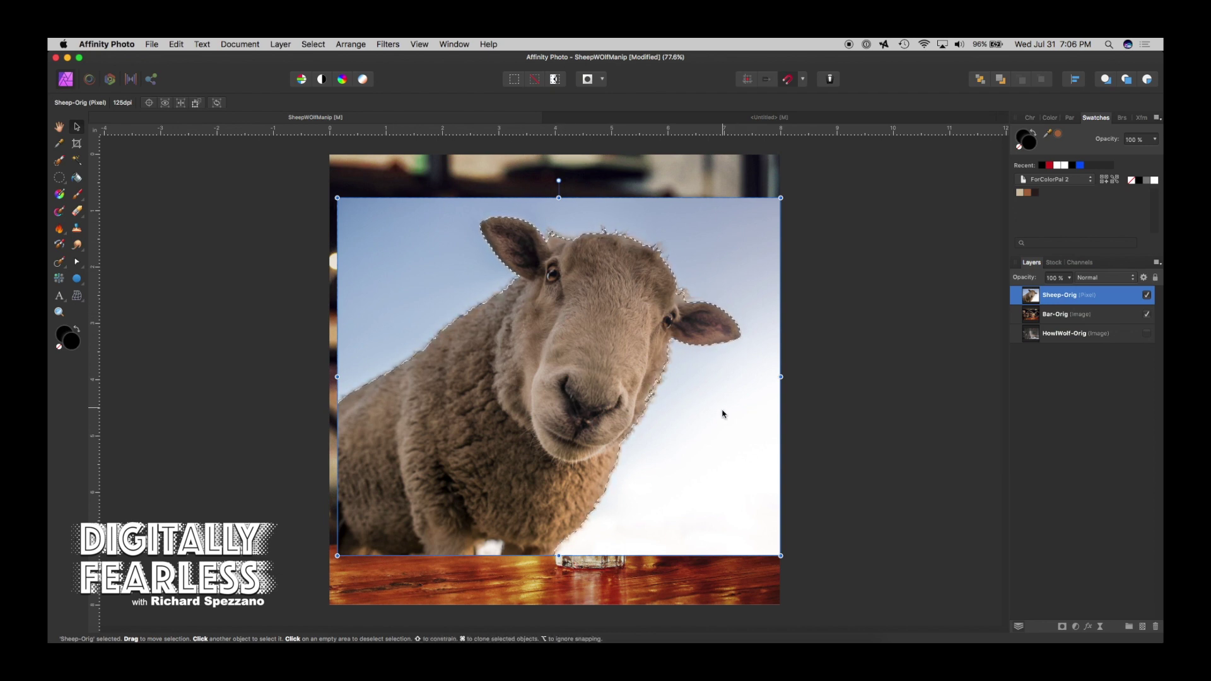
pyautogui.click(304, 45)
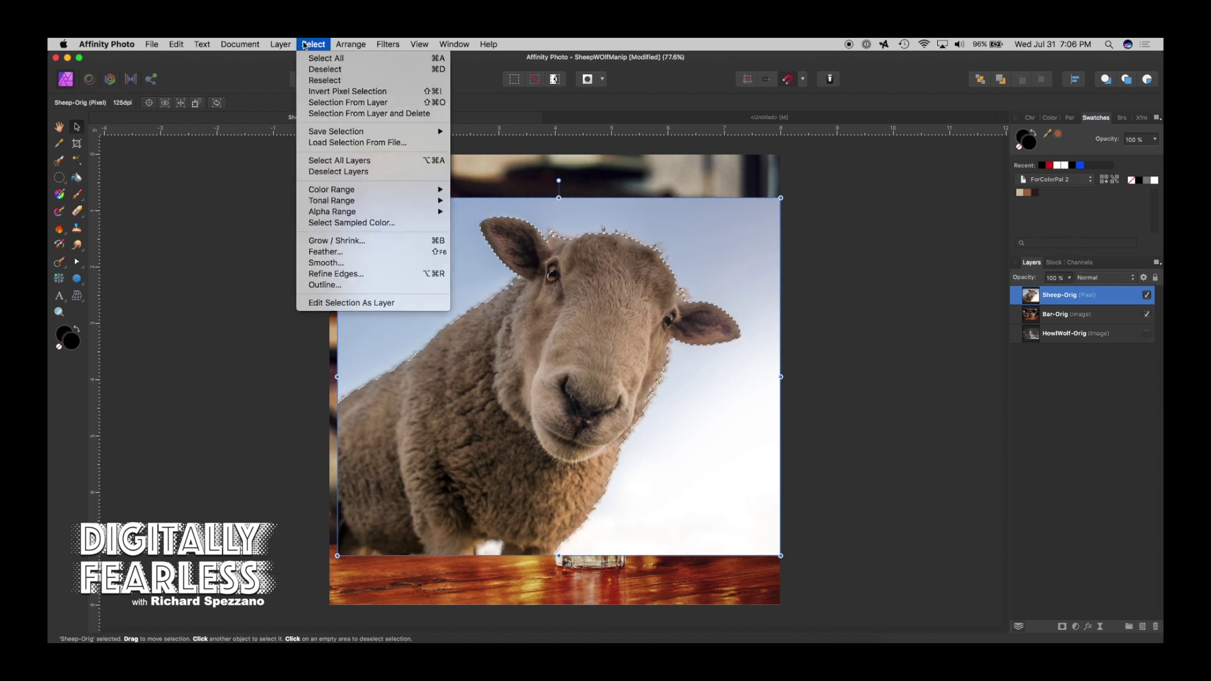
pyautogui.click(318, 93)
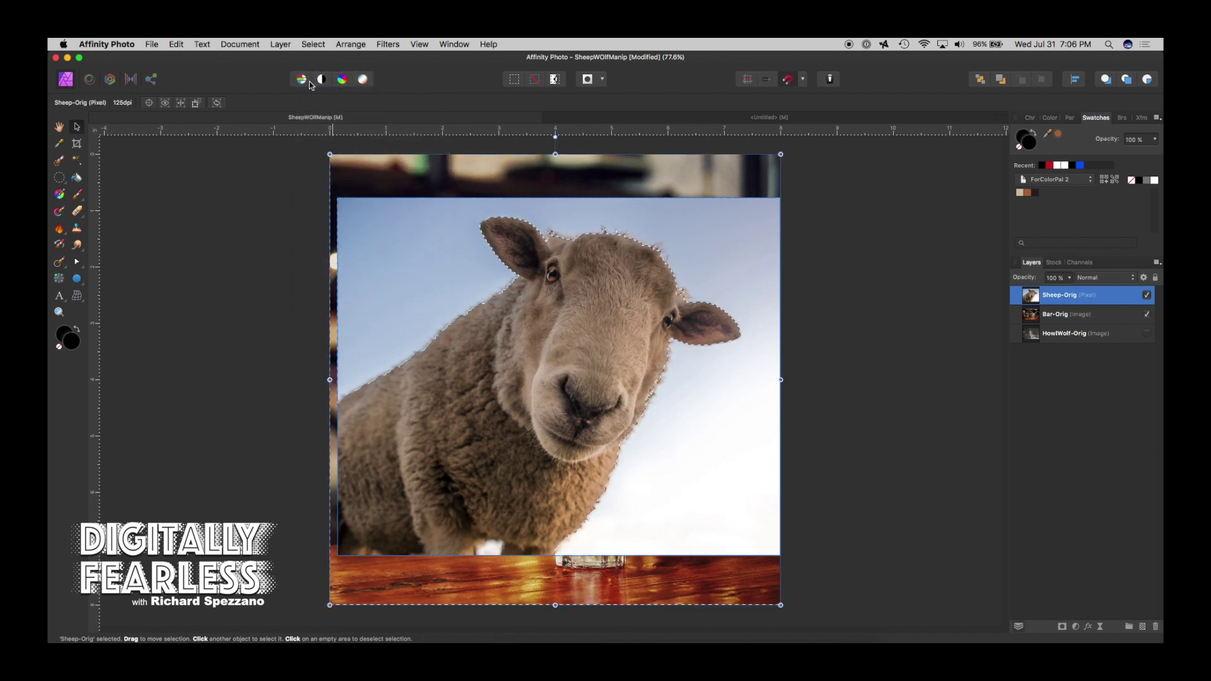
# Step: Smooth the sheep selection with a small radius
pyautogui.click(313, 44)
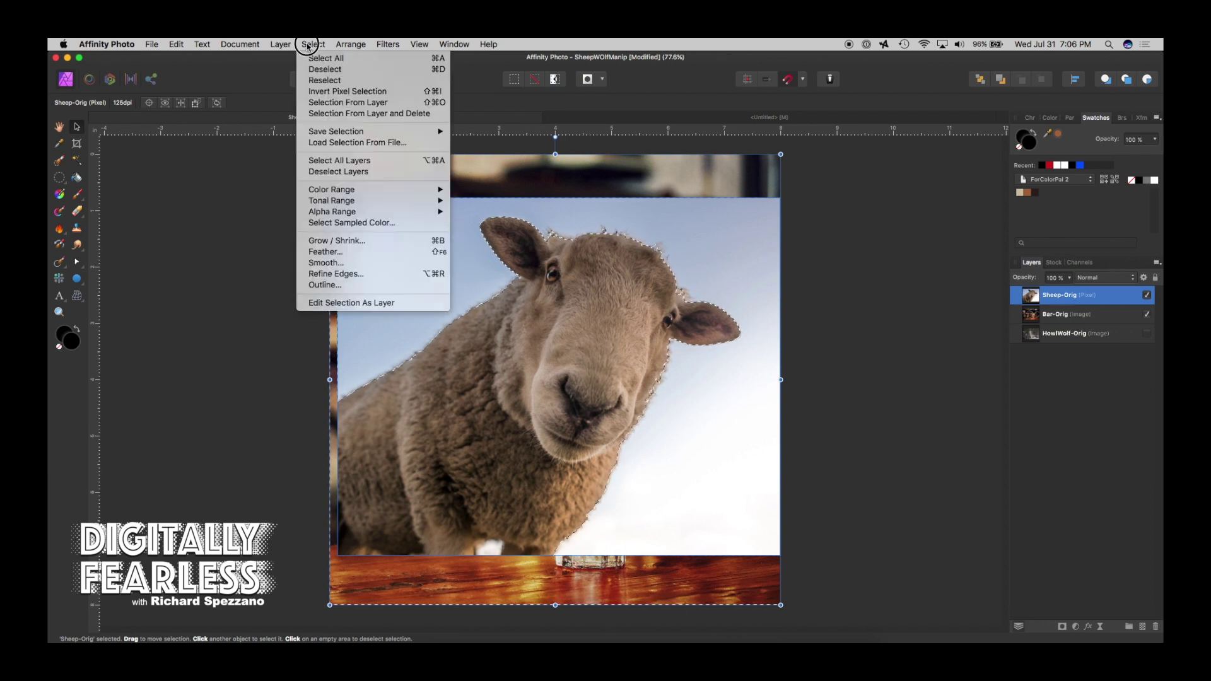
pyautogui.click(328, 263)
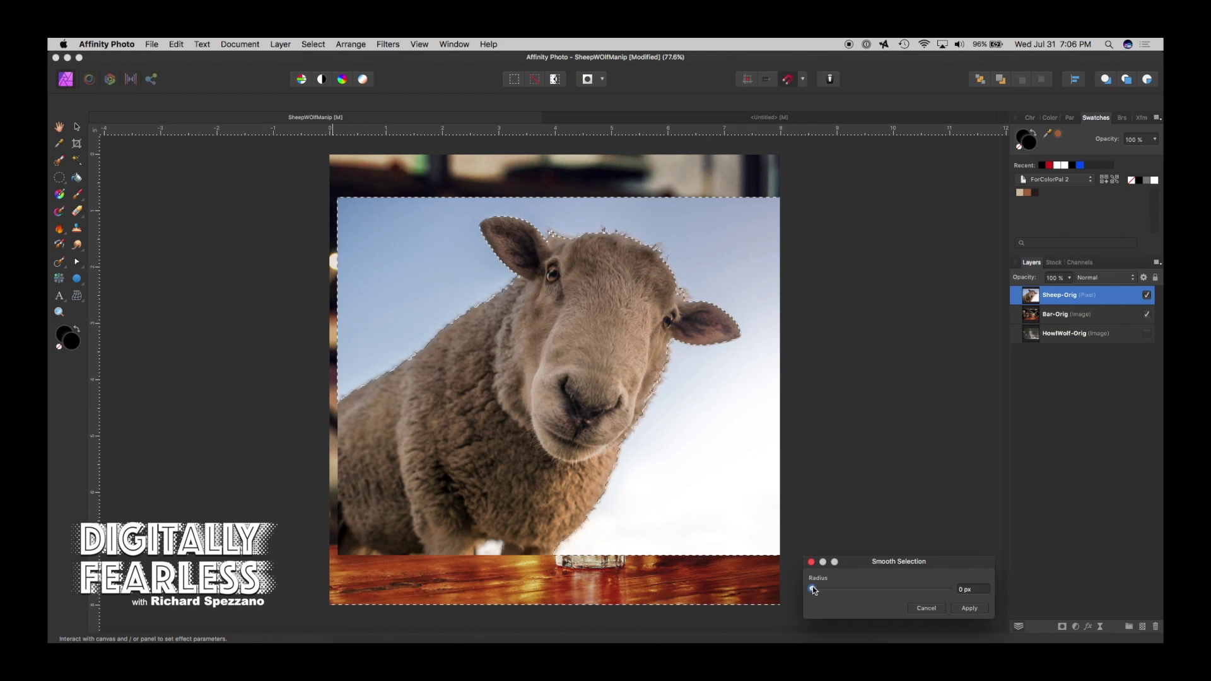
pyautogui.moveTo(813, 589); pyautogui.dragTo(819, 589)
pyautogui.click(977, 611)
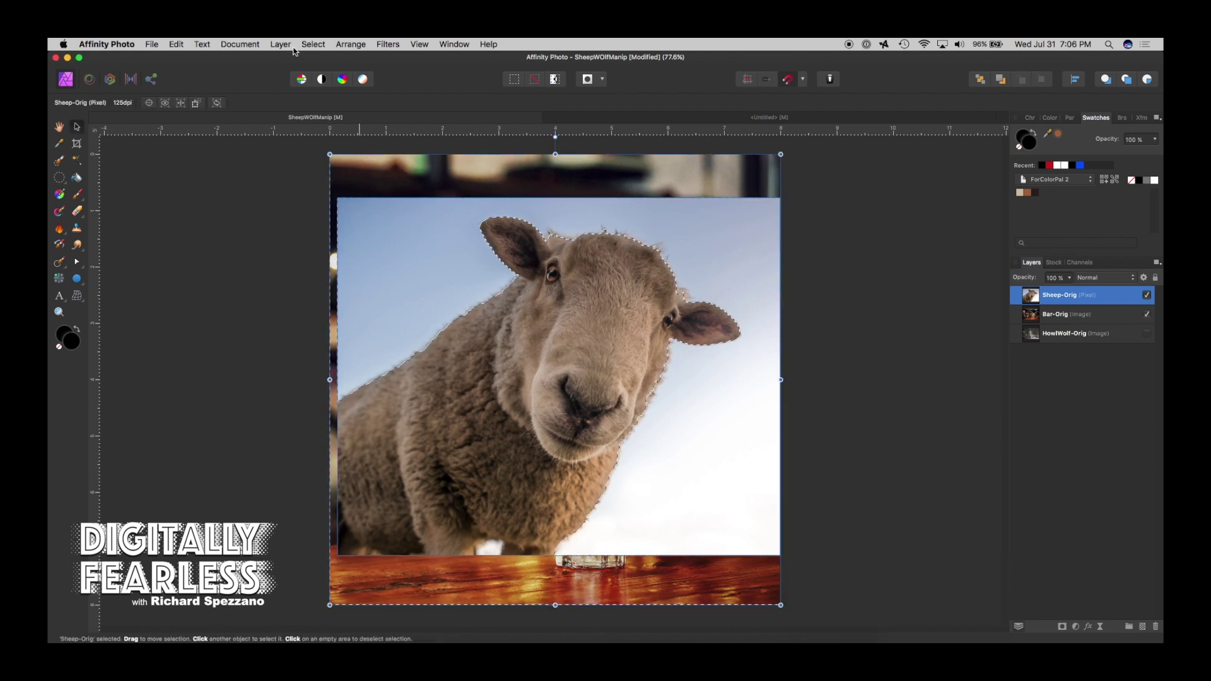
# Step: Feather the sheep selection by 1 px and add a mask to the Sheep-Orig layer from it
pyautogui.click(313, 44)
pyautogui.click(398, 252)
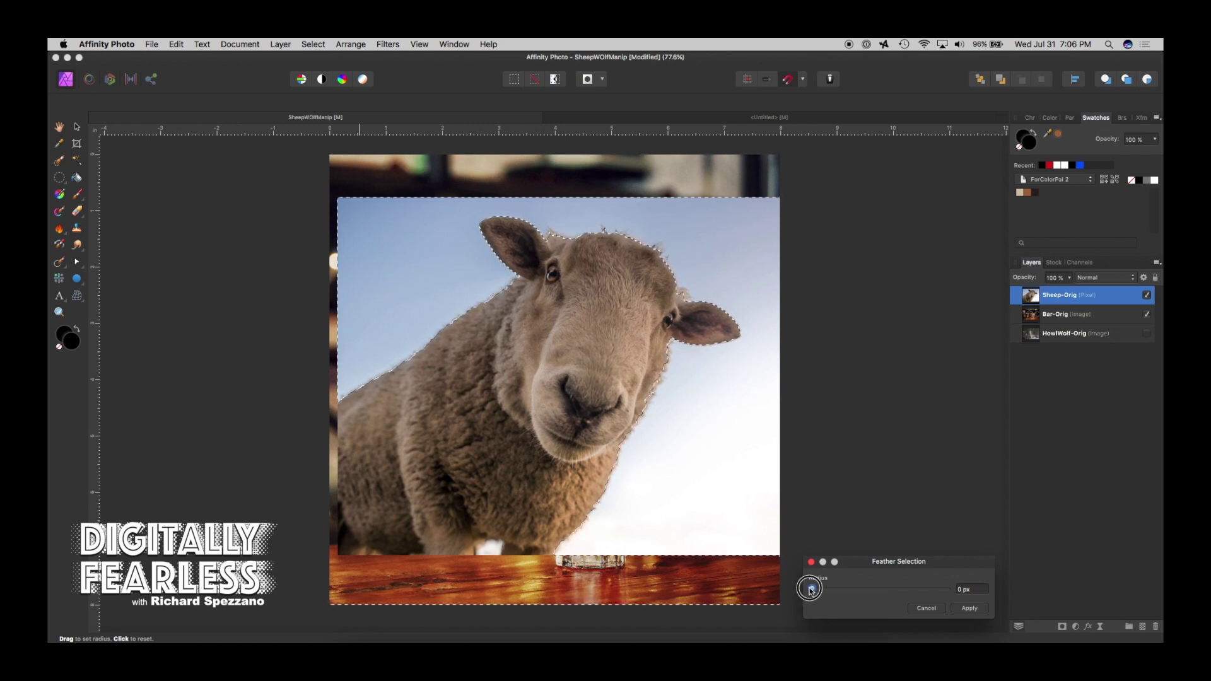
pyautogui.click(956, 589)
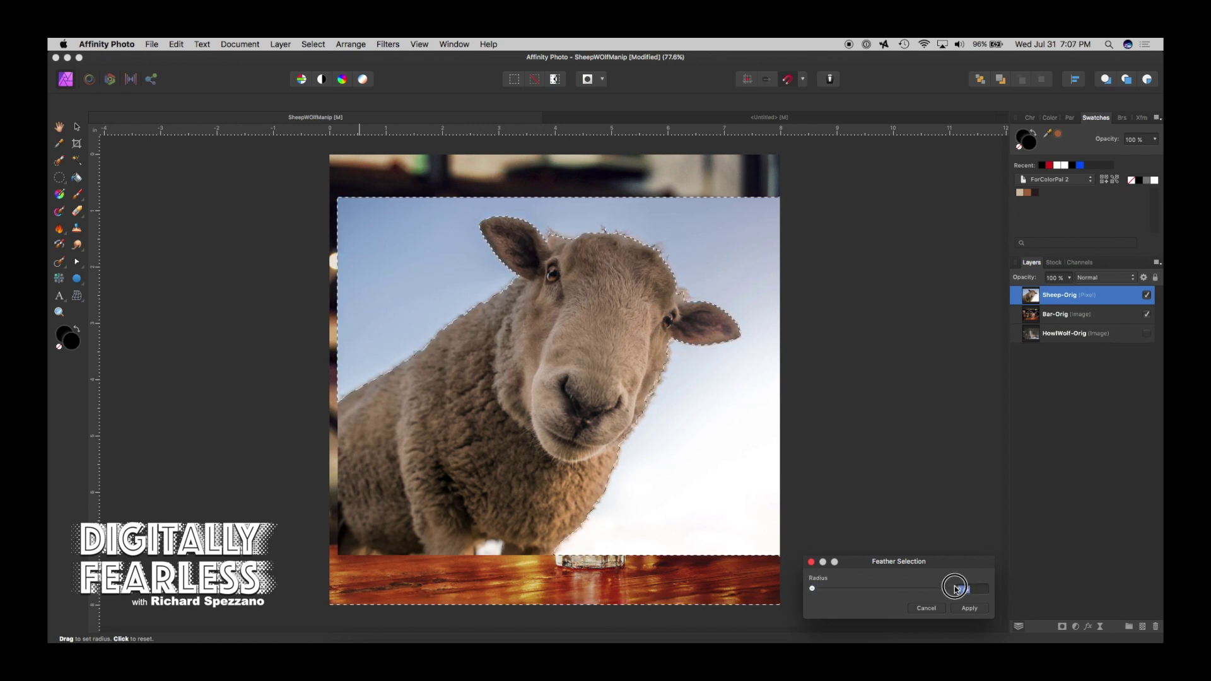
pyautogui.press('Return')
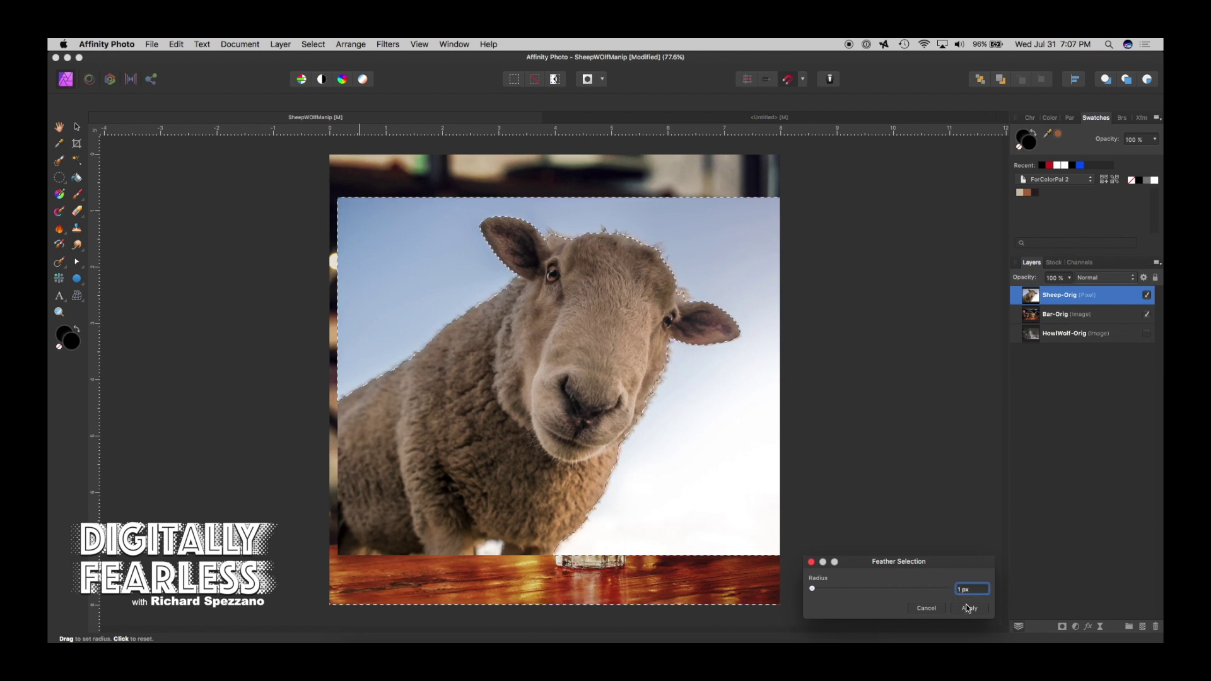
pyautogui.click(969, 608)
pyautogui.click(1063, 627)
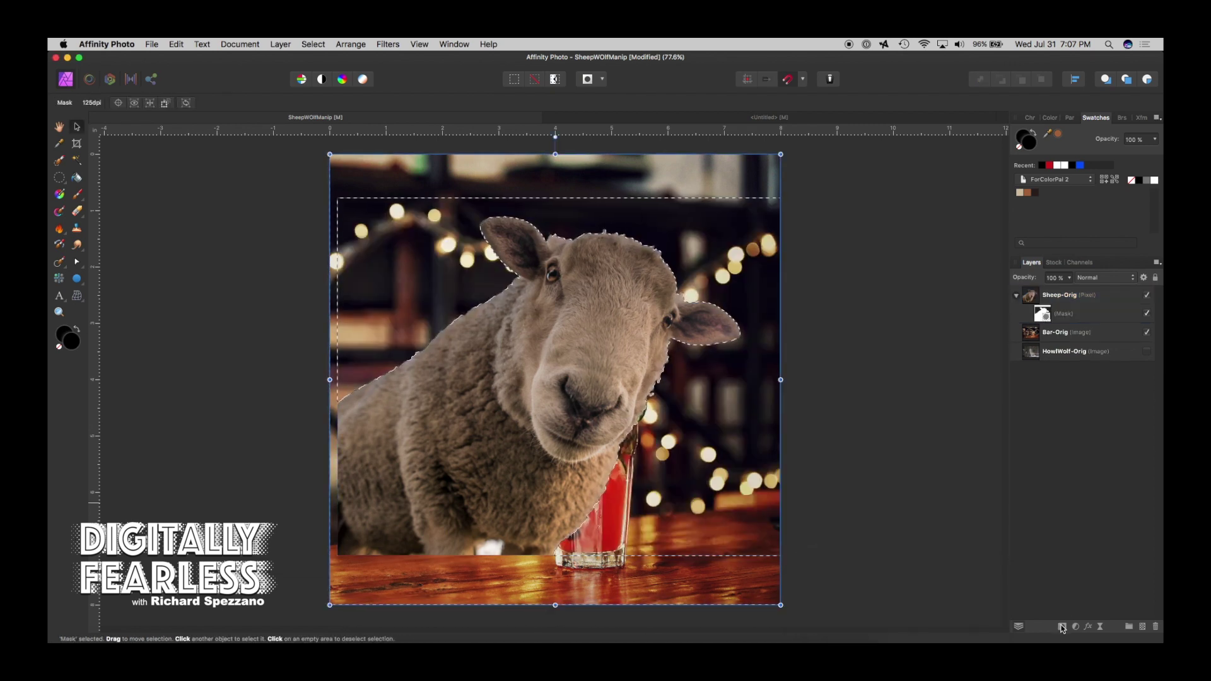
# Step: Deselect the pixels, nudge the sheep slightly left, and paint black on its mask over the faint image-edge line behind it
pyautogui.click(467, 346)
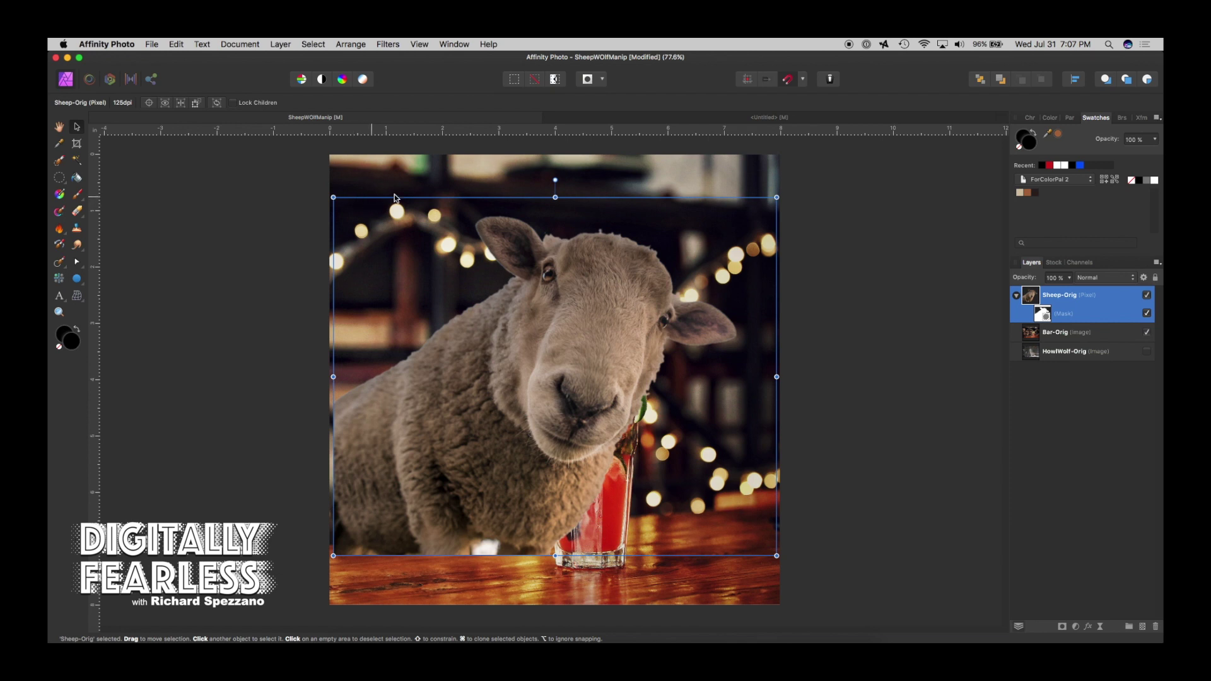
pyautogui.click(906, 194)
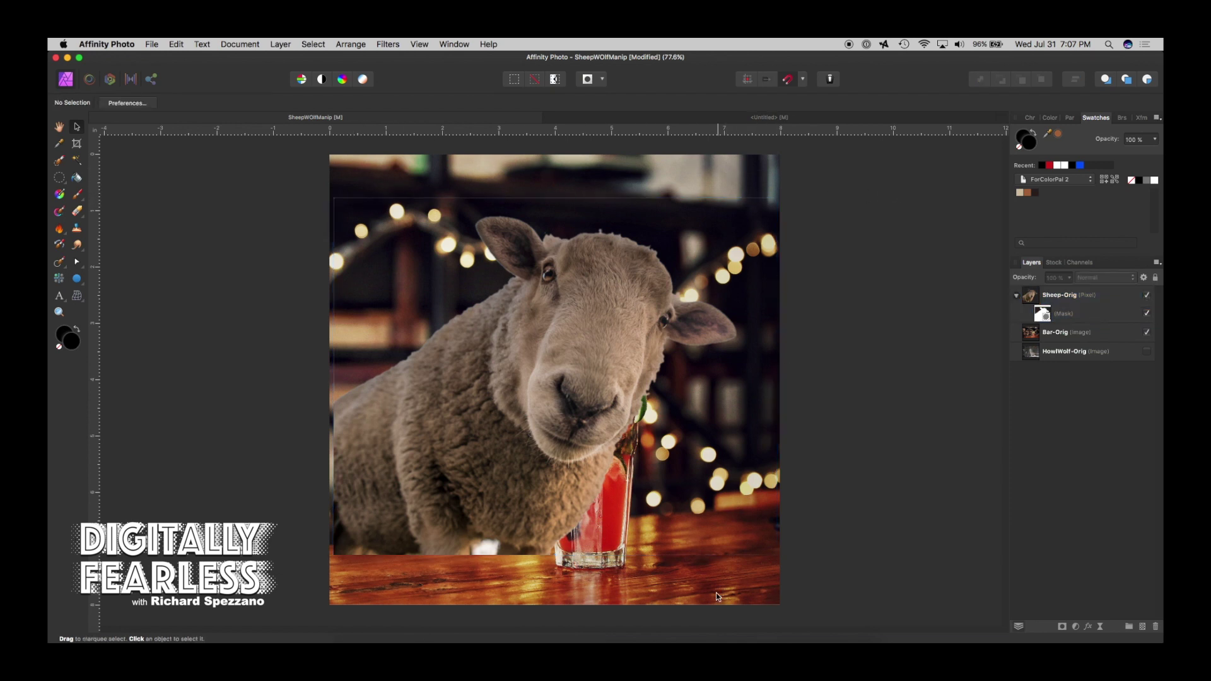
pyautogui.click(1044, 313)
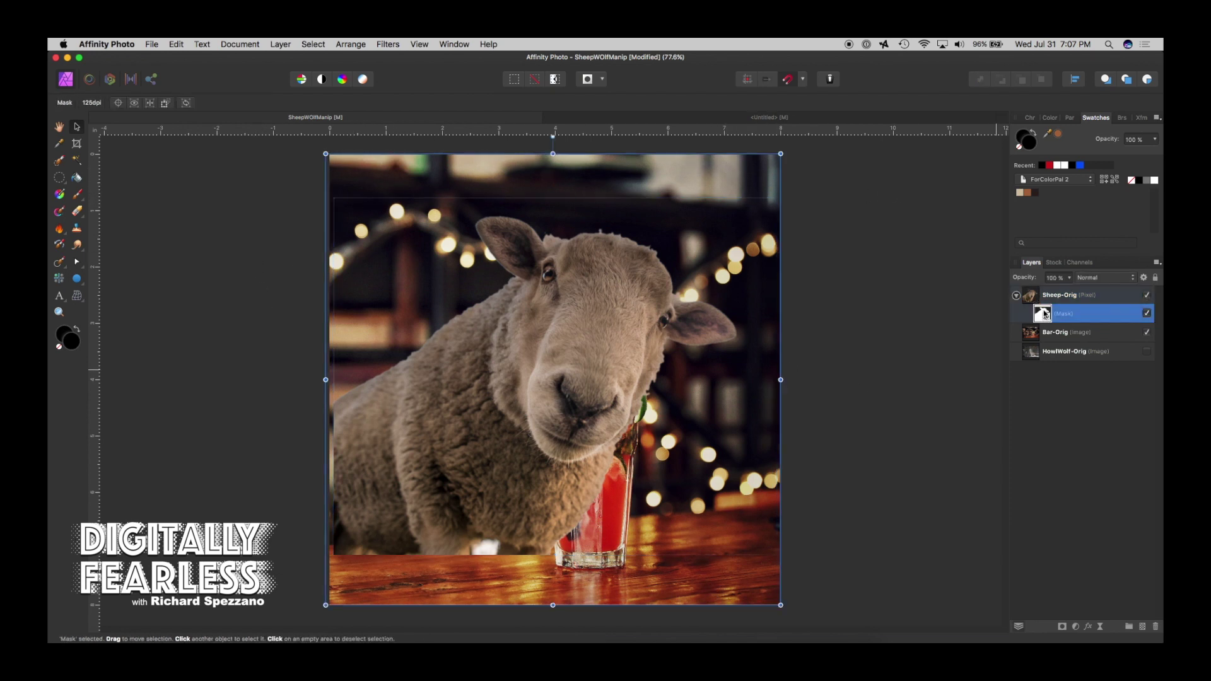
pyautogui.press('b')
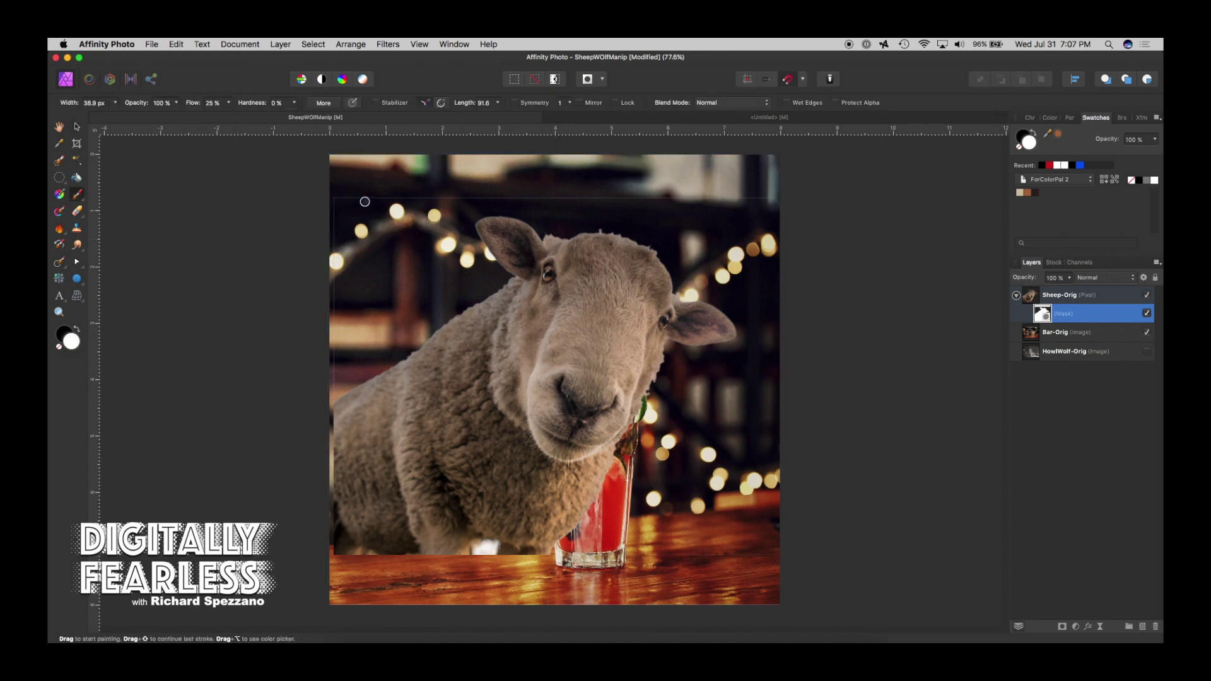
pyautogui.click(75, 330)
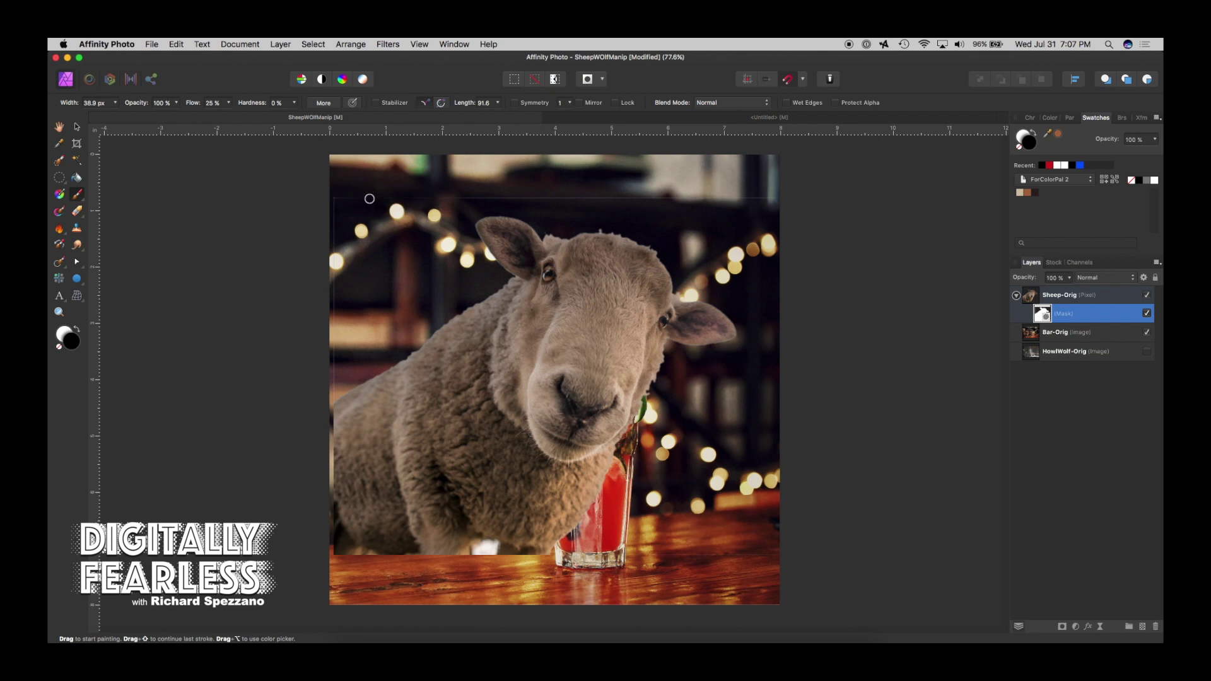
pyautogui.press(']')
pyautogui.press('v')
pyautogui.press('super+d')
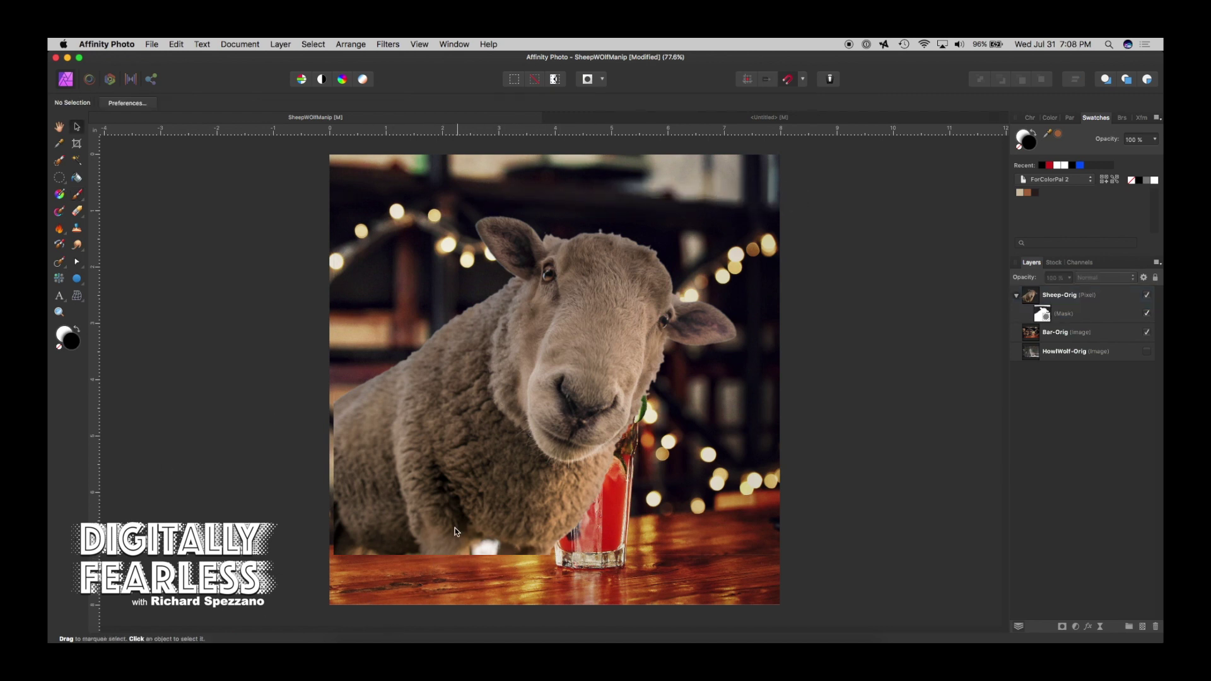
# Step: Paint black on the sheep's mask to hide the white patch between its legs
pyautogui.click(1045, 314)
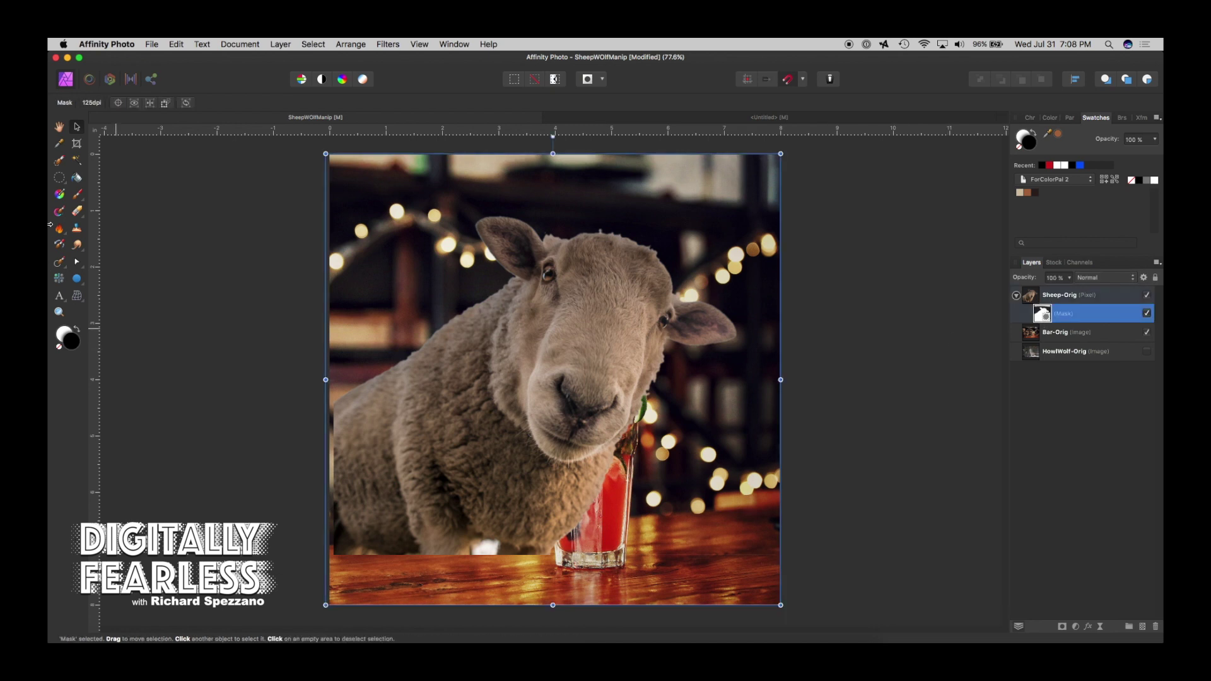
pyautogui.click(76, 195)
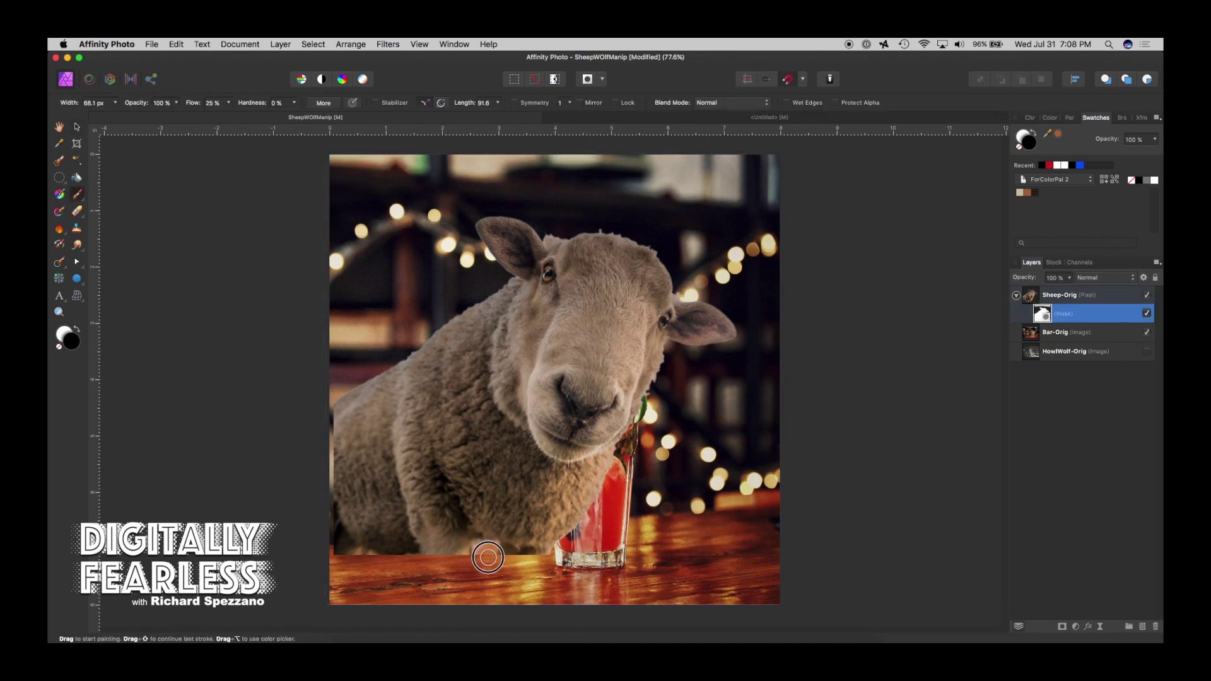
pyautogui.press('v')
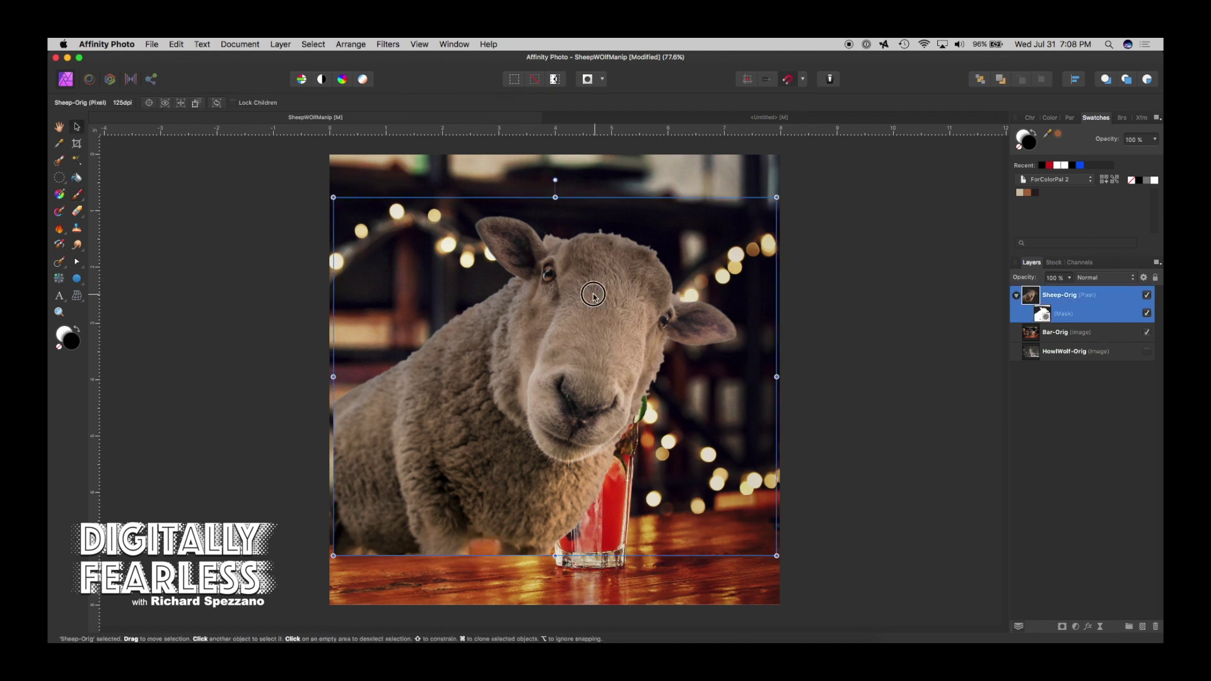
# Step: Move the sheep to the left of the drink, scale it down and tilt it counterclockwise so it sits behind the bar
pyautogui.moveTo(593, 294)
pyautogui.mouseDown()
pyautogui.moveTo(501, 302)
pyautogui.moveTo(536, 292)
pyautogui.mouseUp()
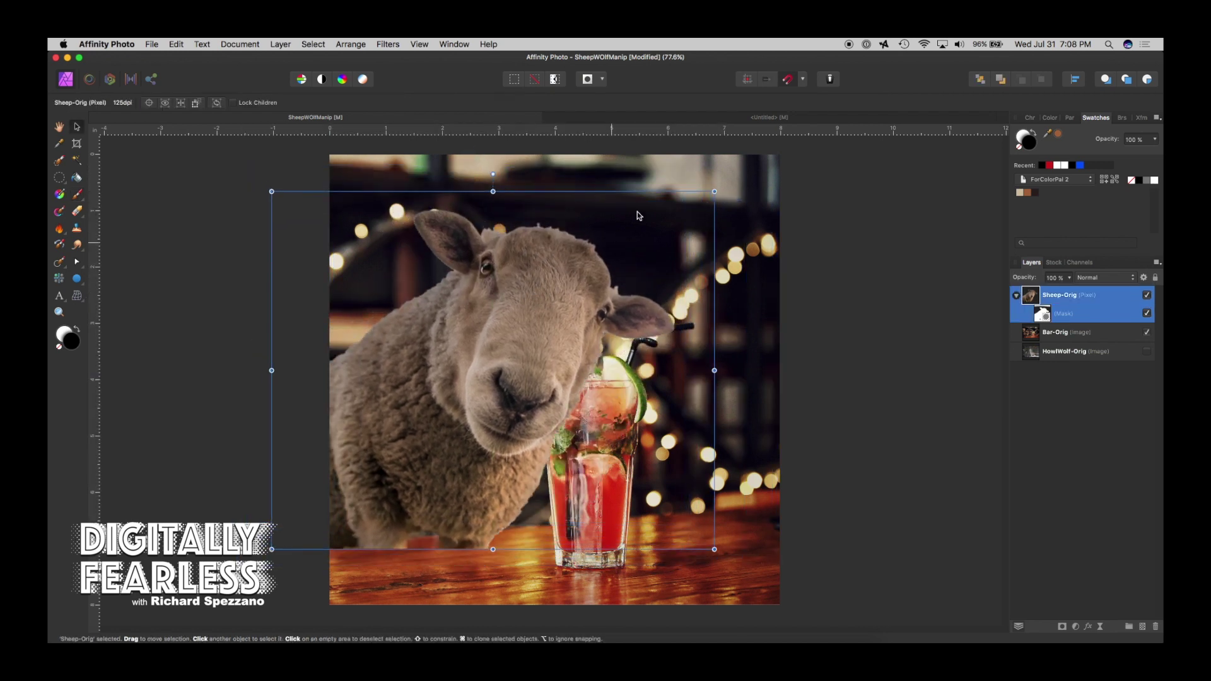
pyautogui.moveTo(713, 193); pyautogui.dragTo(671, 226)
pyautogui.moveTo(472, 210); pyautogui.dragTo(443, 211)
pyautogui.moveTo(485, 338)
pyautogui.mouseDown()
pyautogui.moveTo(479, 311)
pyautogui.moveTo(475, 327)
pyautogui.moveTo(446, 319)
pyautogui.moveTo(493, 341)
pyautogui.mouseUp()
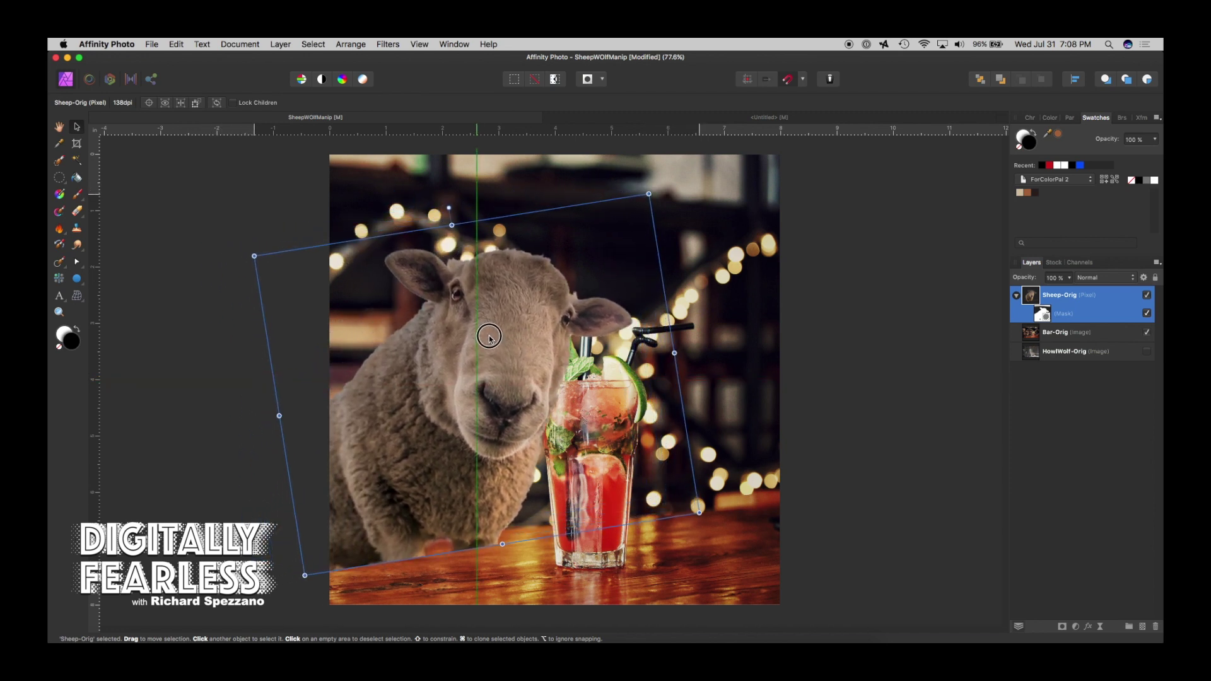
pyautogui.moveTo(650, 203); pyautogui.dragTo(621, 224)
# Step: Show the HowlWolf-Orig layer and place it between the Sheep-Orig and Bar-Orig layers
pyautogui.click(1159, 335)
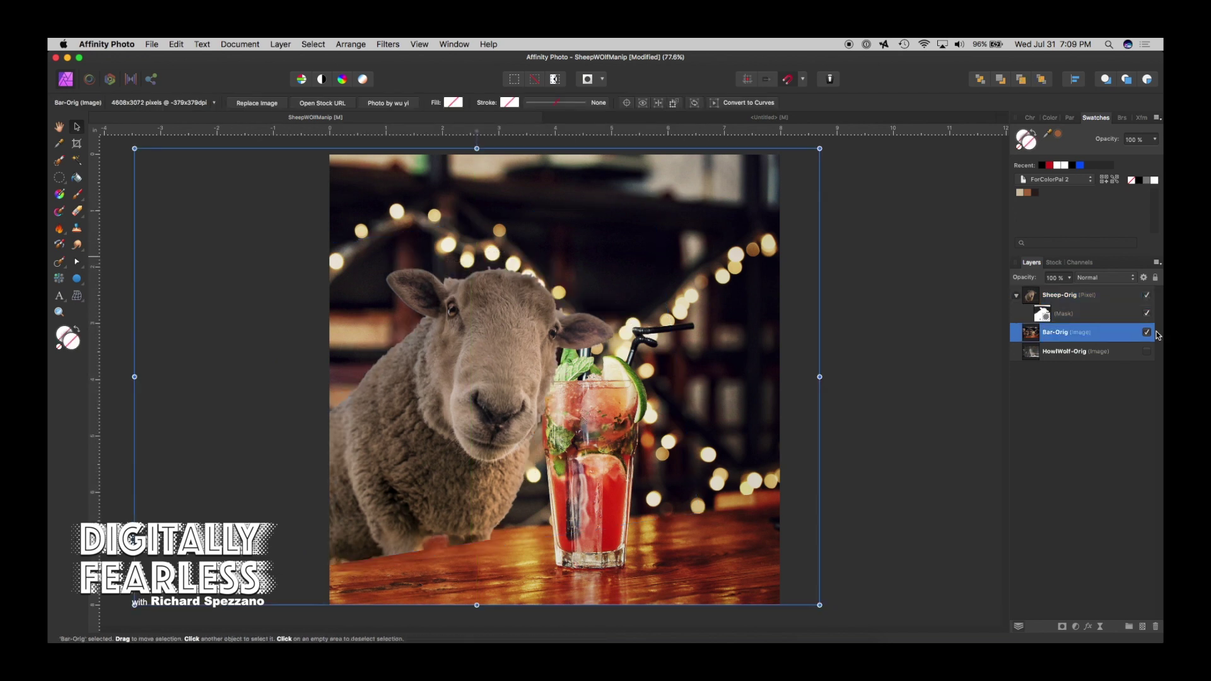
pyautogui.click(1057, 354)
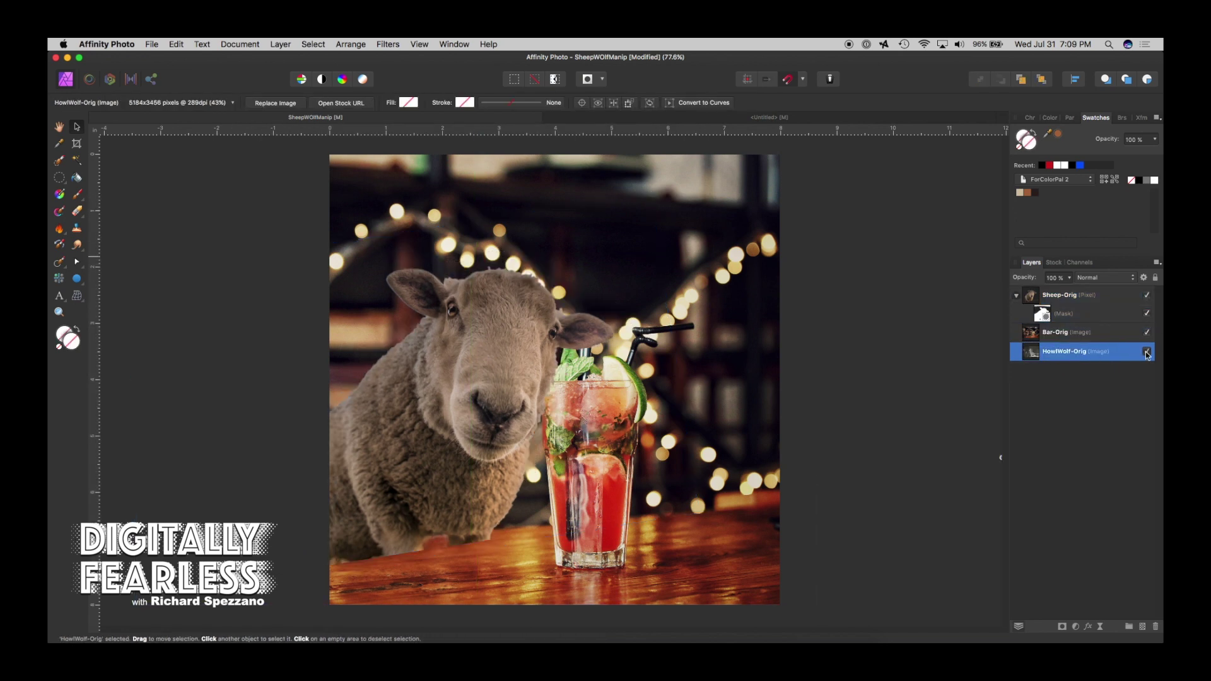
pyautogui.moveTo(1147, 354); pyautogui.dragTo(1025, 330)
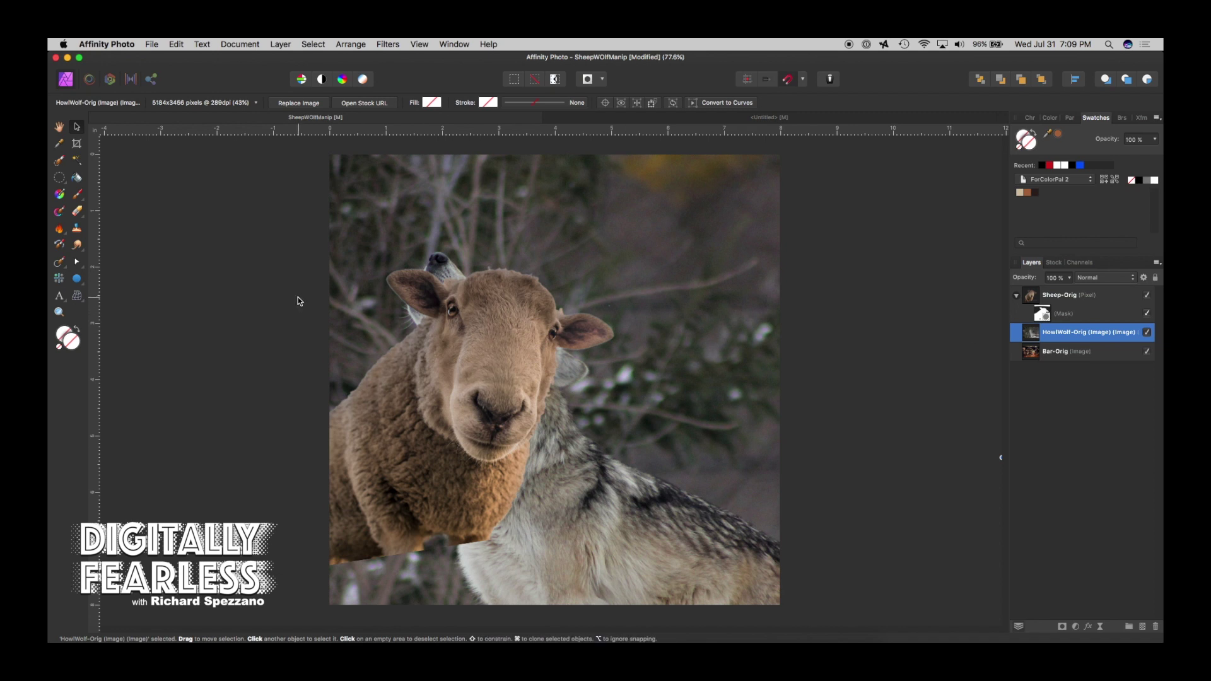
# Step: Hide the sheep layer and reposition the wolf image so the howling head and chest fall inside the canvas
pyautogui.press('super+minus')
pyautogui.press('super+minus')
pyautogui.press('super+minus')
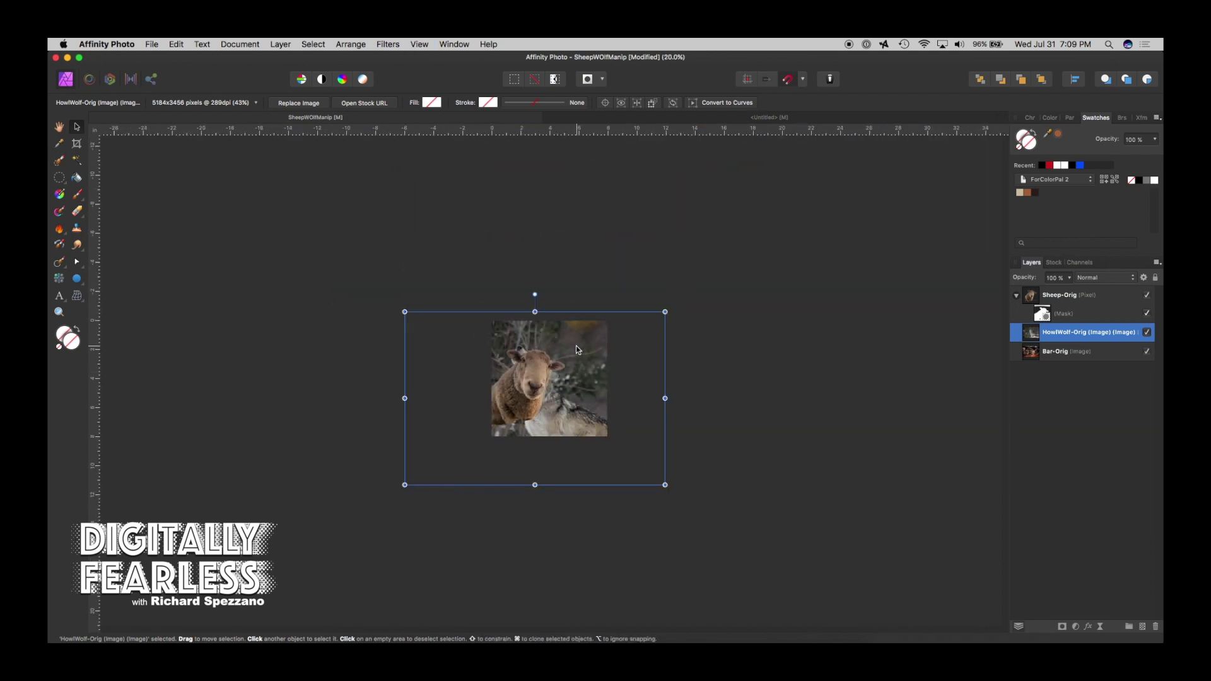
pyautogui.moveTo(576, 345); pyautogui.dragTo(613, 335)
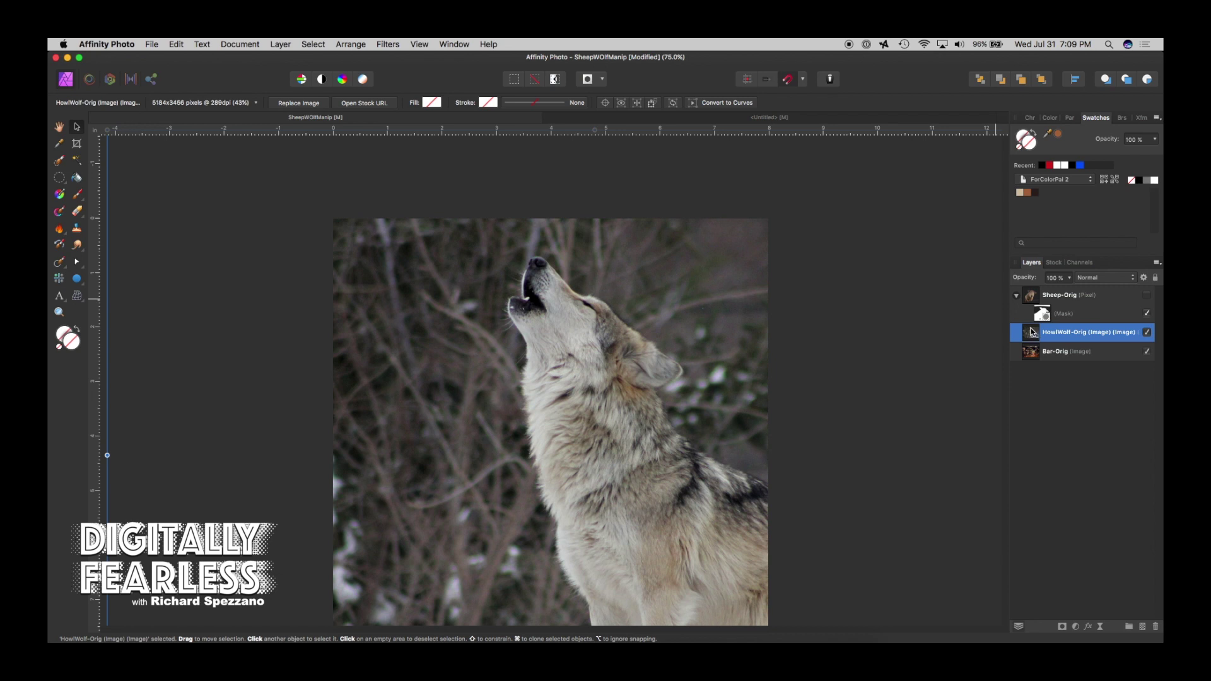
# Step: Duplicate the wolf layer and add a Brightness and Contrast adjustment above it with 7% brightness and 87% contrast
pyautogui.press('super+j')
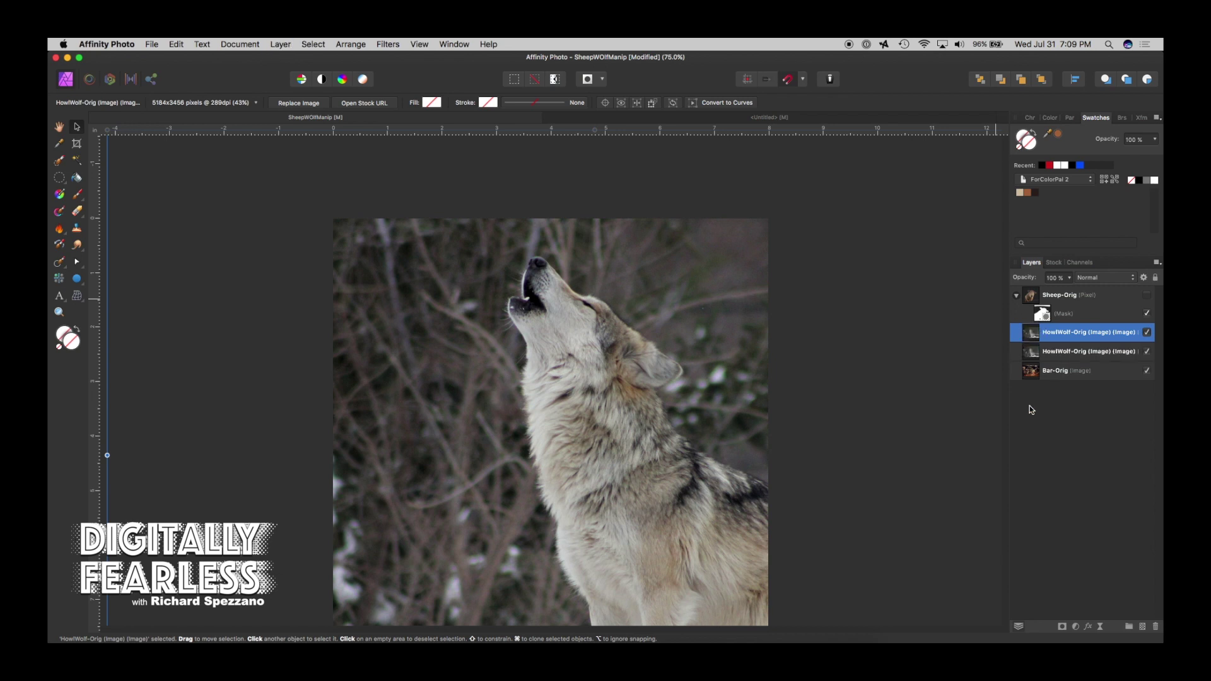
pyautogui.click(1077, 628)
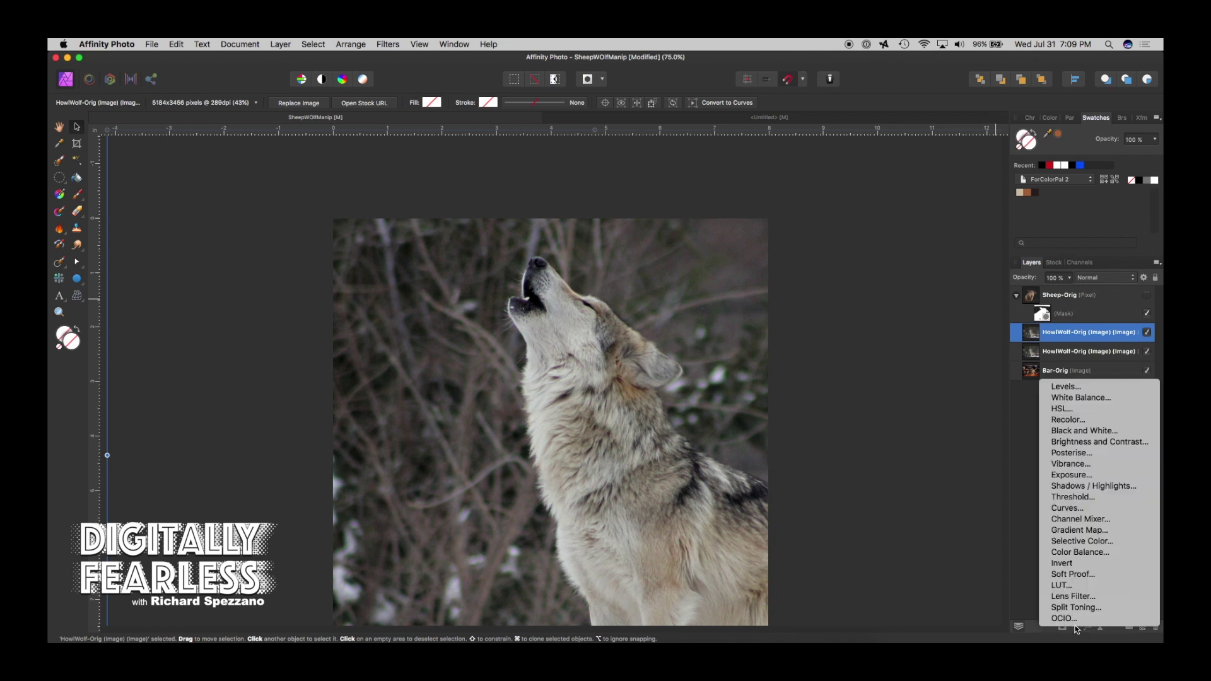
pyautogui.click(1082, 442)
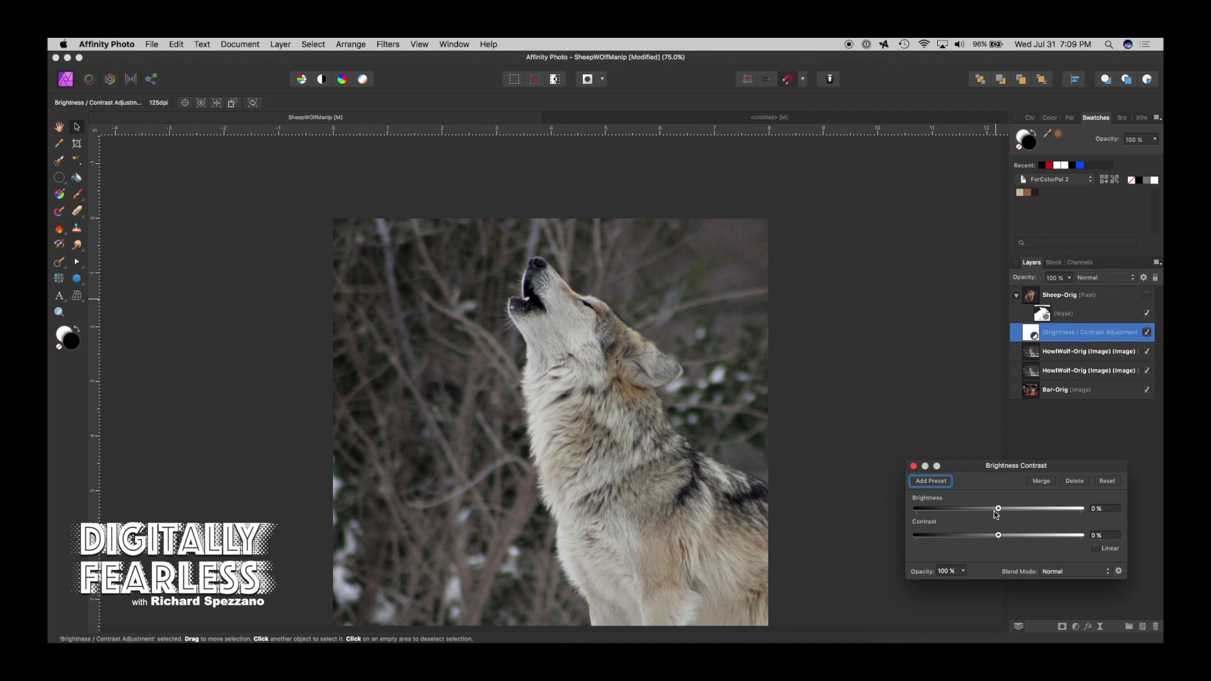
pyautogui.moveTo(1001, 511); pyautogui.dragTo(1072, 545)
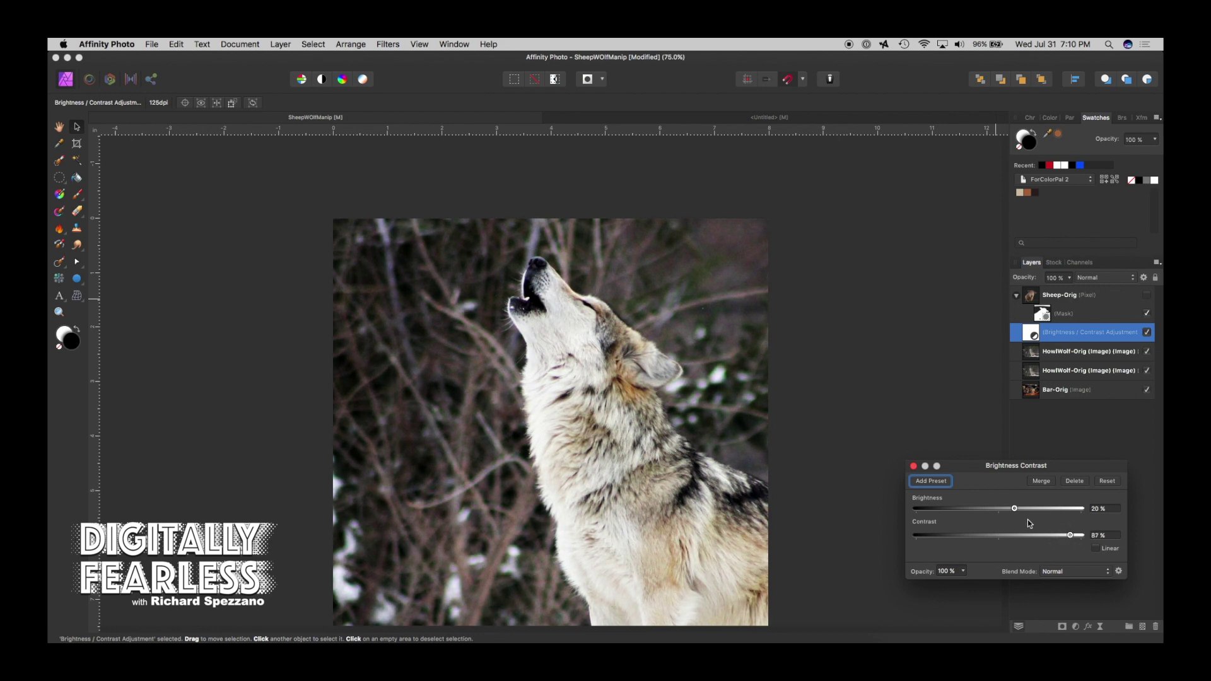
pyautogui.moveTo(1015, 509)
pyautogui.mouseDown()
pyautogui.moveTo(998, 517)
pyautogui.moveTo(1040, 516)
pyautogui.moveTo(1005, 511)
pyautogui.mouseUp()
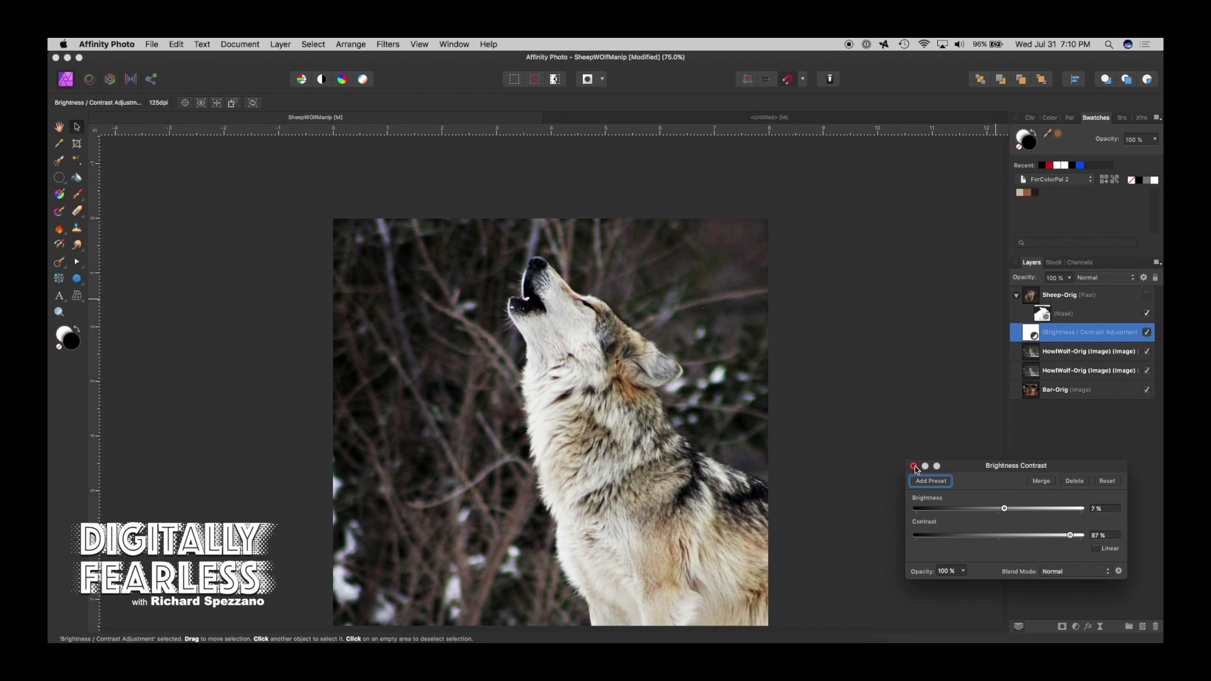
pyautogui.click(915, 466)
# Step: Select the wolf on the upper HowlWolf-Orig copy using the Selection Brush at 39 px with edge snapping
pyautogui.click(1090, 351)
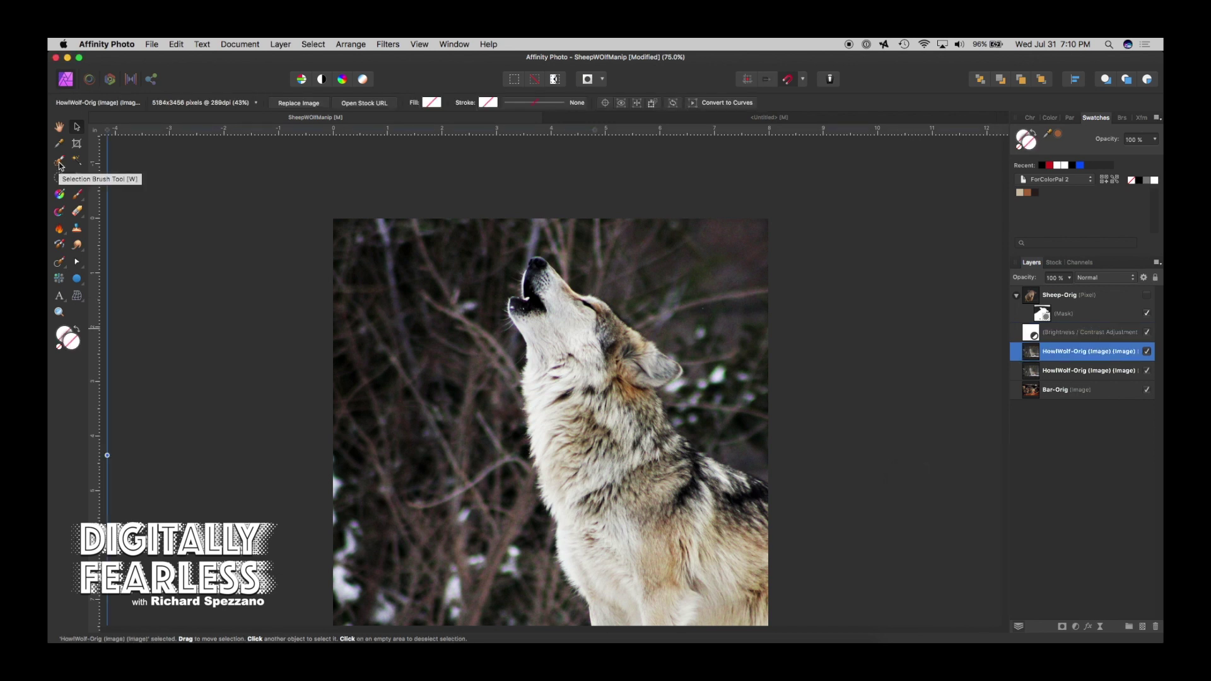
pyautogui.click(60, 164)
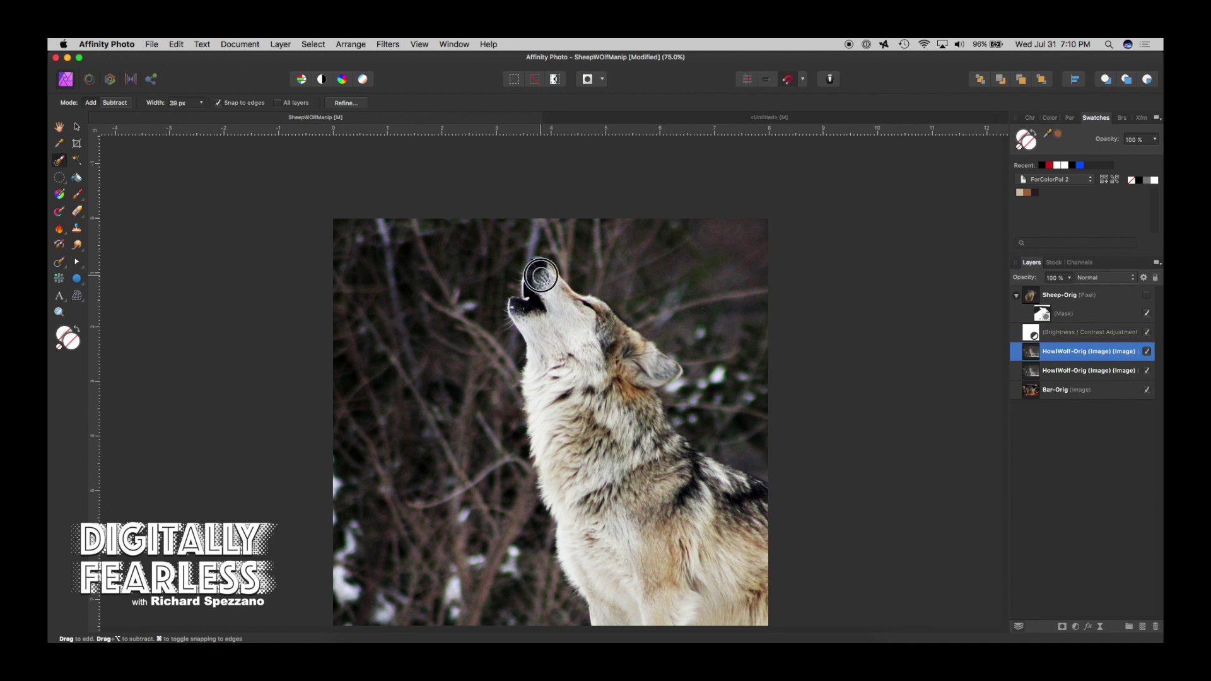
pyautogui.moveTo(541, 276)
pyautogui.mouseDown()
pyautogui.moveTo(586, 338)
pyautogui.moveTo(585, 299)
pyautogui.moveTo(766, 502)
pyautogui.moveTo(723, 484)
pyautogui.moveTo(760, 492)
pyautogui.moveTo(706, 614)
pyautogui.moveTo(736, 567)
pyautogui.moveTo(627, 610)
pyautogui.moveTo(596, 595)
pyautogui.moveTo(539, 398)
pyautogui.moveTo(644, 490)
pyautogui.mouseUp()
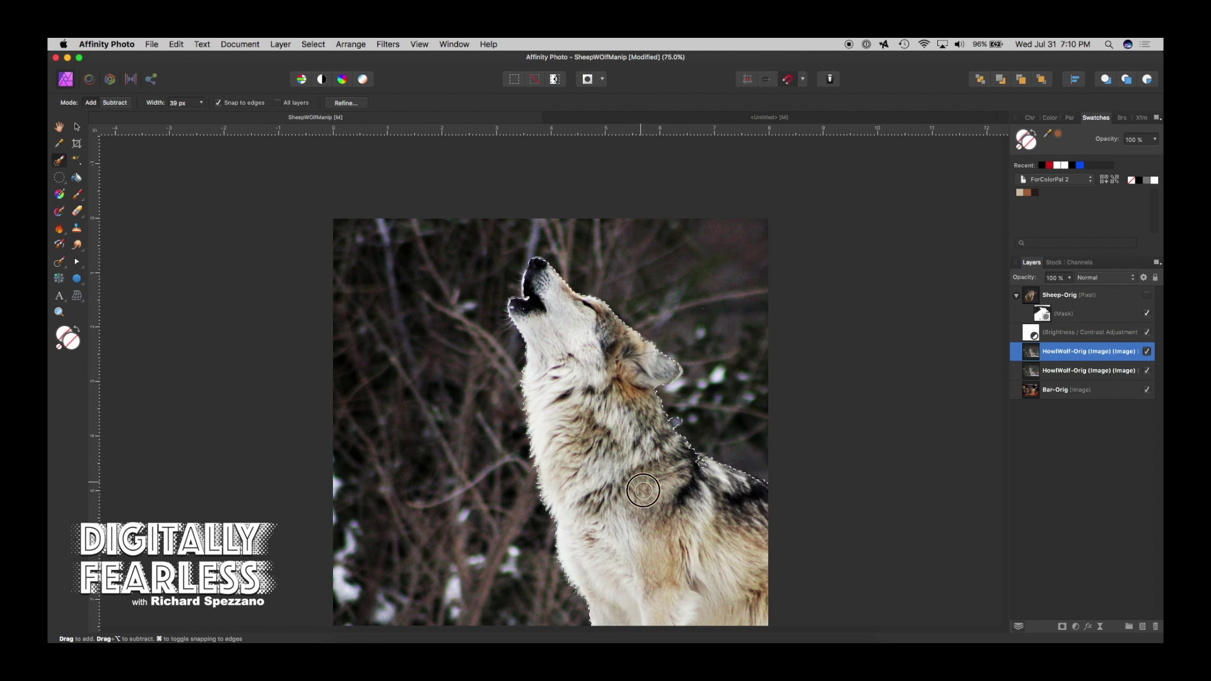
# Step: Refine the wolf selection around the muzzle and open mouth with a 15 px Selection Brush, checking the chest edge
pyautogui.press('super+equal')
pyautogui.press('super+equal')
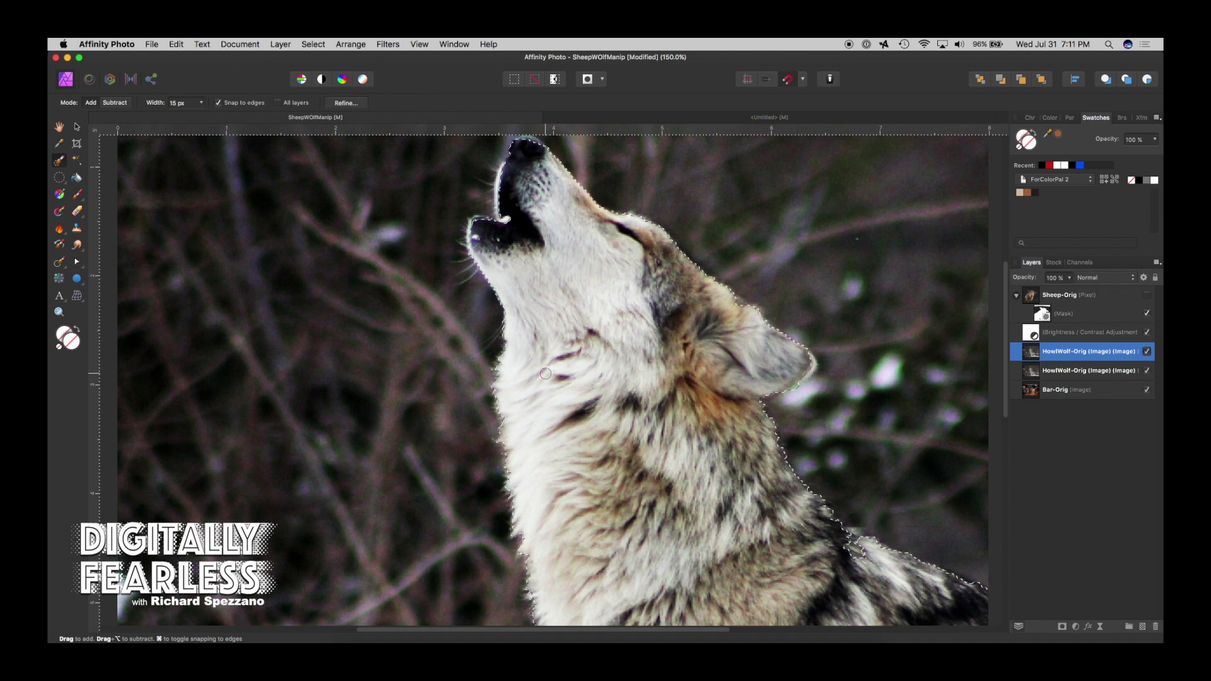
pyautogui.scroll(5, 480, 272)
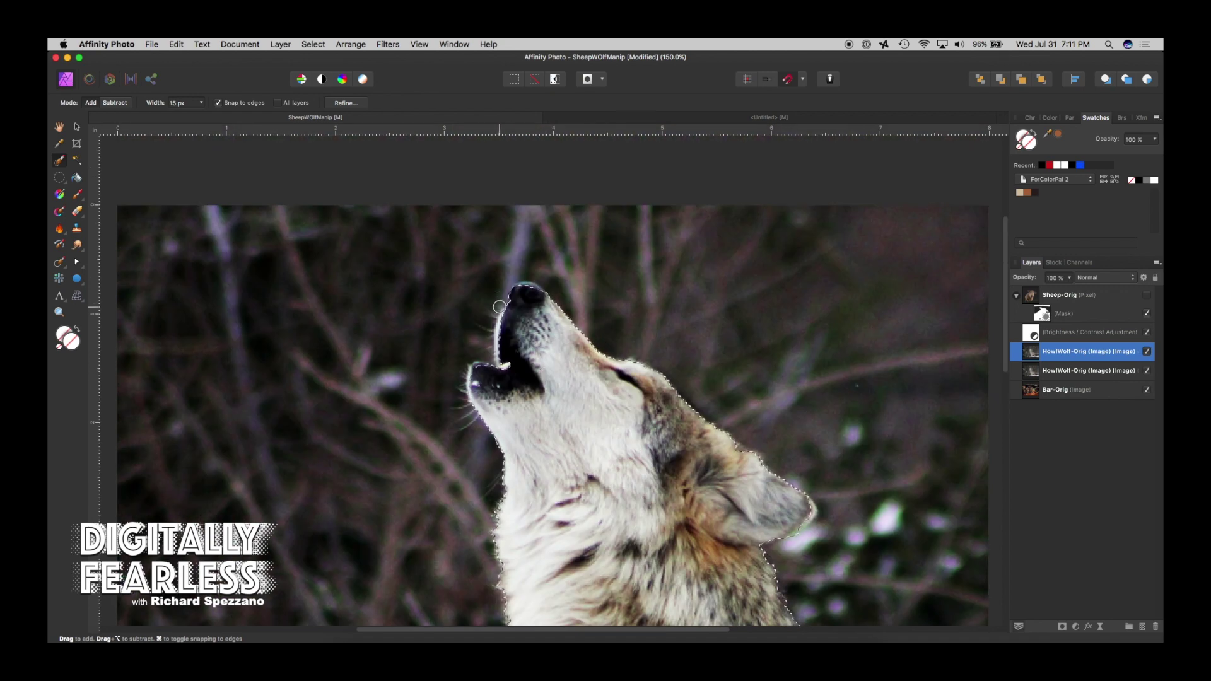
pyautogui.moveTo(497, 320); pyautogui.dragTo(476, 377)
pyautogui.scroll(-10, 542, 505)
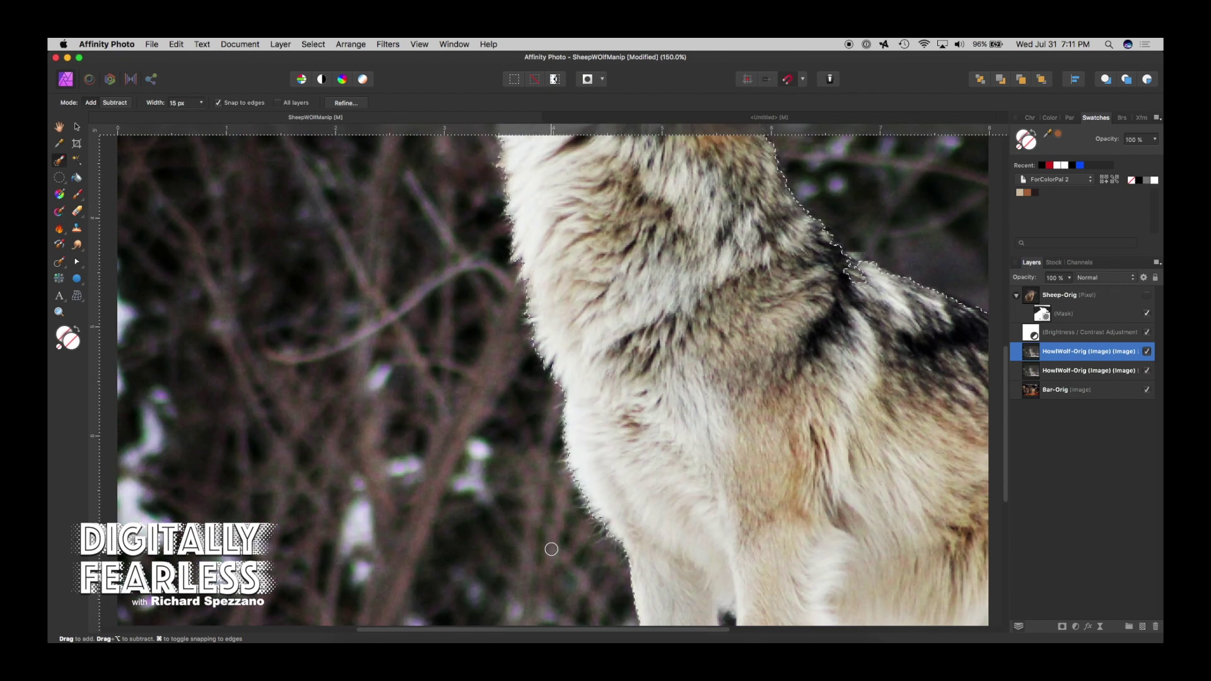
pyautogui.scroll(-3, 551, 549)
pyautogui.scroll(3, 552, 550)
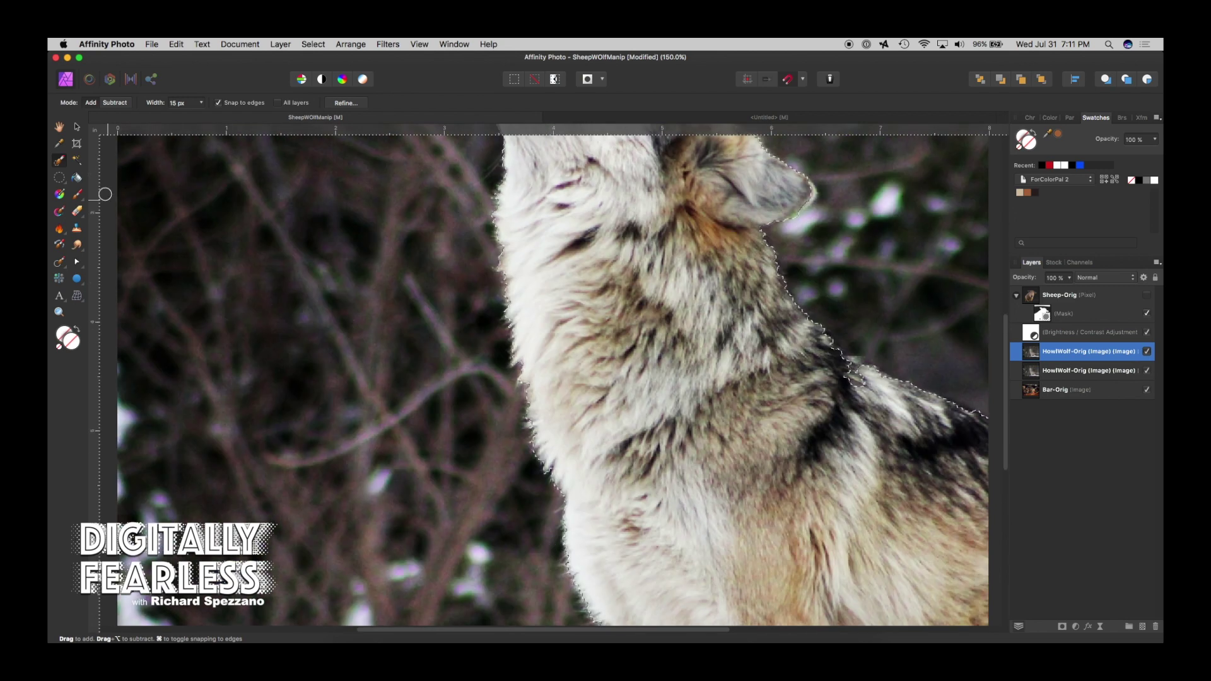
# Step: Feather the edge of the wolf selection on the upper HowlWolf-Orig layer
pyautogui.doubleClick(60, 127)
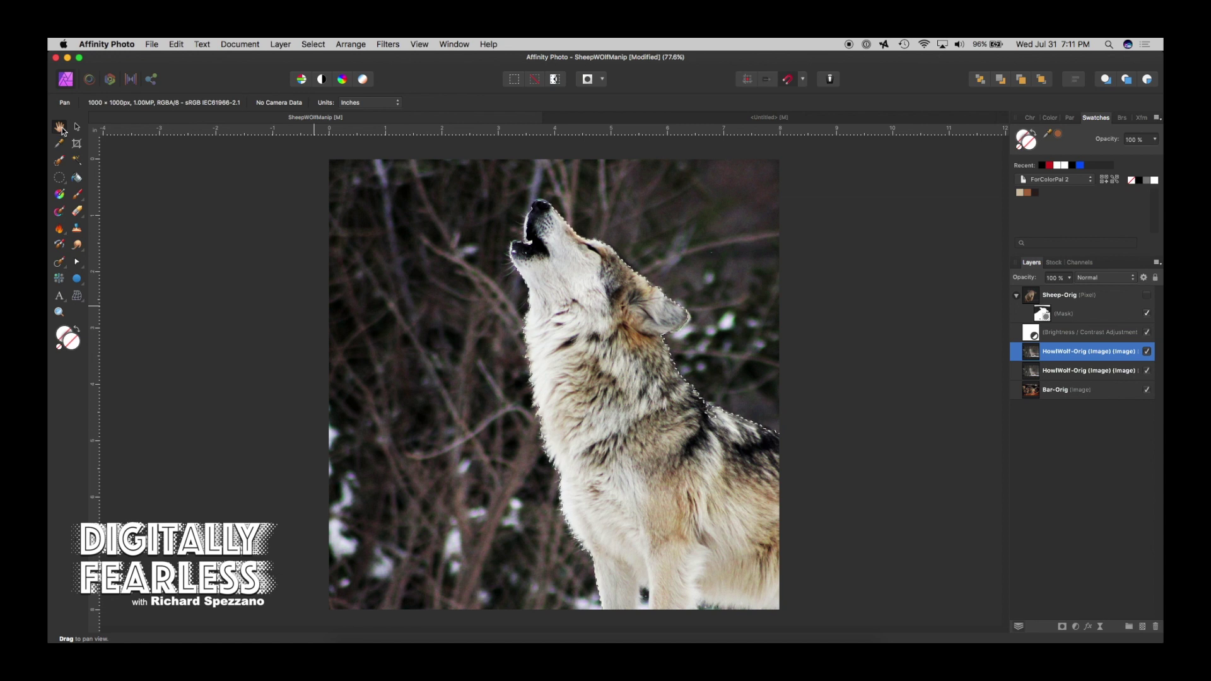
pyautogui.click(77, 127)
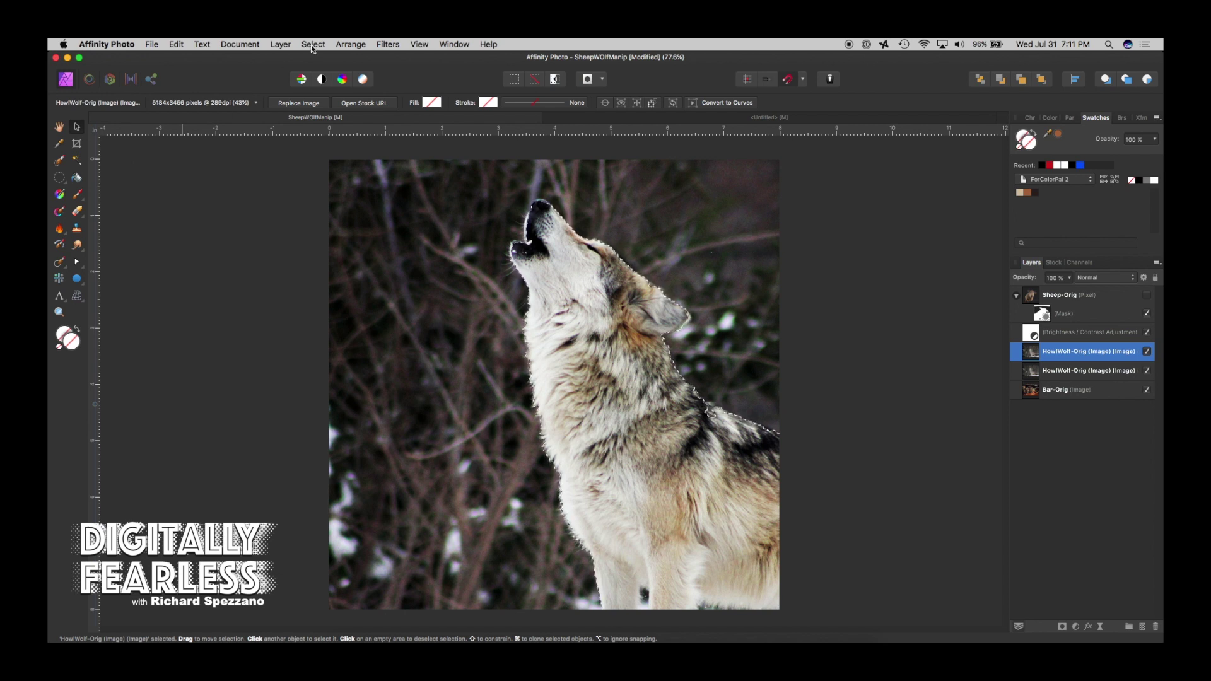
pyautogui.press('w')
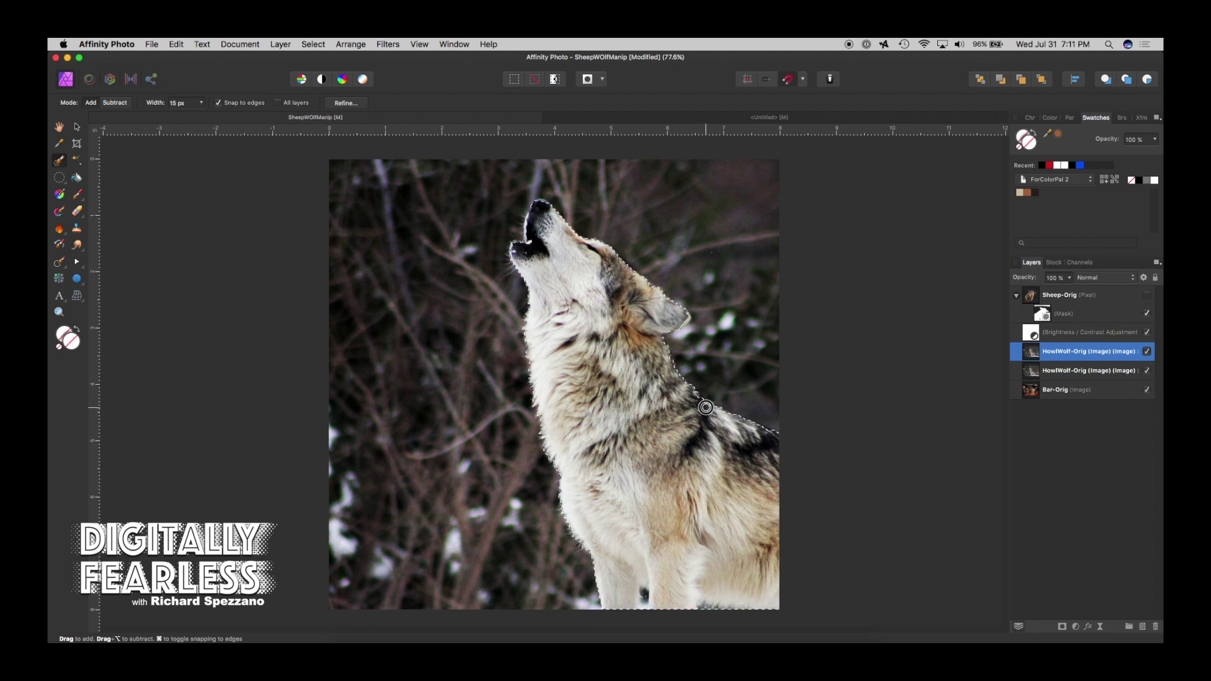
pyautogui.press('v')
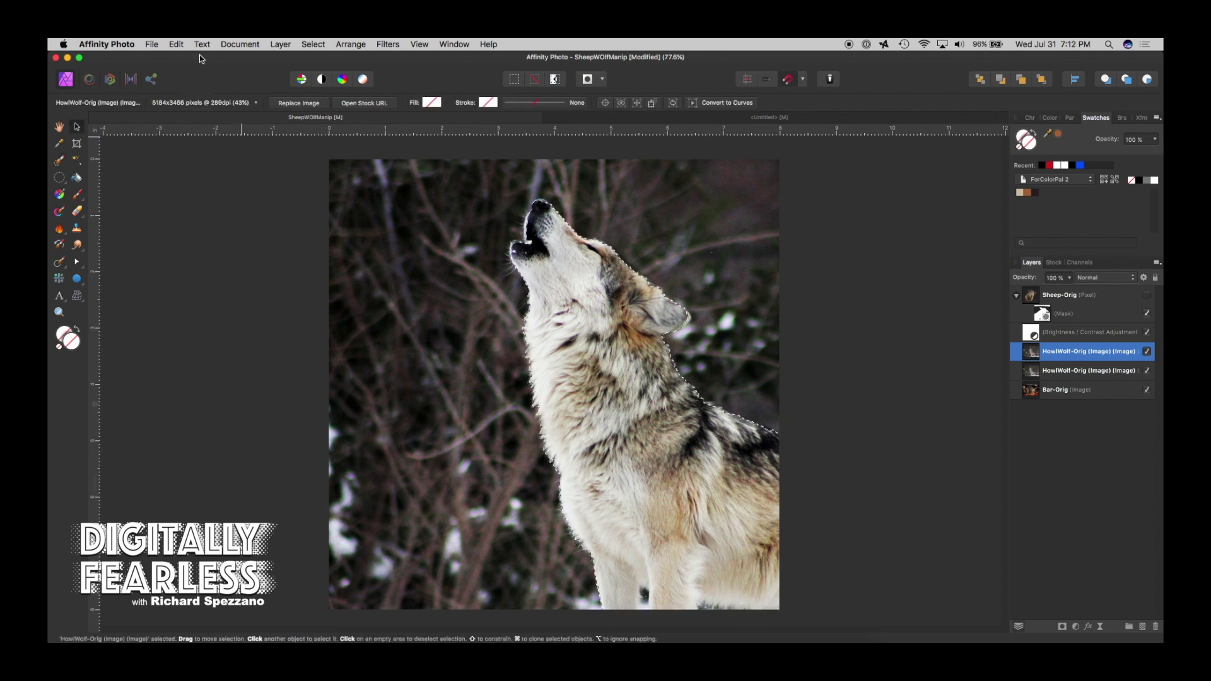
pyautogui.click(318, 44)
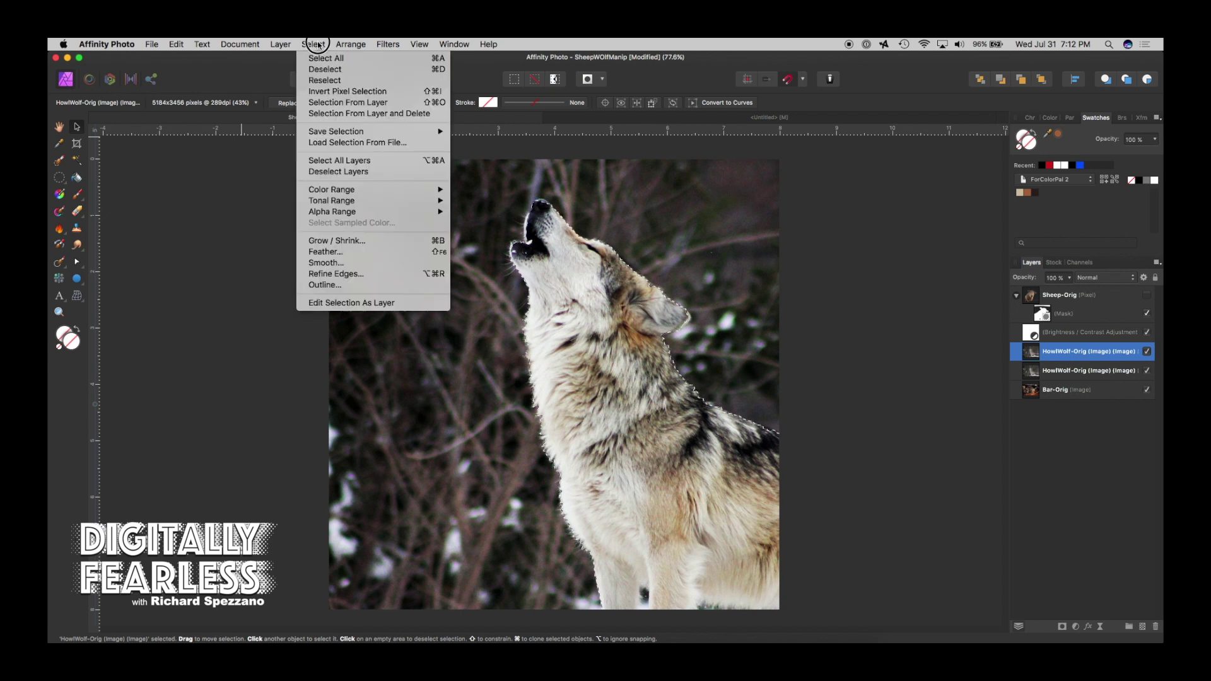
pyautogui.click(326, 251)
pyautogui.moveTo(815, 587); pyautogui.dragTo(953, 589)
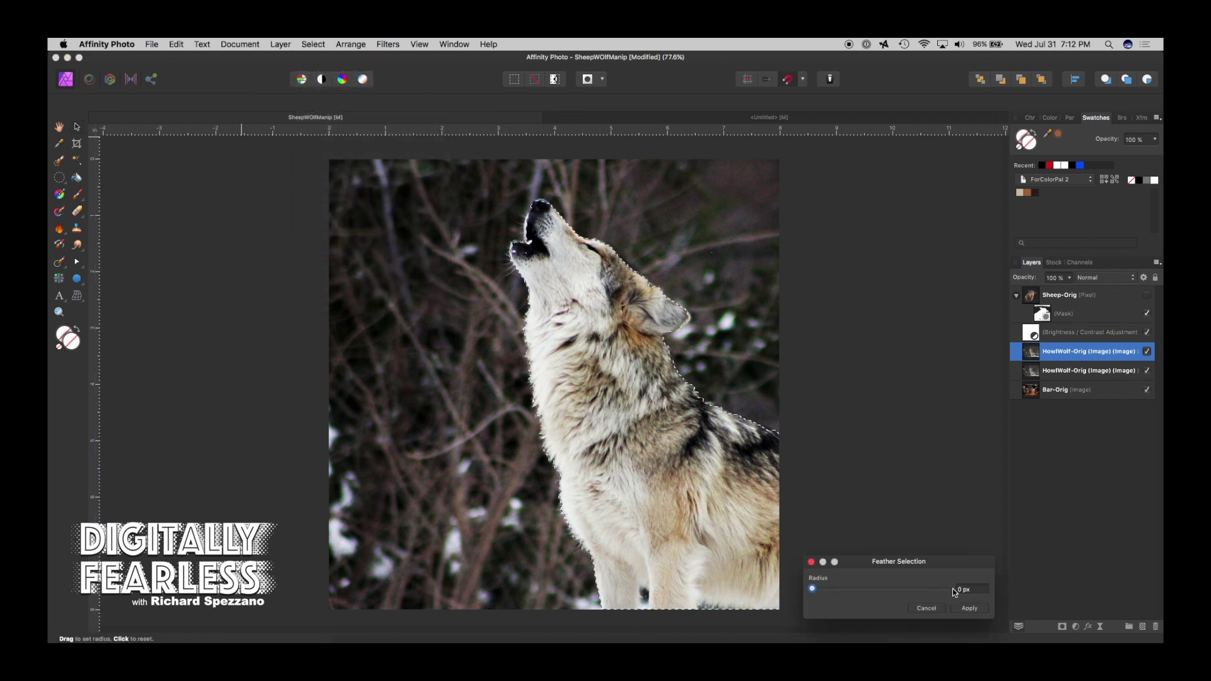
pyautogui.click(970, 608)
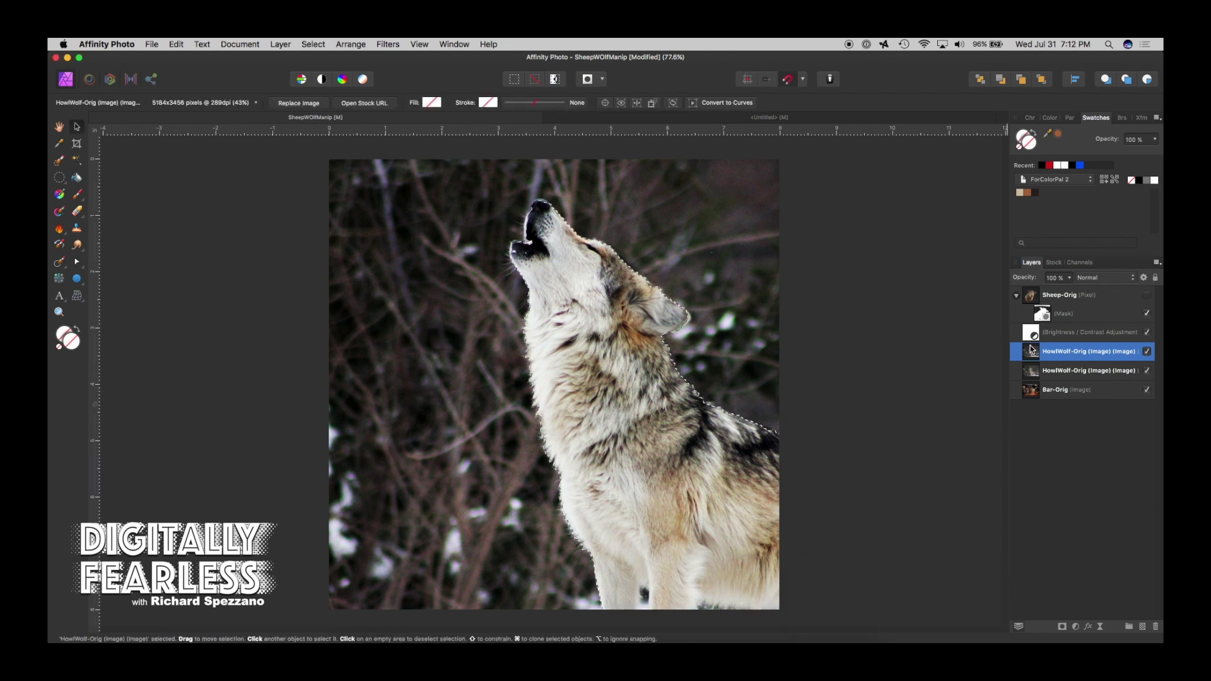
# Step: Hide the upper HowlWolf-Orig copy and the Brightness / Contrast adjustment, and mask the lower wolf layer with the selection
pyautogui.click(1147, 351)
pyautogui.click(1147, 332)
pyautogui.click(1070, 374)
pyautogui.click(1062, 627)
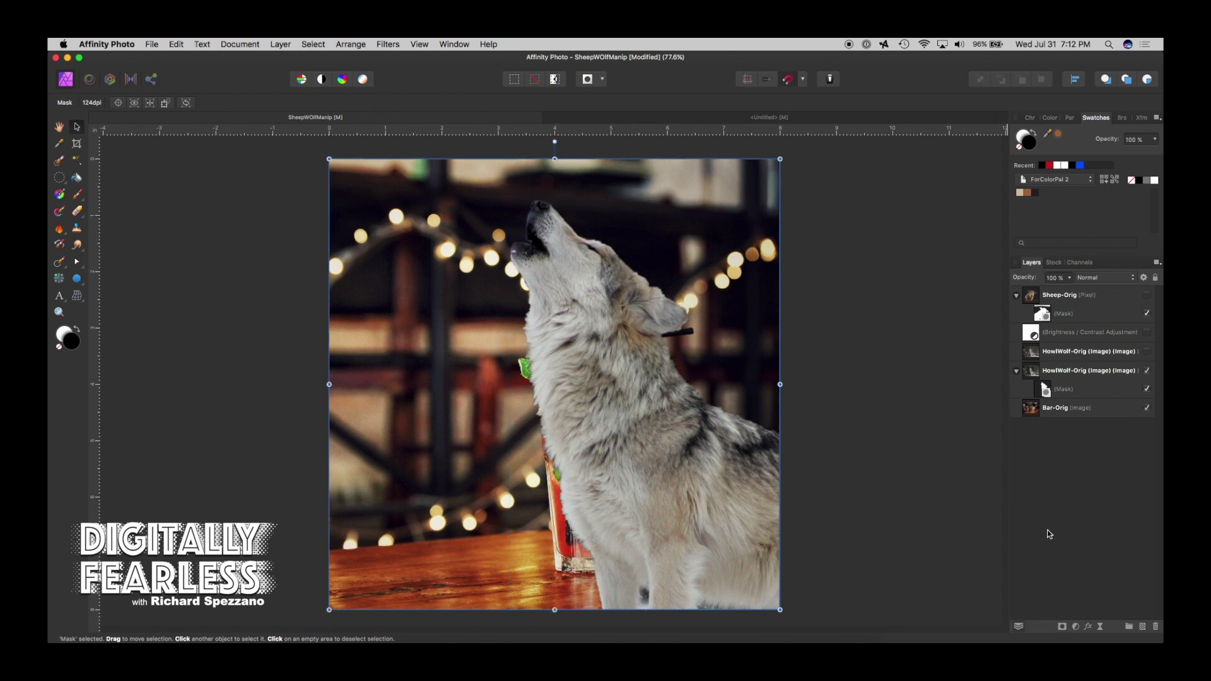
# Step: Delete the hidden wolf copy and its Brightness / Contrast adjustment, and apply Rasterise & Trim to the masked wolf layer
pyautogui.click(1028, 352)
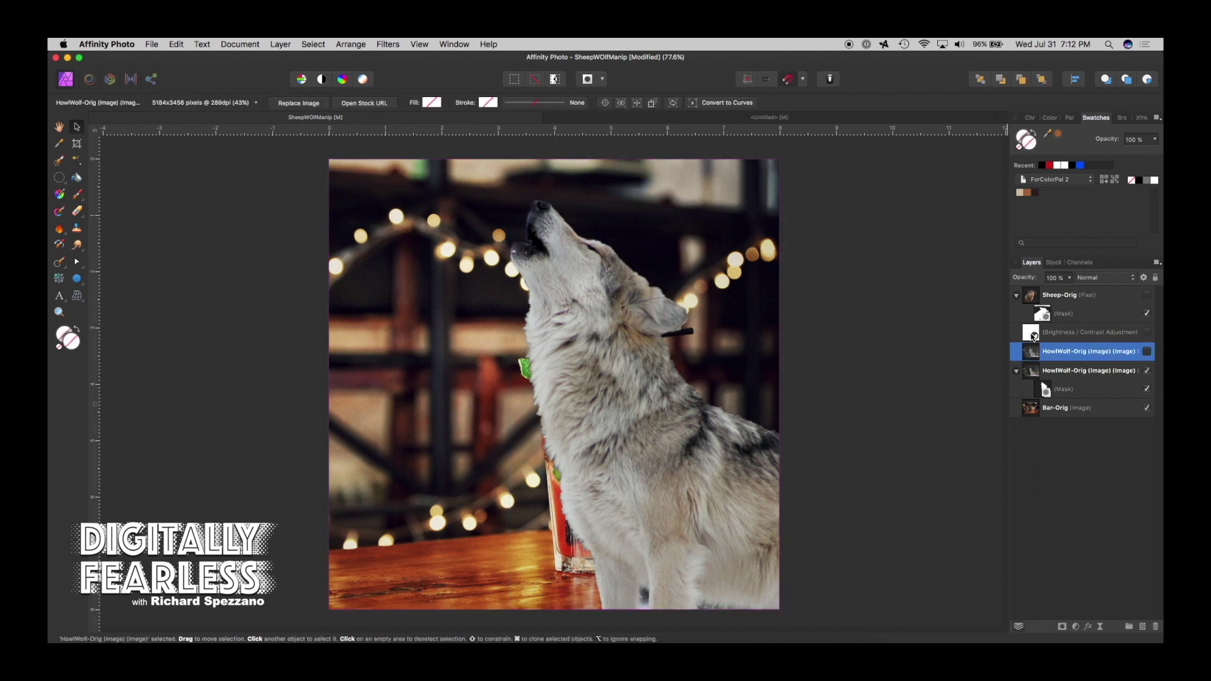
pyautogui.keyDown('shift'); pyautogui.click(1033, 334); pyautogui.keyUp('shift')
pyautogui.press('Delete')
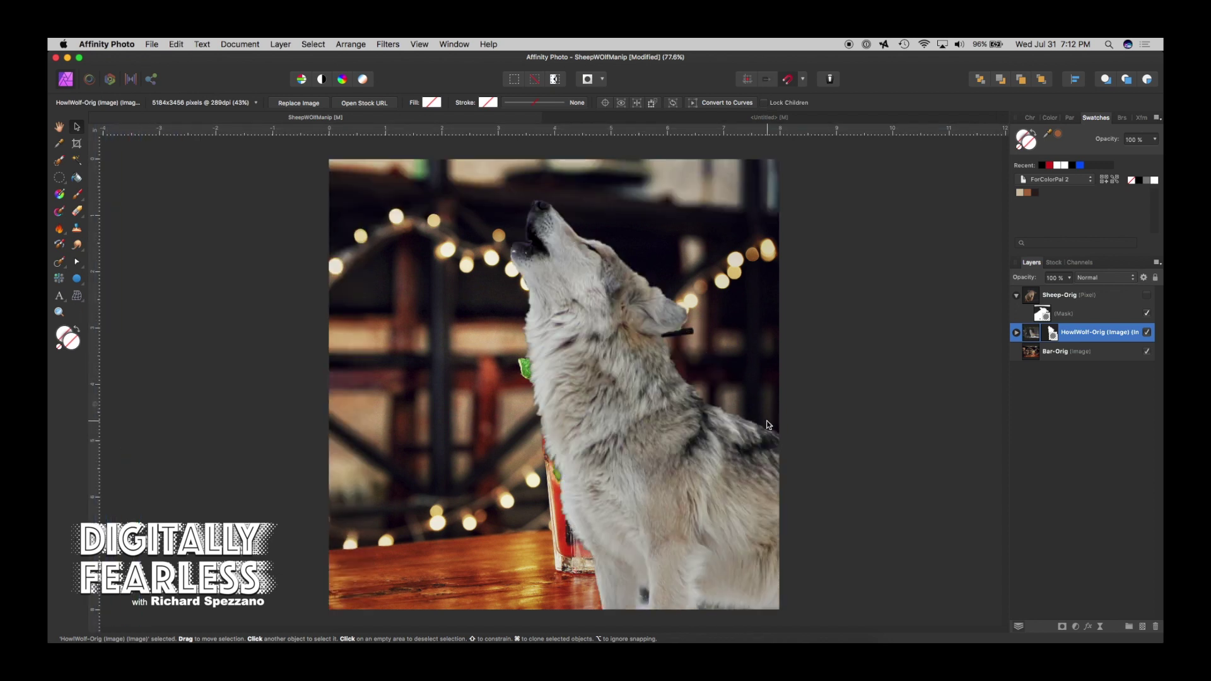
pyautogui.rightClick(1032, 329)
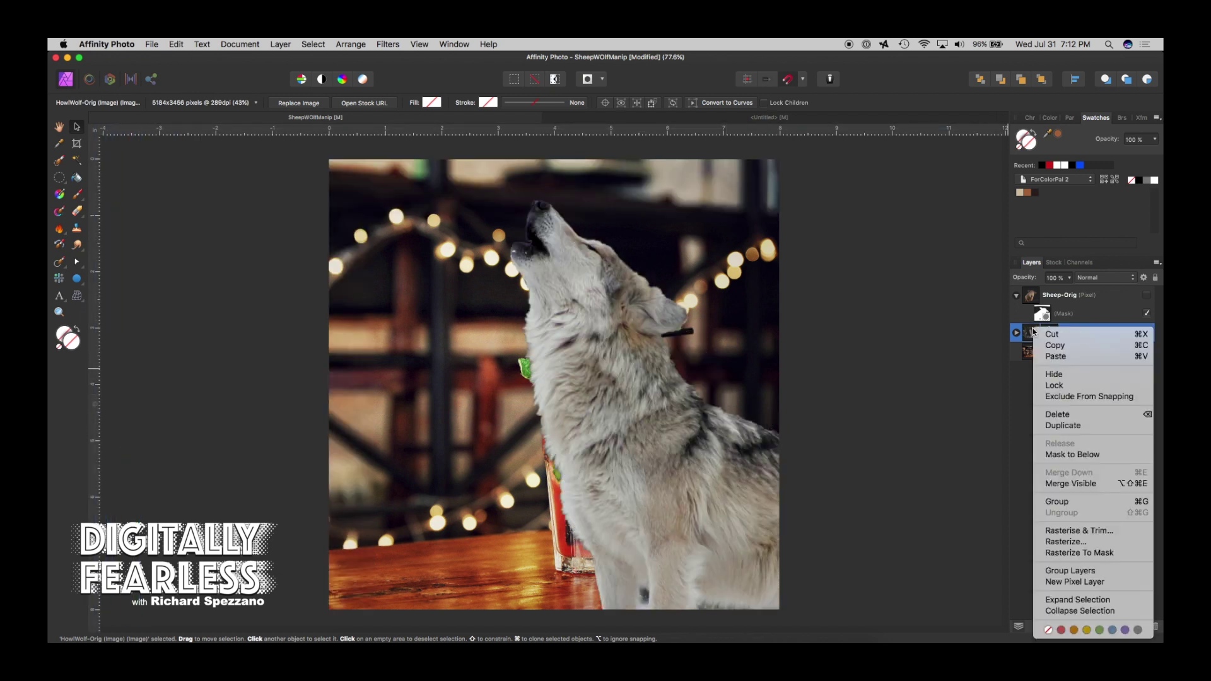
pyautogui.click(1066, 534)
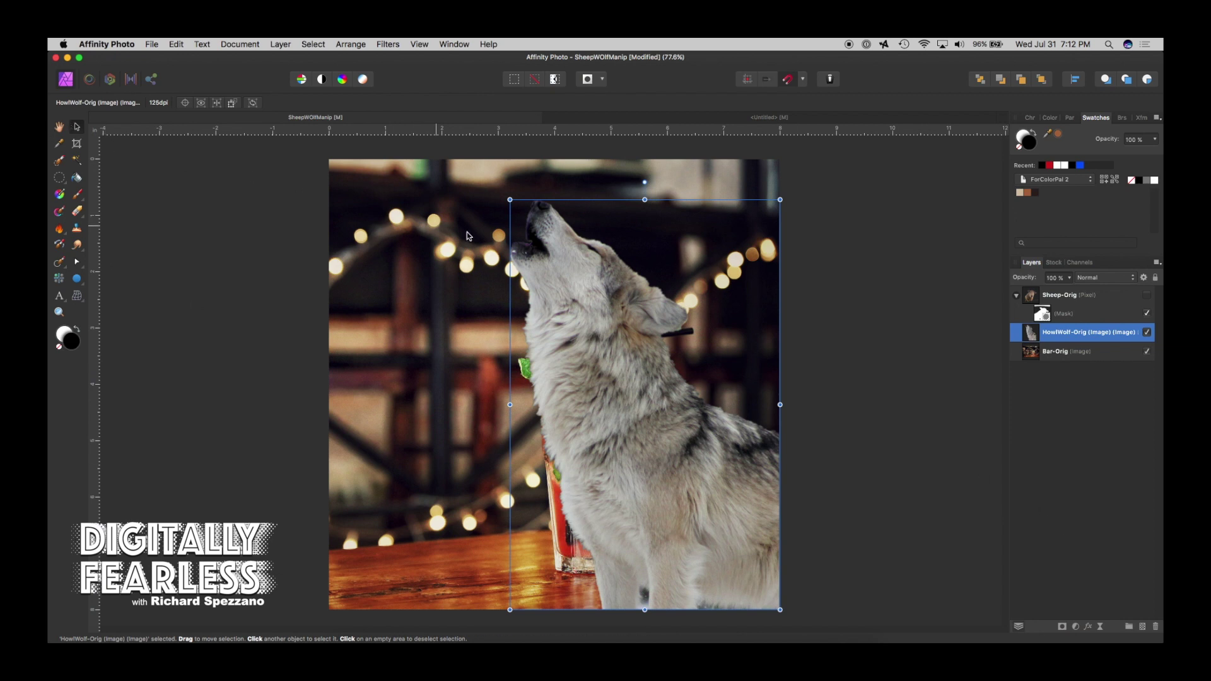
# Step: Position the wolf to the right of the drink and shift the bar background left so the bent straw meets the wolf's mouth
pyautogui.moveTo(565, 248); pyautogui.dragTo(613, 297)
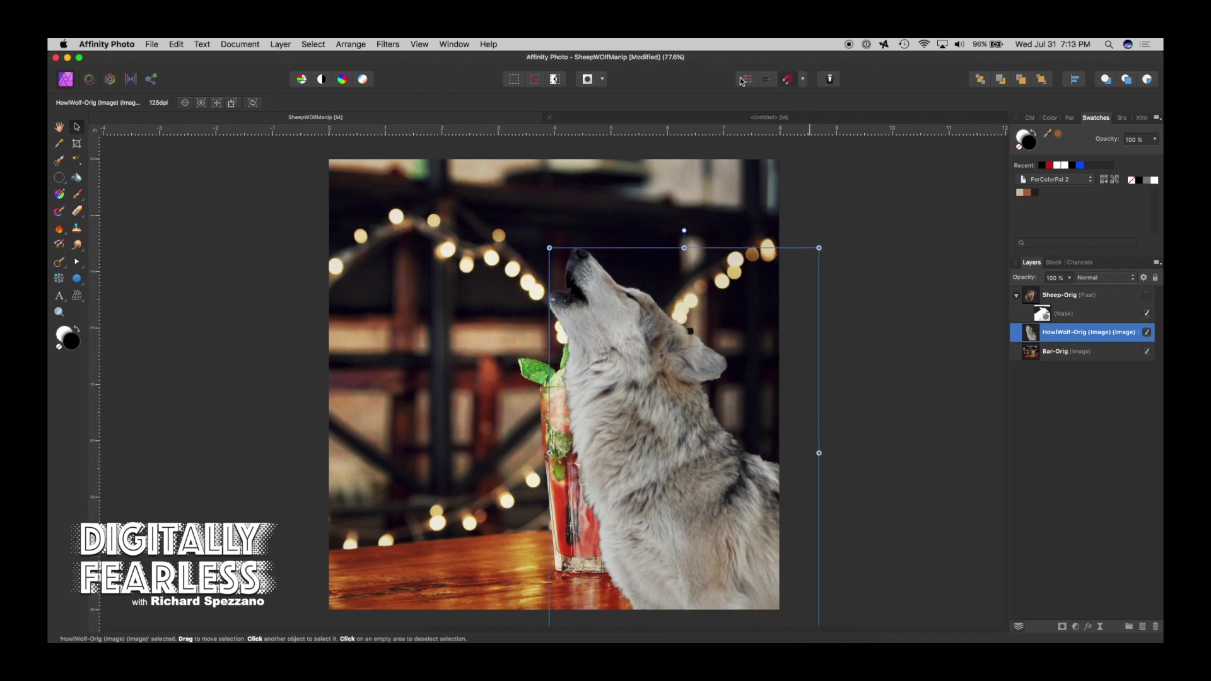
pyautogui.moveTo(636, 359); pyautogui.dragTo(708, 398)
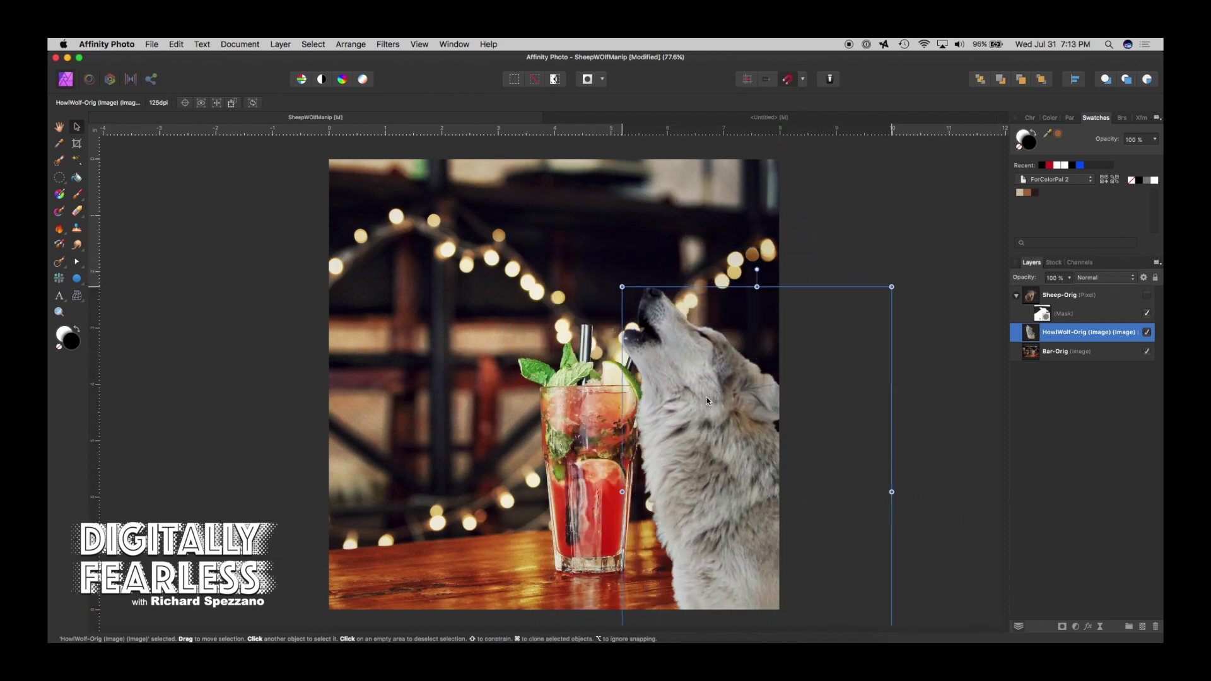
pyautogui.click(592, 446)
pyautogui.moveTo(592, 446); pyautogui.dragTo(563, 440)
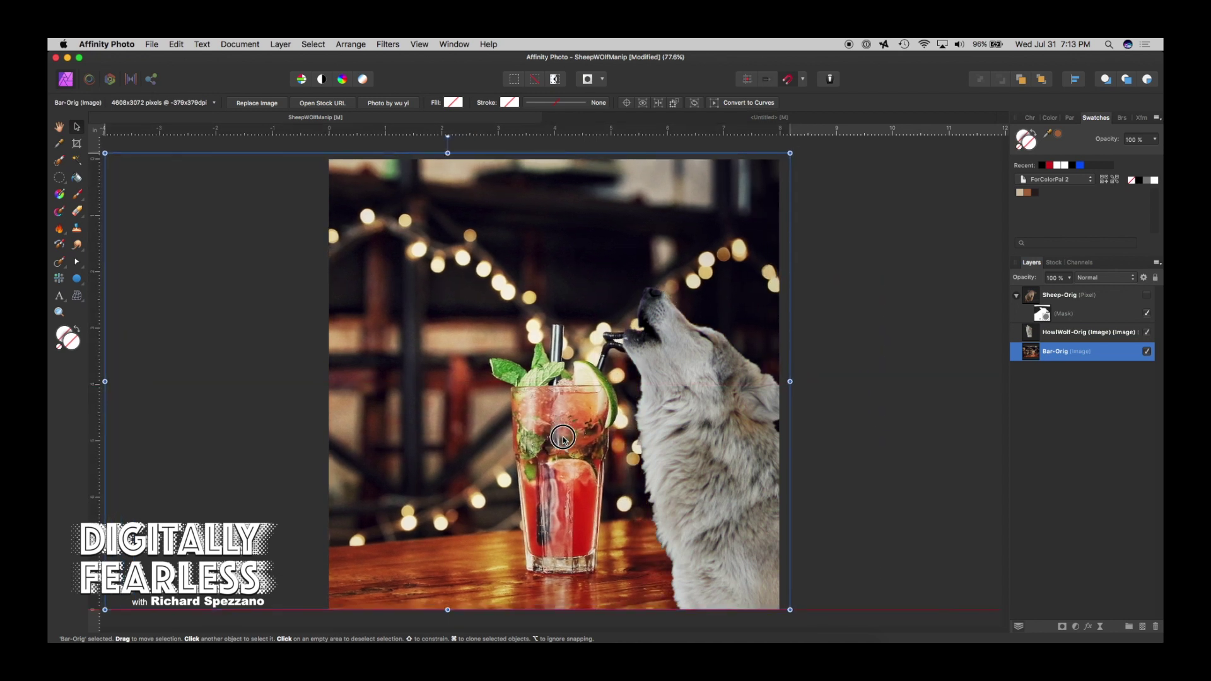
pyautogui.moveTo(658, 375)
pyautogui.mouseDown()
pyautogui.moveTo(660, 392)
pyautogui.moveTo(657, 380)
pyautogui.mouseUp()
pyautogui.click(705, 450)
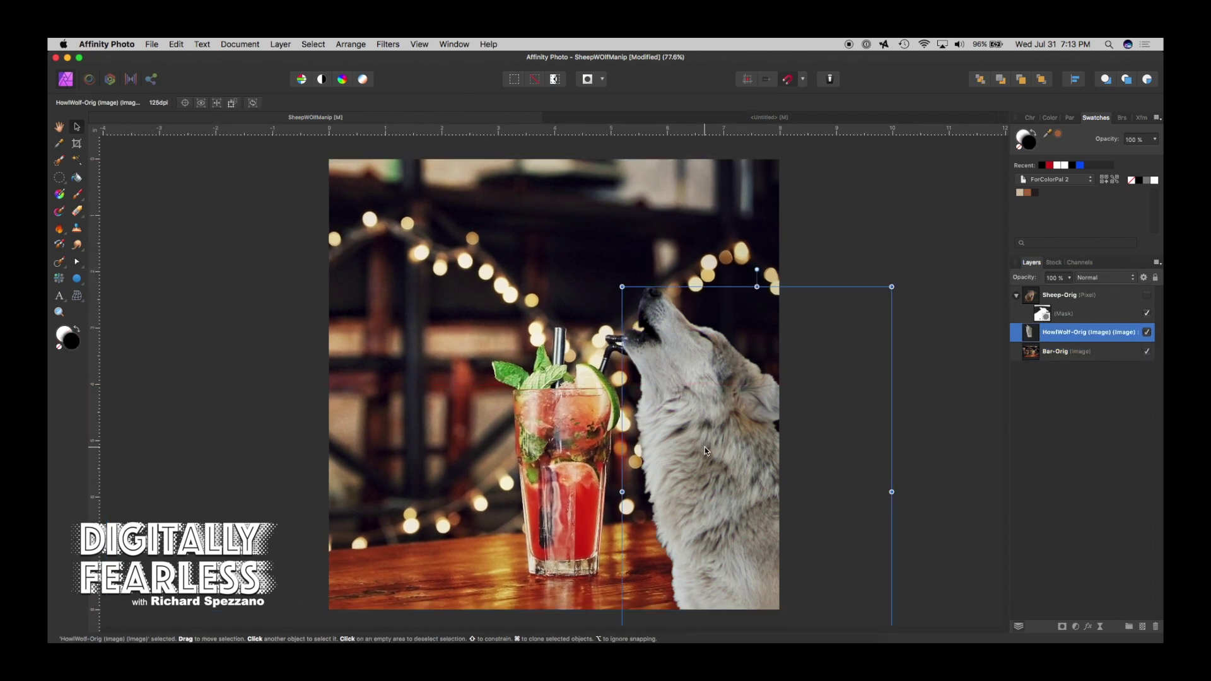
pyautogui.moveTo(705, 451)
pyautogui.mouseDown()
pyautogui.moveTo(700, 476)
pyautogui.moveTo(690, 469)
pyautogui.moveTo(703, 467)
pyautogui.mouseUp()
# Step: Show the Sheep-Orig layer and scale the sheep down slightly so it sits behind the table beside the drink
pyautogui.click(1073, 352)
pyautogui.click(1146, 296)
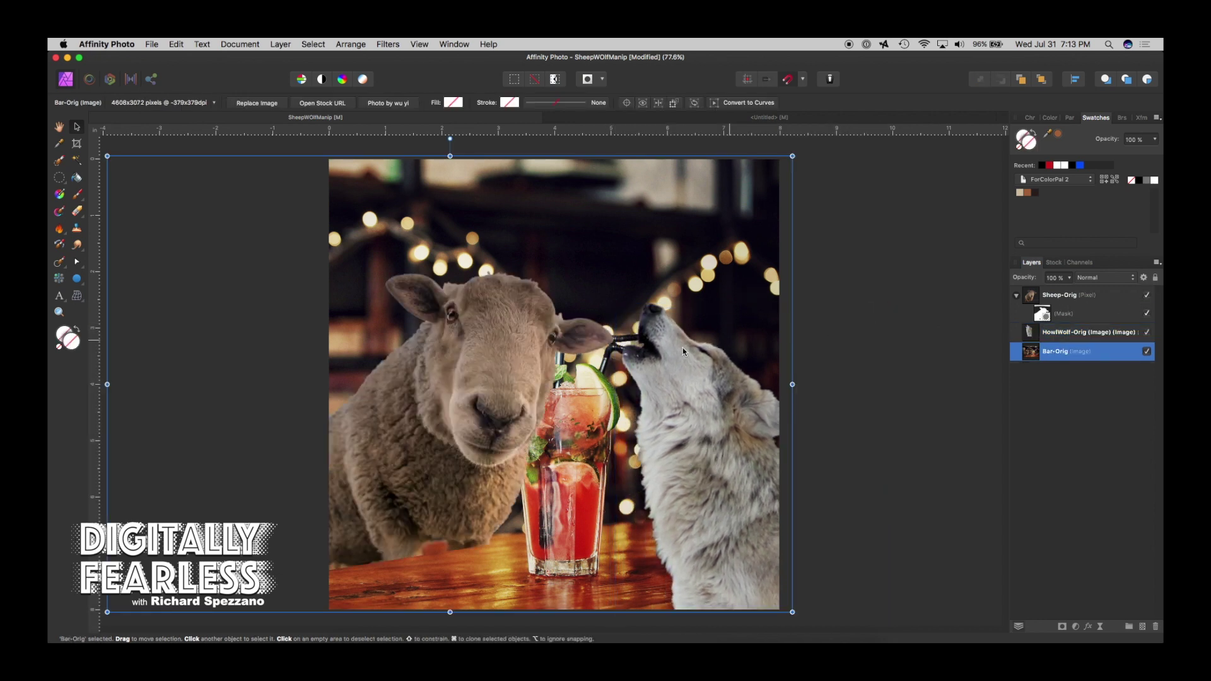
pyautogui.click(496, 348)
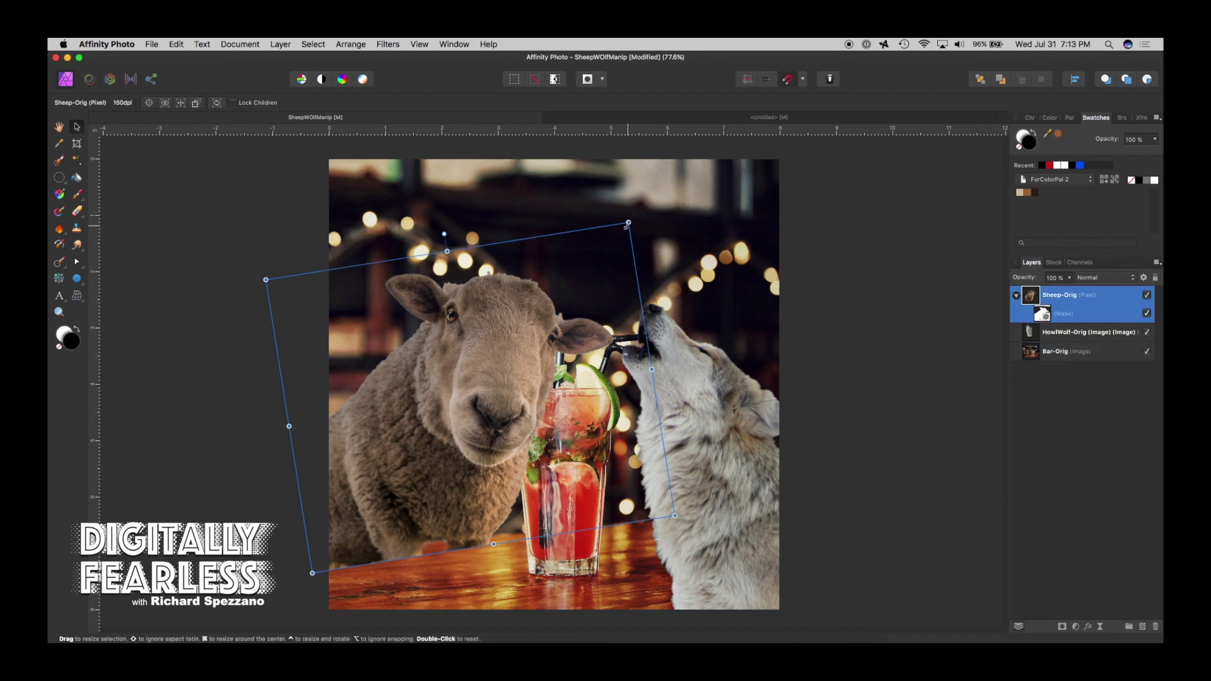
pyautogui.moveTo(618, 235); pyautogui.dragTo(571, 279)
pyautogui.moveTo(464, 358); pyautogui.dragTo(463, 350)
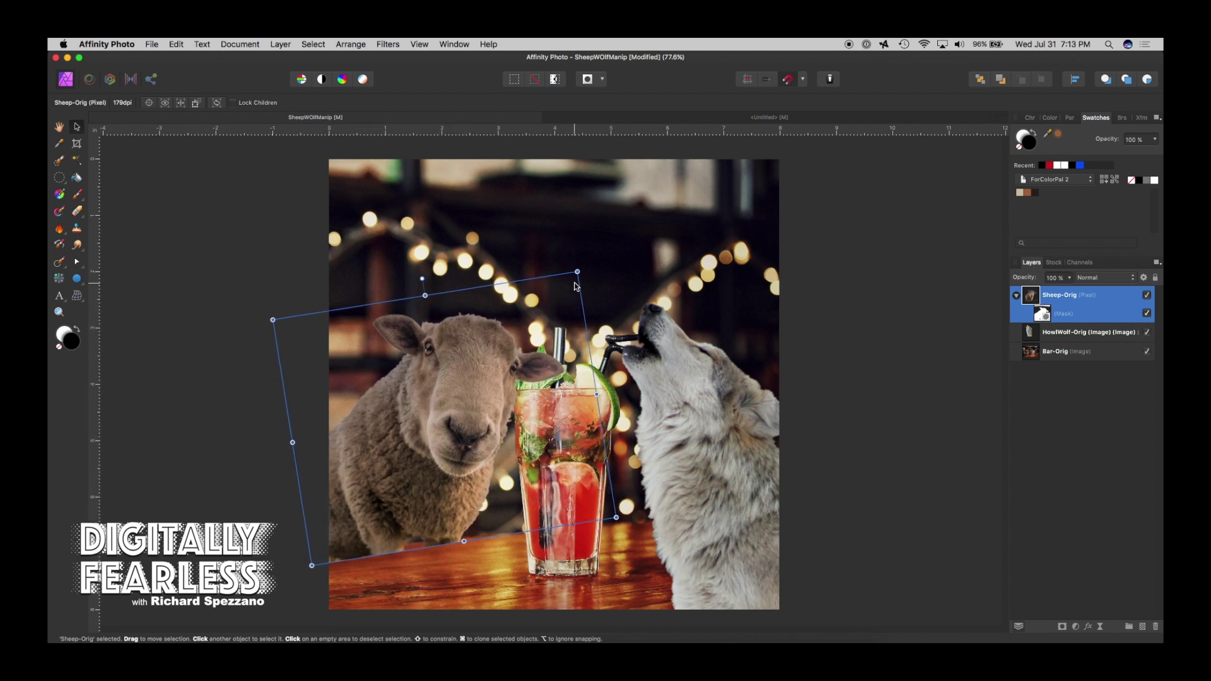
pyautogui.moveTo(578, 271); pyautogui.dragTo(582, 267)
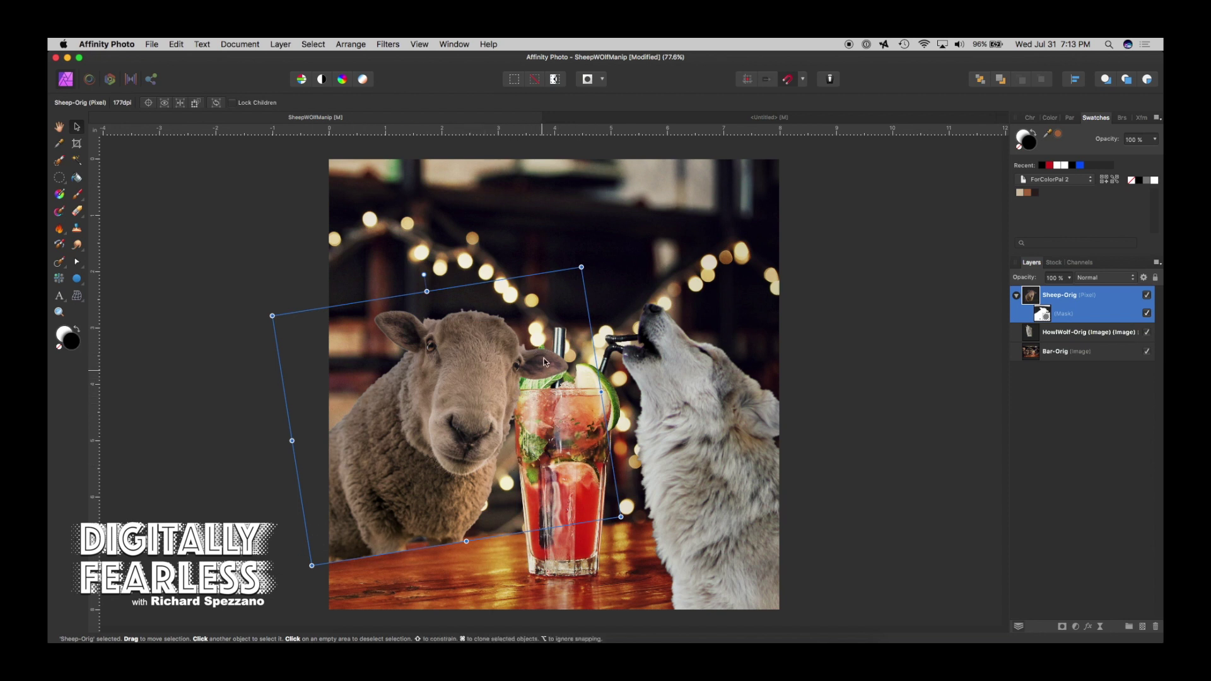
pyautogui.click(934, 351)
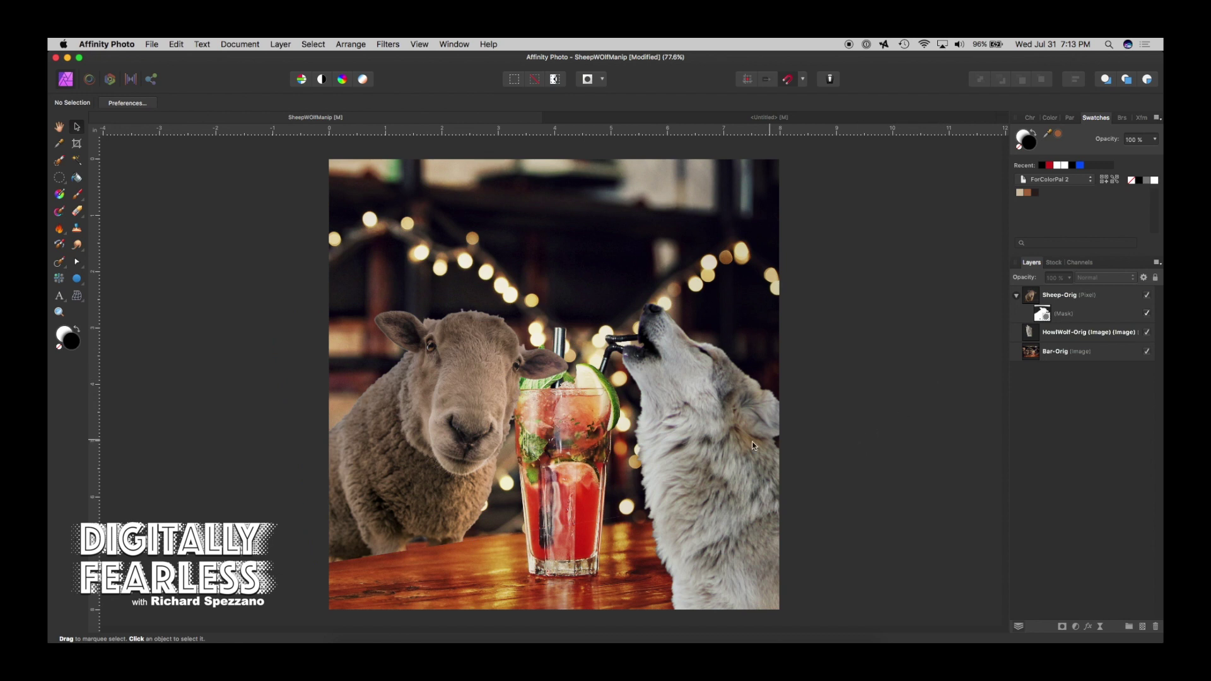
# Step: Move the bar background, the sheep and the wolf down, keeping the straw at the wolf's mouth
pyautogui.click(569, 465)
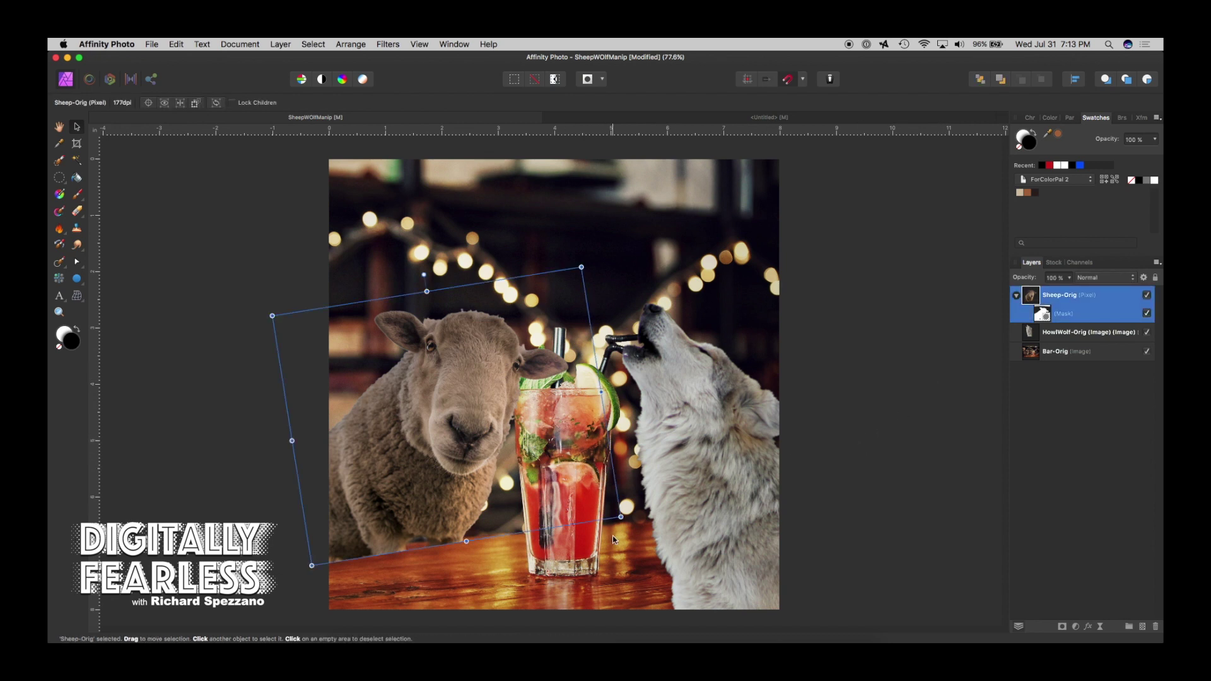
pyautogui.click(617, 559)
pyautogui.moveTo(615, 557); pyautogui.dragTo(614, 574)
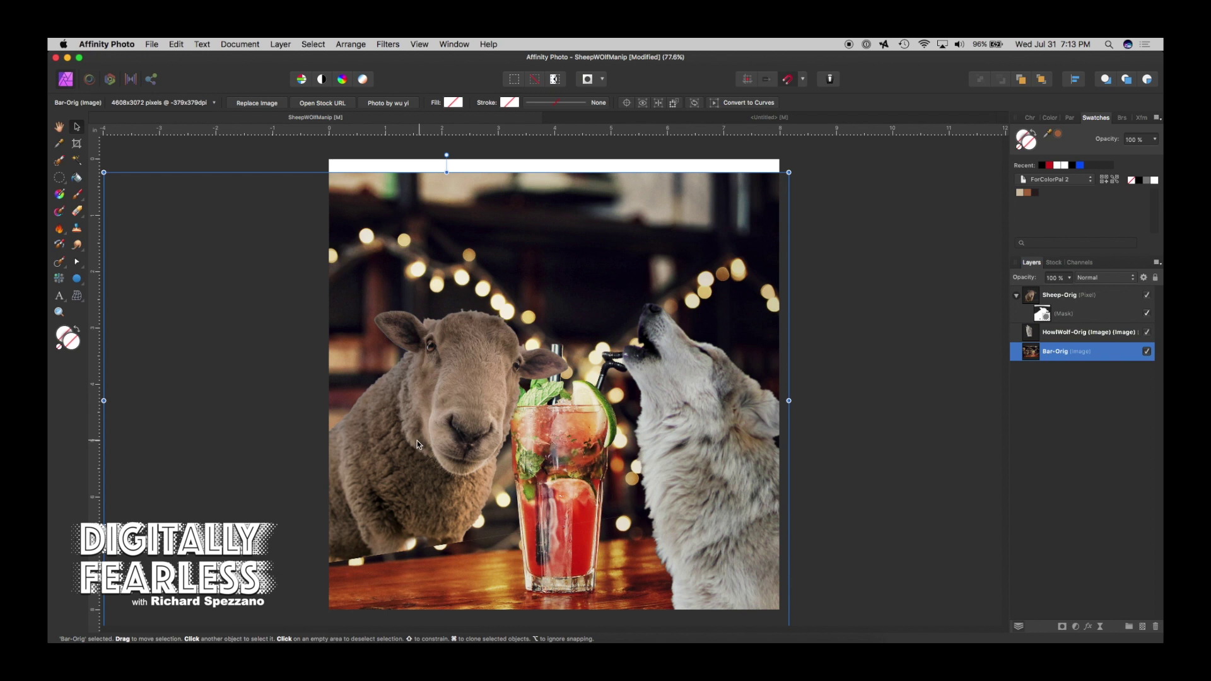
pyautogui.click(418, 442)
pyautogui.moveTo(415, 419); pyautogui.dragTo(418, 440)
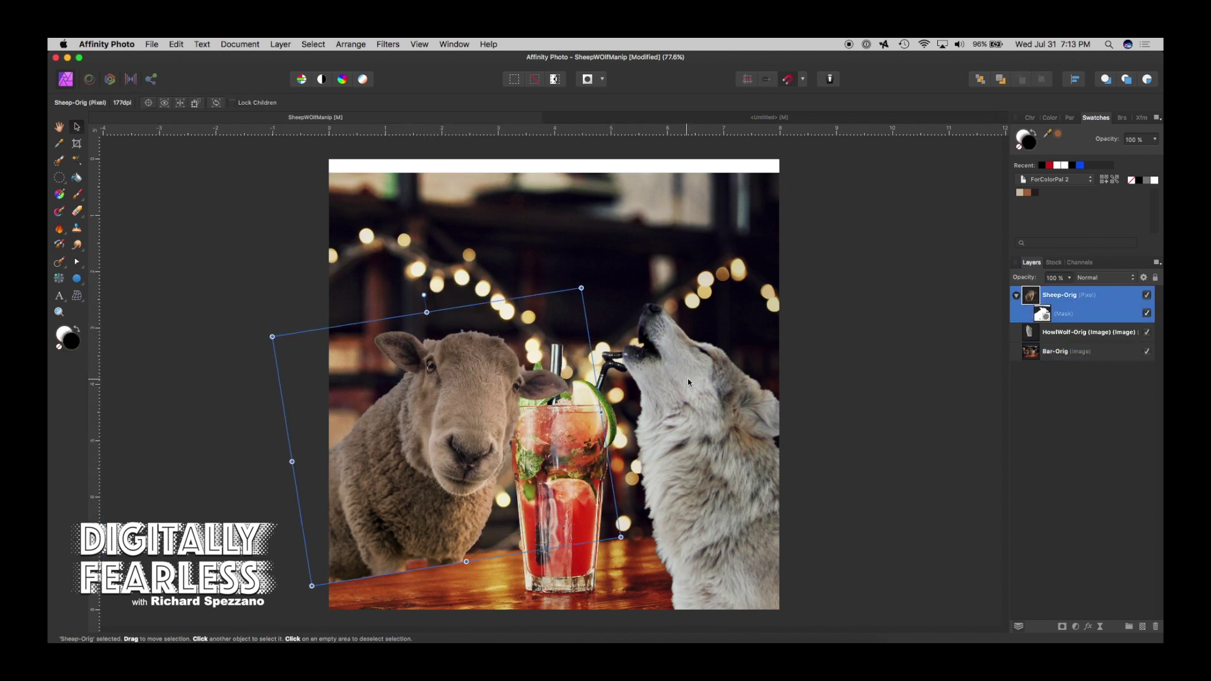
pyautogui.click(687, 382)
pyautogui.moveTo(688, 393); pyautogui.dragTo(694, 403)
pyautogui.click(385, 171)
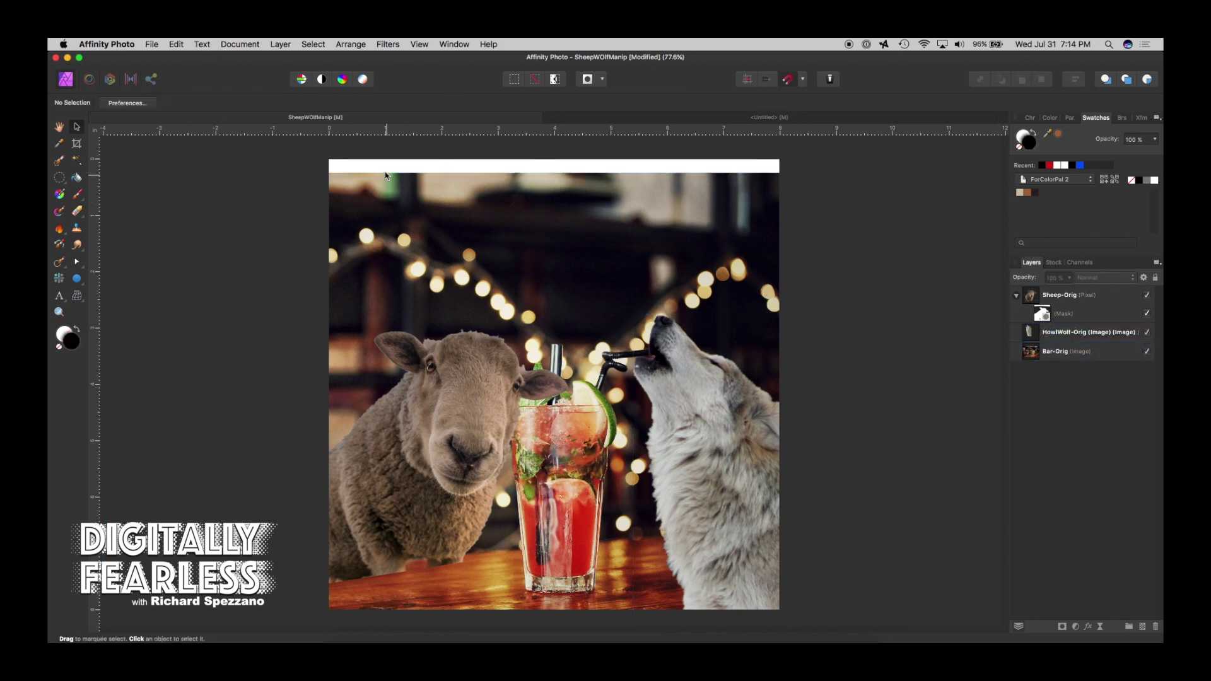
# Step: Crop the white strip off the top of the canvas, leaving 1000 x 960 px
pyautogui.click(76, 144)
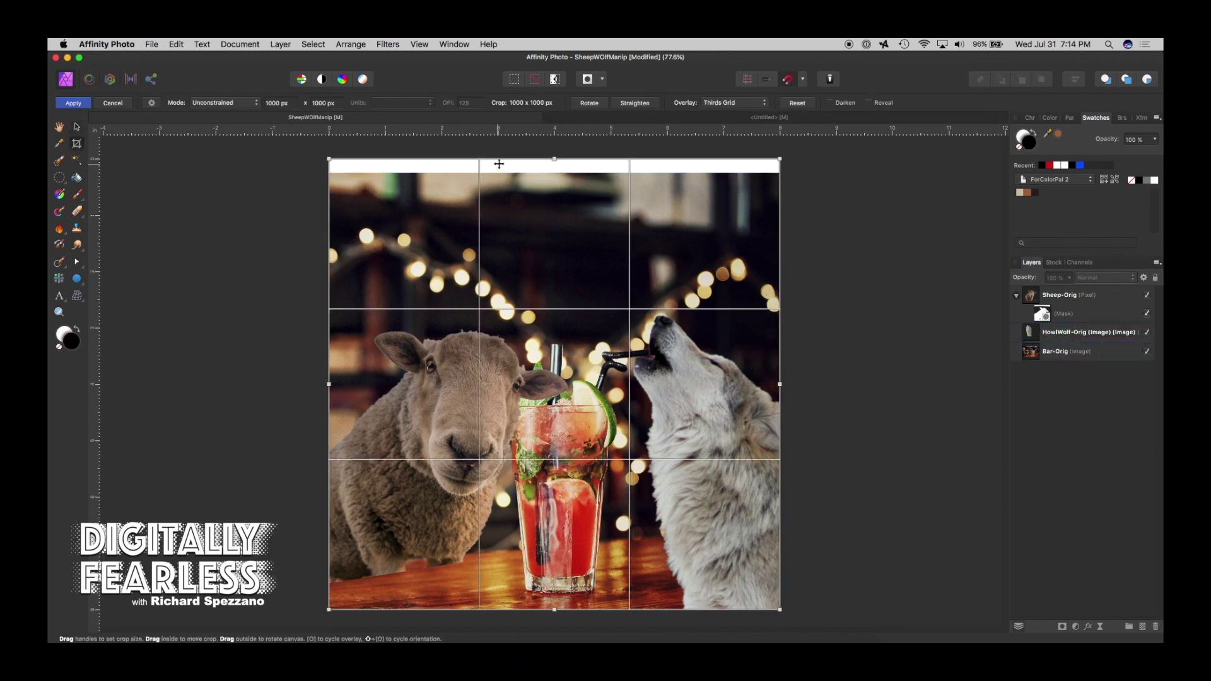
pyautogui.moveTo(553, 158); pyautogui.dragTo(555, 176)
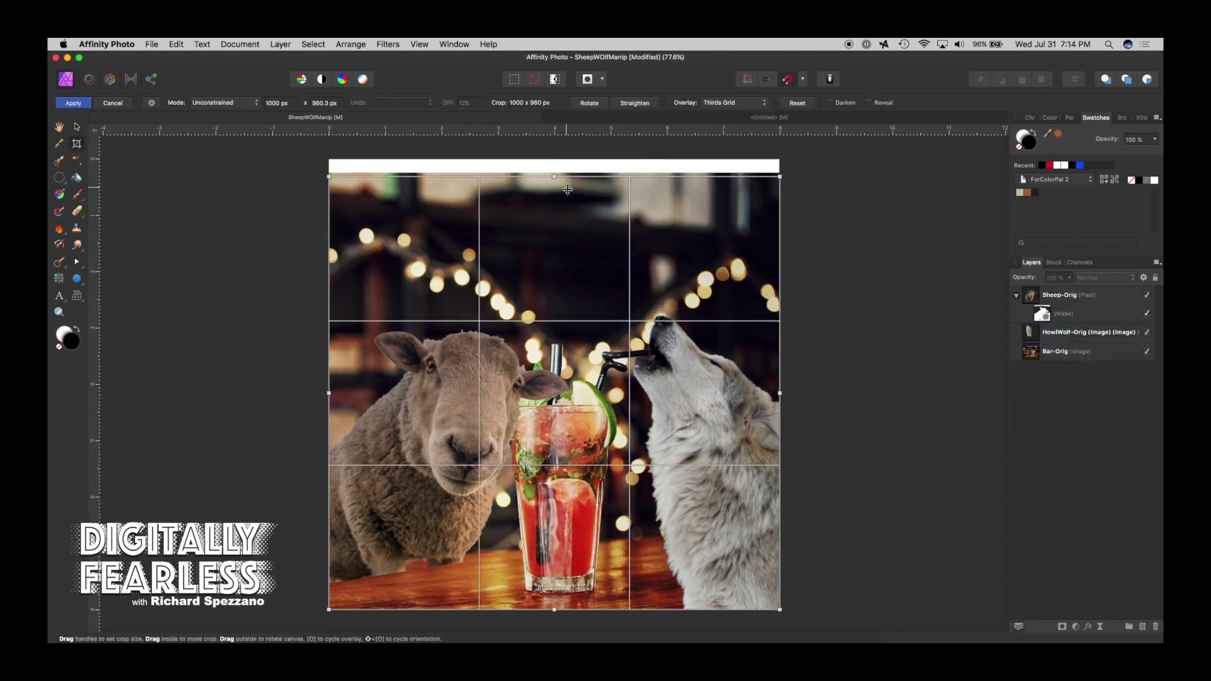
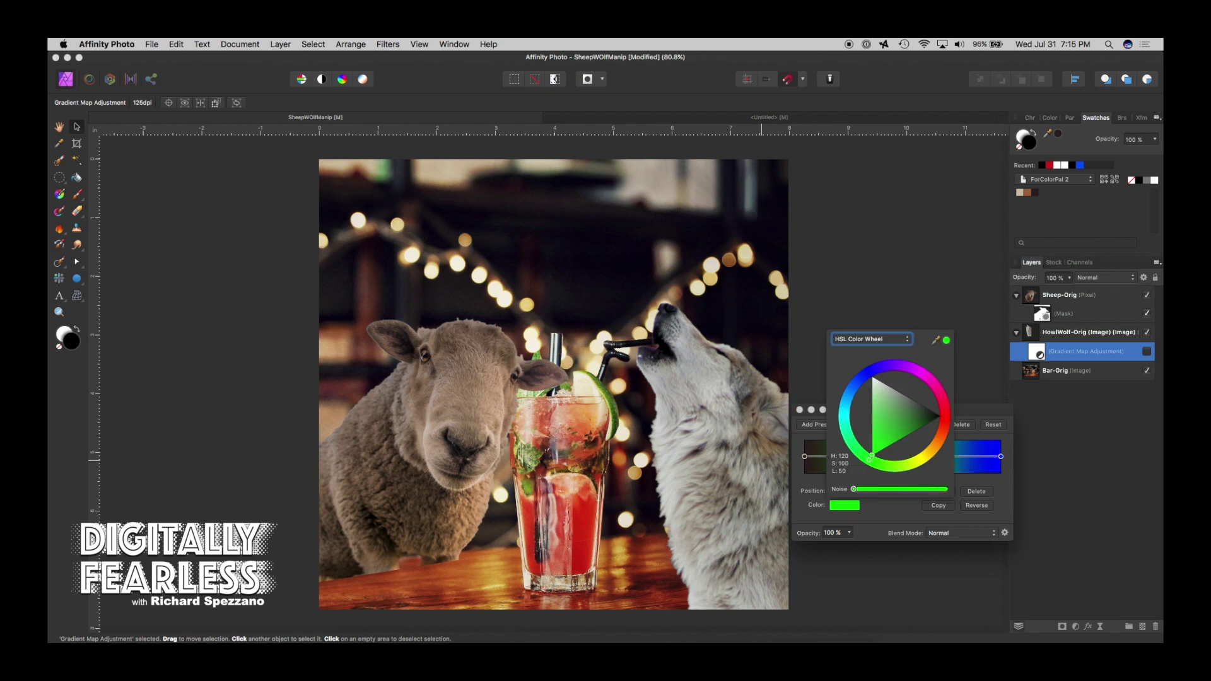
# Step: Set the wolf's Gradient Map to the palette's rust brown at the middle stop and light tan at the end stop, with the adjustment visible
pyautogui.click(1028, 192)
pyautogui.click(946, 341)
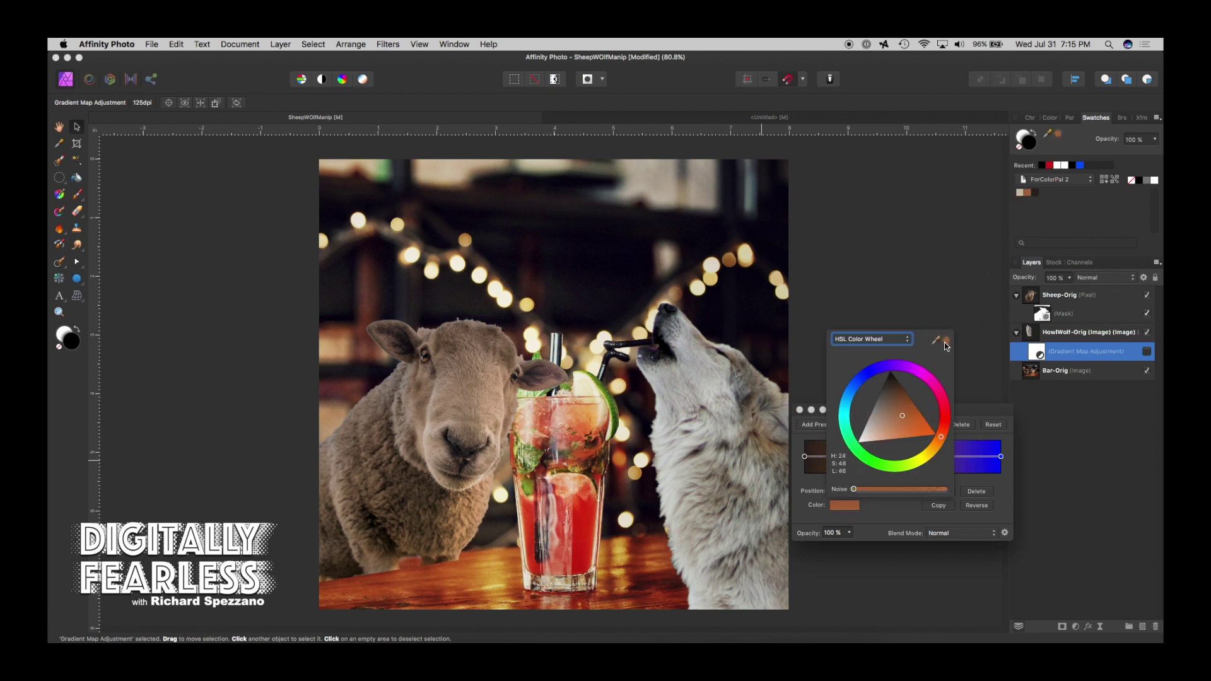
pyautogui.click(1002, 457)
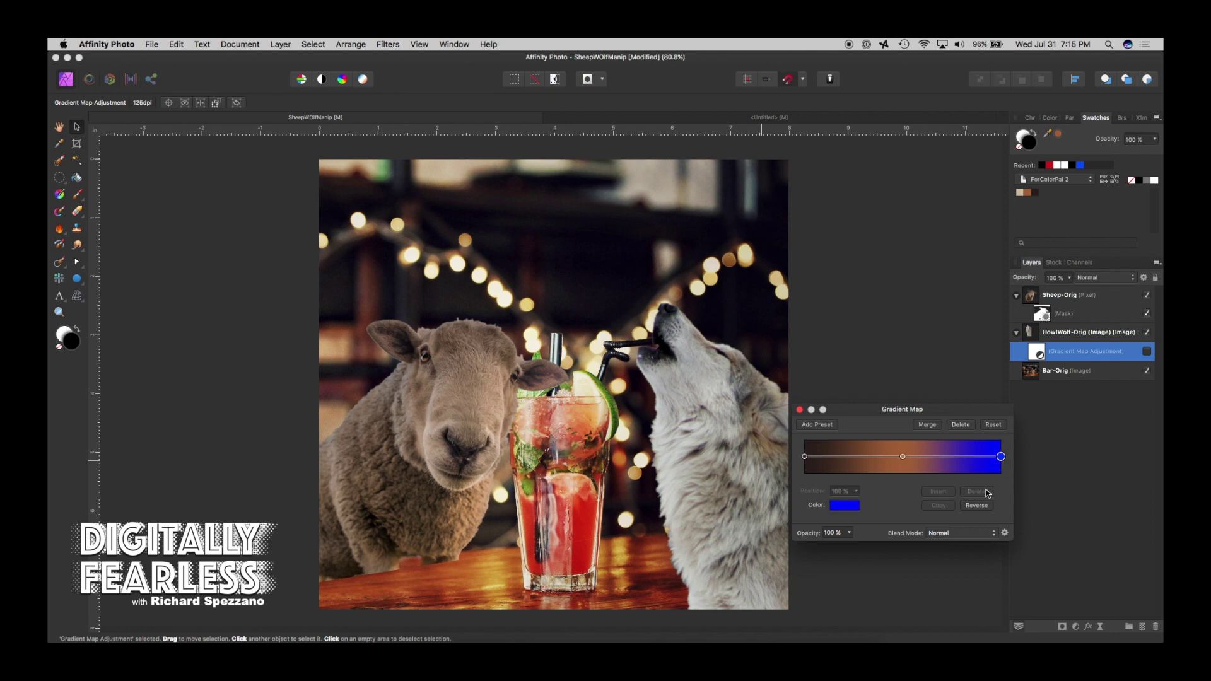
pyautogui.click(846, 507)
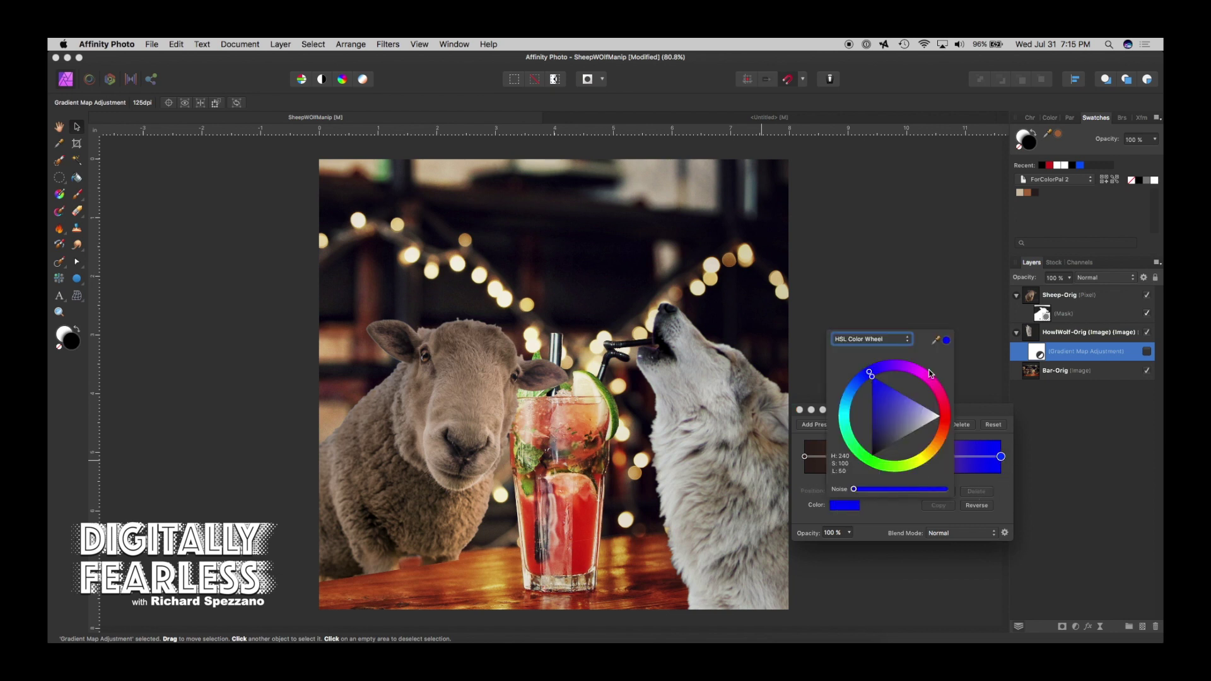
pyautogui.moveTo(946, 341); pyautogui.dragTo(1019, 193)
pyautogui.click(947, 341)
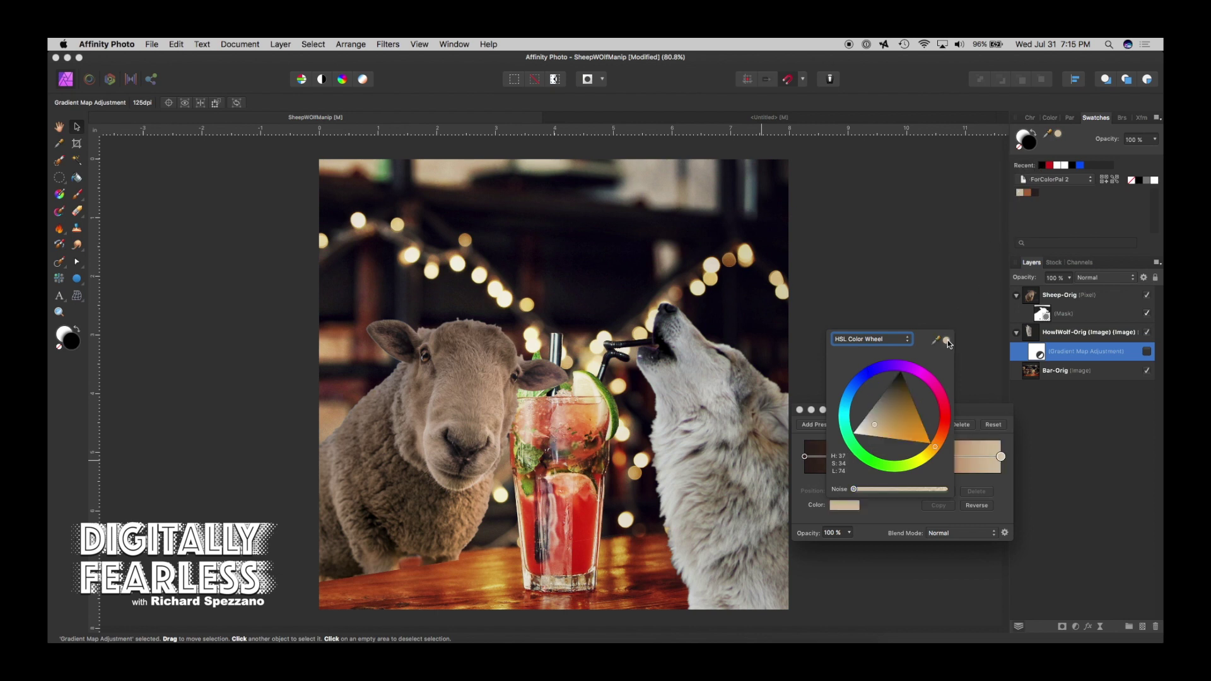
pyautogui.click(1004, 494)
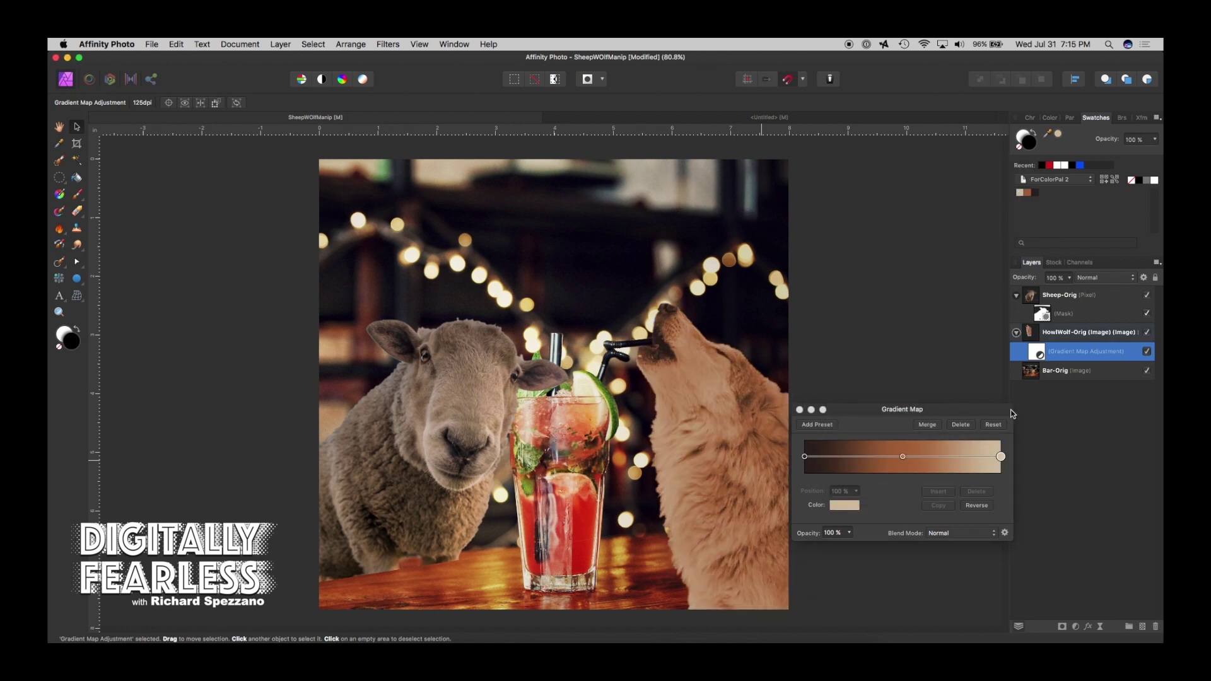
pyautogui.click(800, 410)
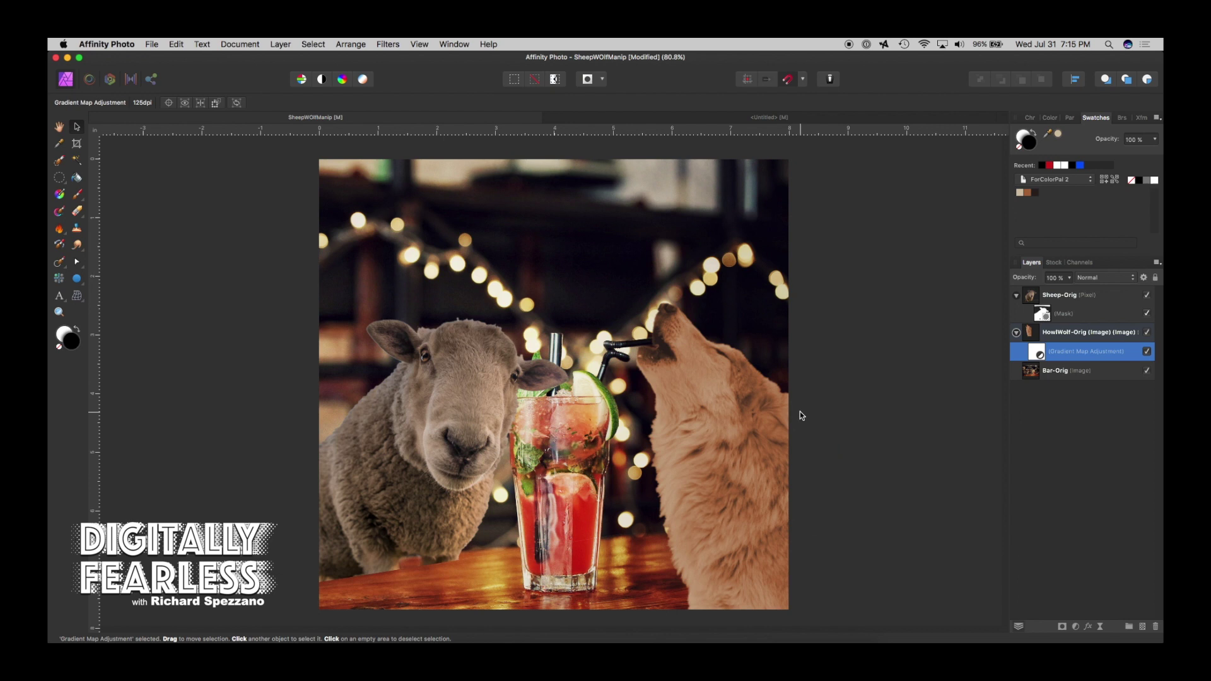
# Step: Set the wolf's Gradient Map to Overlay blend mode at 67% opacity, comparing the wolf with the adjustment off and on
pyautogui.doubleClick(1080, 351)
pyautogui.press('Return')
pyautogui.click(1099, 281)
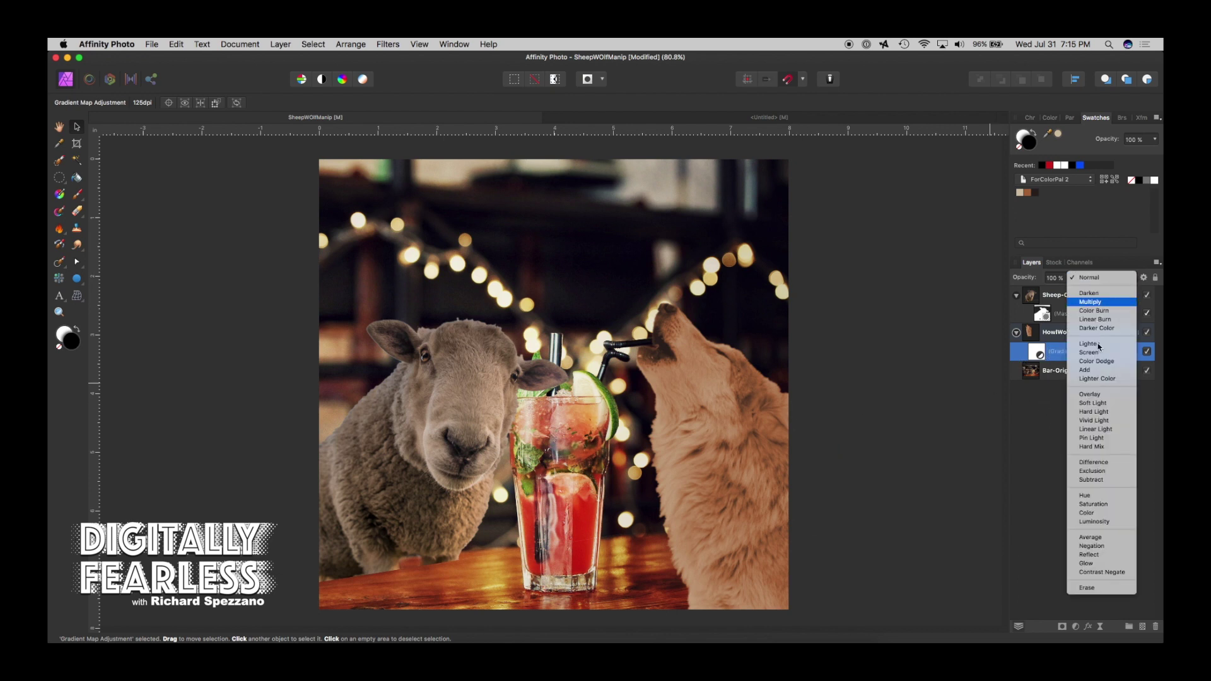
pyautogui.click(1099, 392)
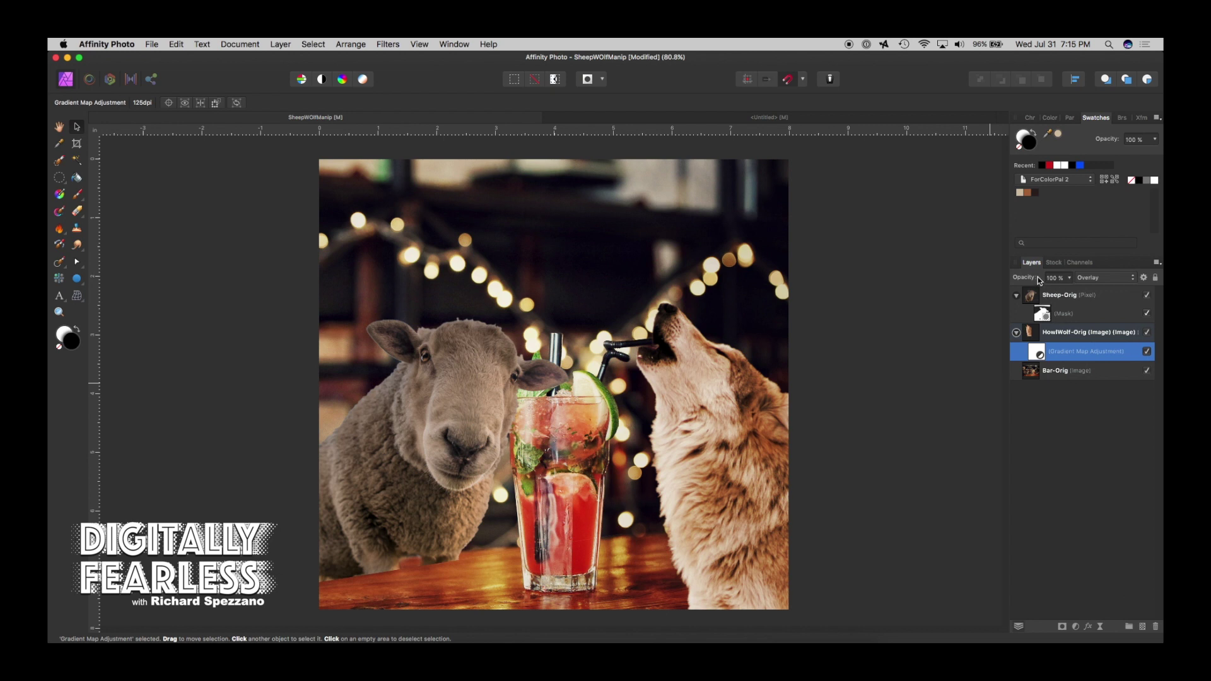
pyautogui.moveTo(1040, 280); pyautogui.dragTo(1008, 279)
pyautogui.click(1147, 352)
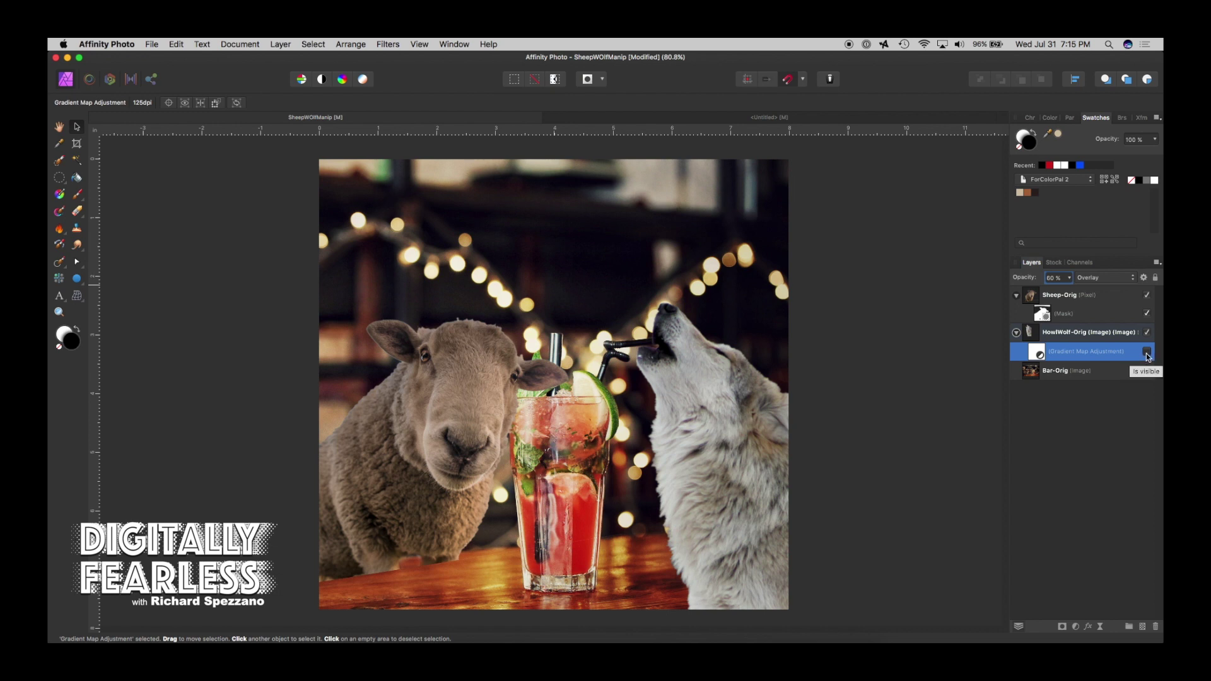
pyautogui.click(1148, 353)
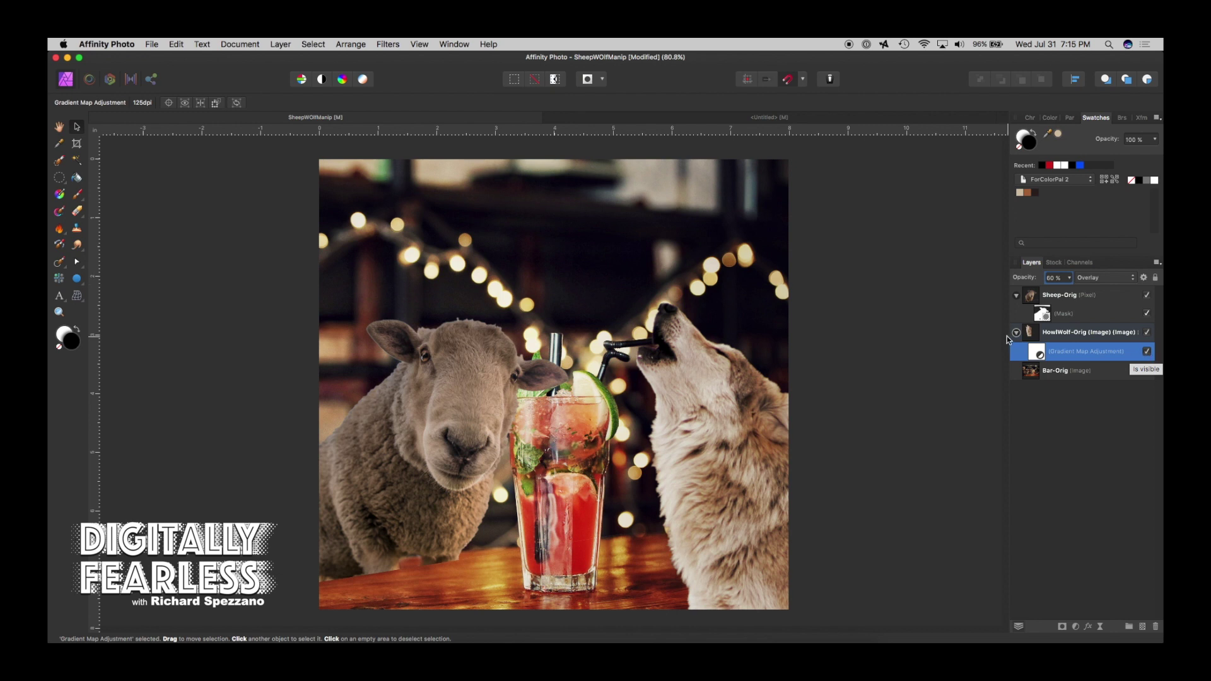
pyautogui.moveTo(1012, 278); pyautogui.dragTo(1022, 279)
# Step: Duplicate the wolf's Gradient Map, nest the copy under Sheep-Orig, compare it off and on, and lower its opacity slightly
pyautogui.press('super+j')
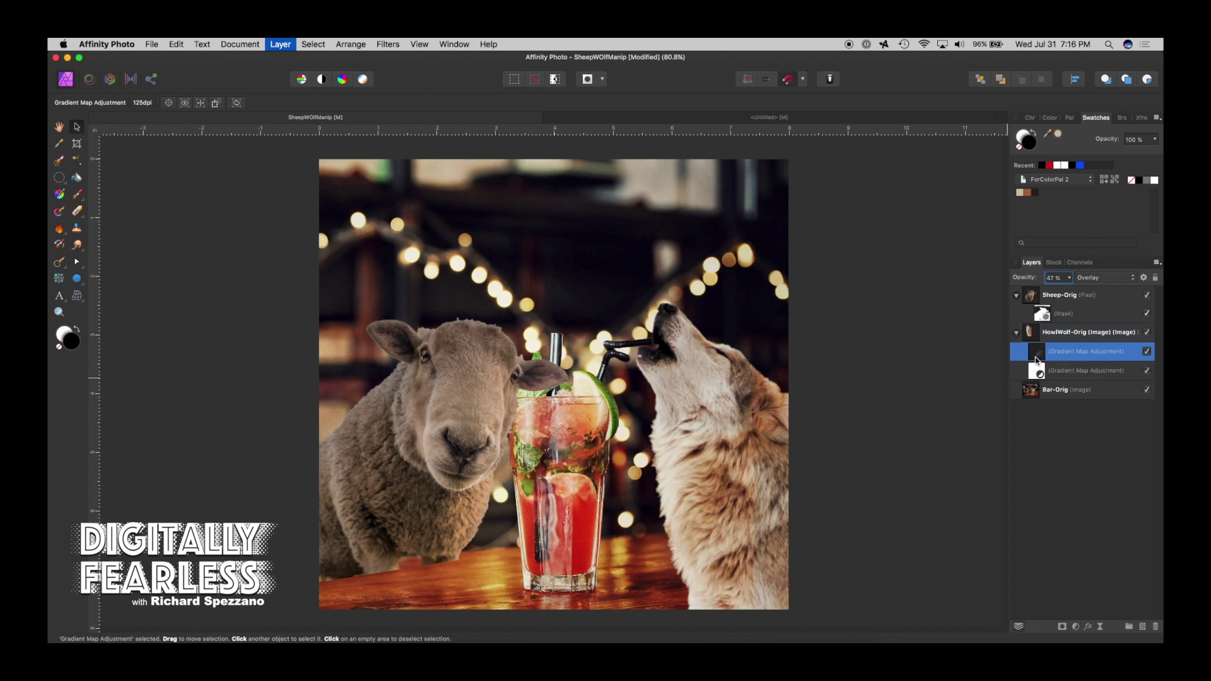
pyautogui.moveTo(1034, 359); pyautogui.dragTo(1036, 302)
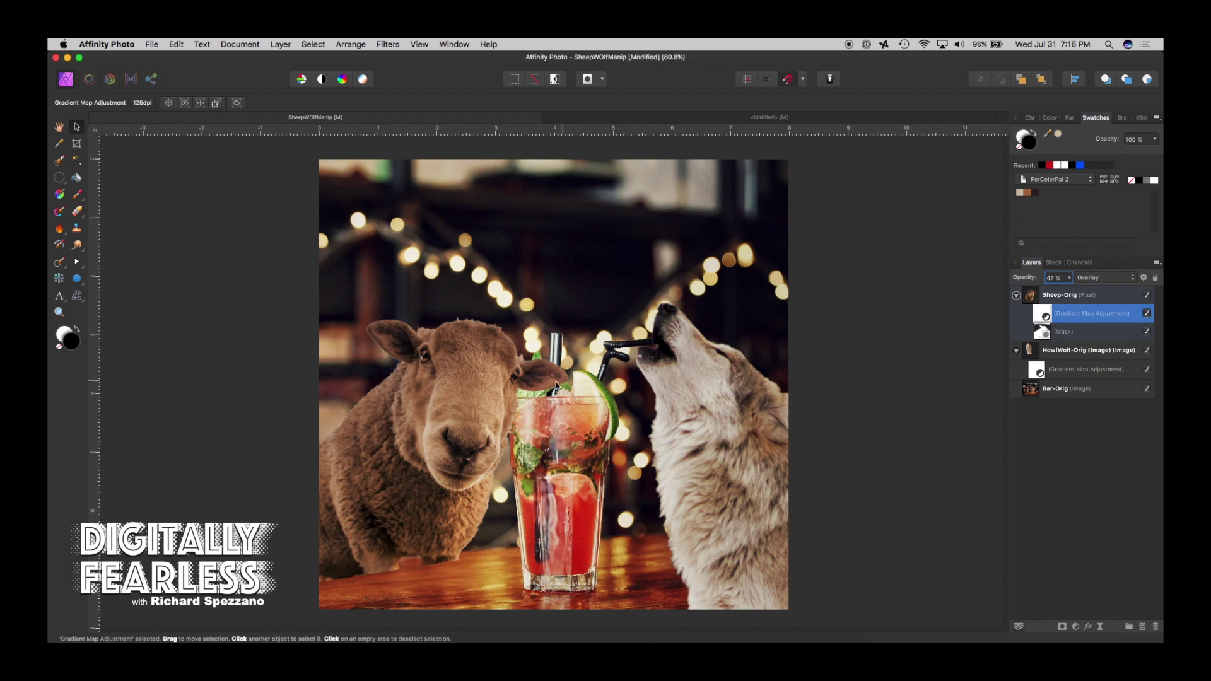
pyautogui.click(1147, 314)
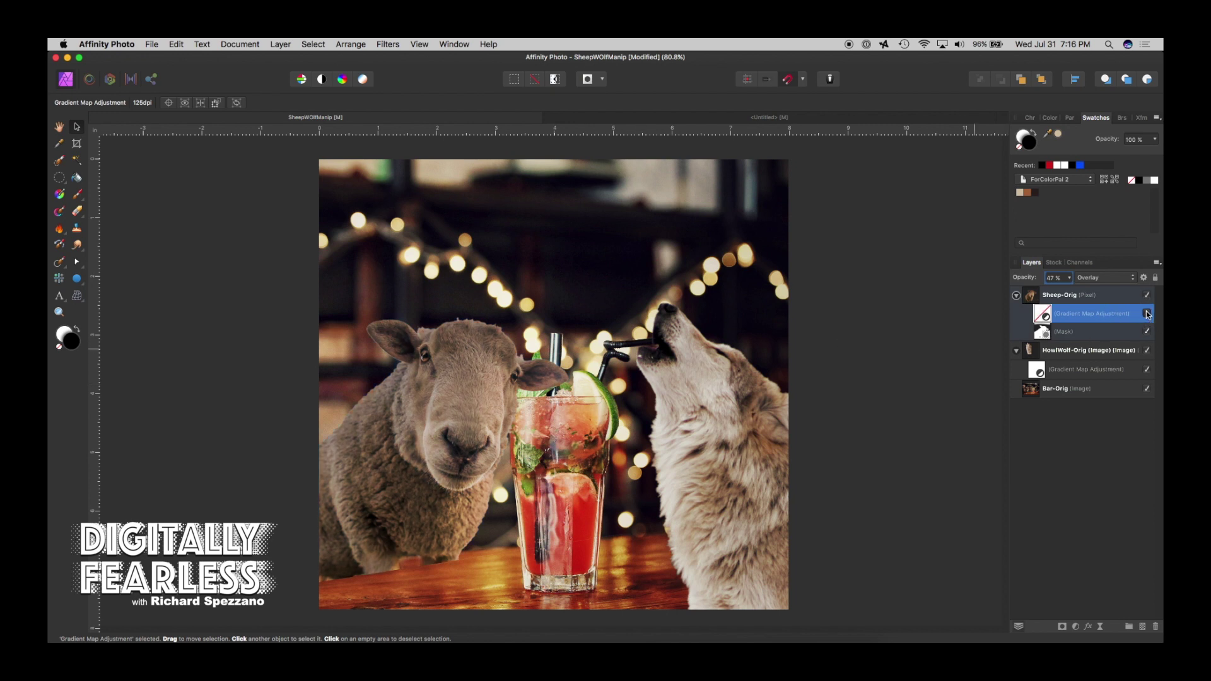
pyautogui.click(1147, 314)
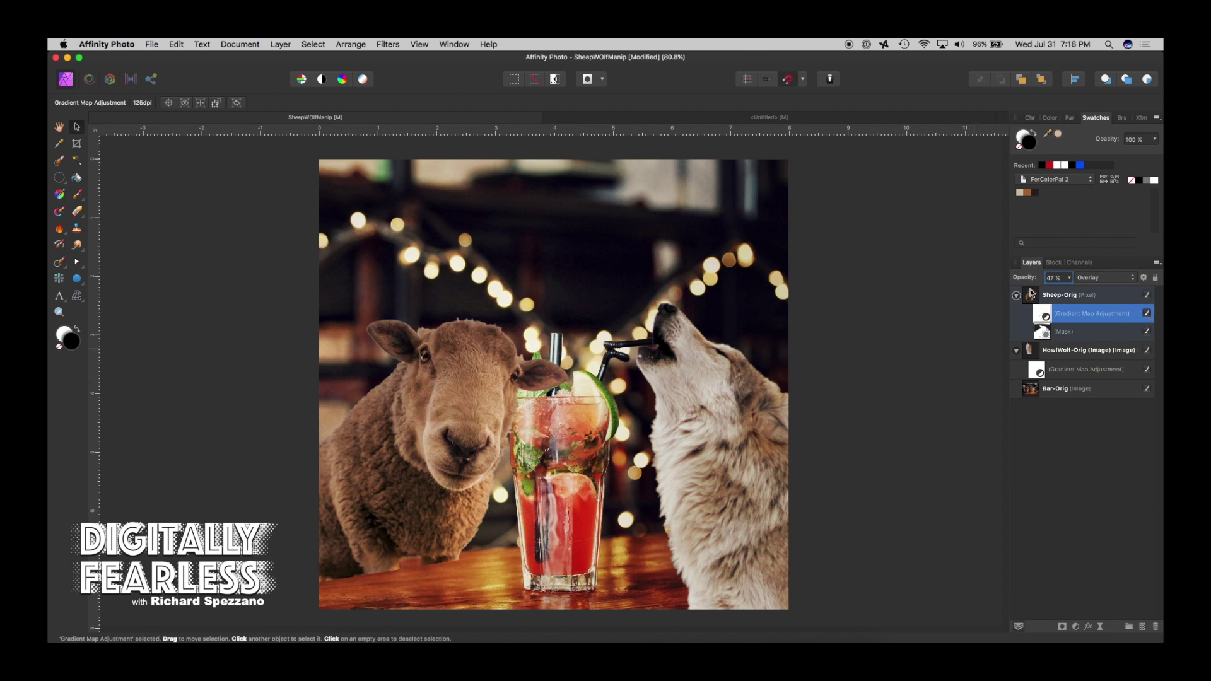
pyautogui.moveTo(1030, 282); pyautogui.dragTo(1017, 284)
# Step: Raise the opacity of the wolf's Gradient Map and deselect all layers
pyautogui.click(1035, 371)
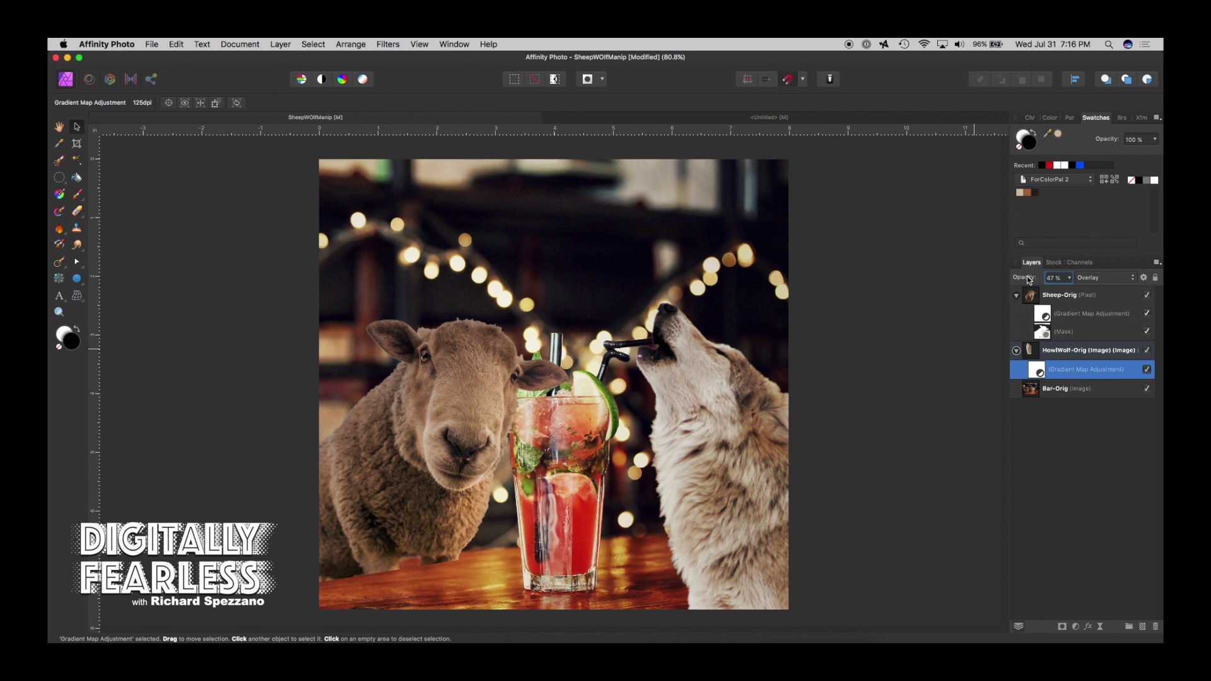
pyautogui.moveTo(1029, 280); pyautogui.dragTo(1057, 280)
pyautogui.press('super+d')
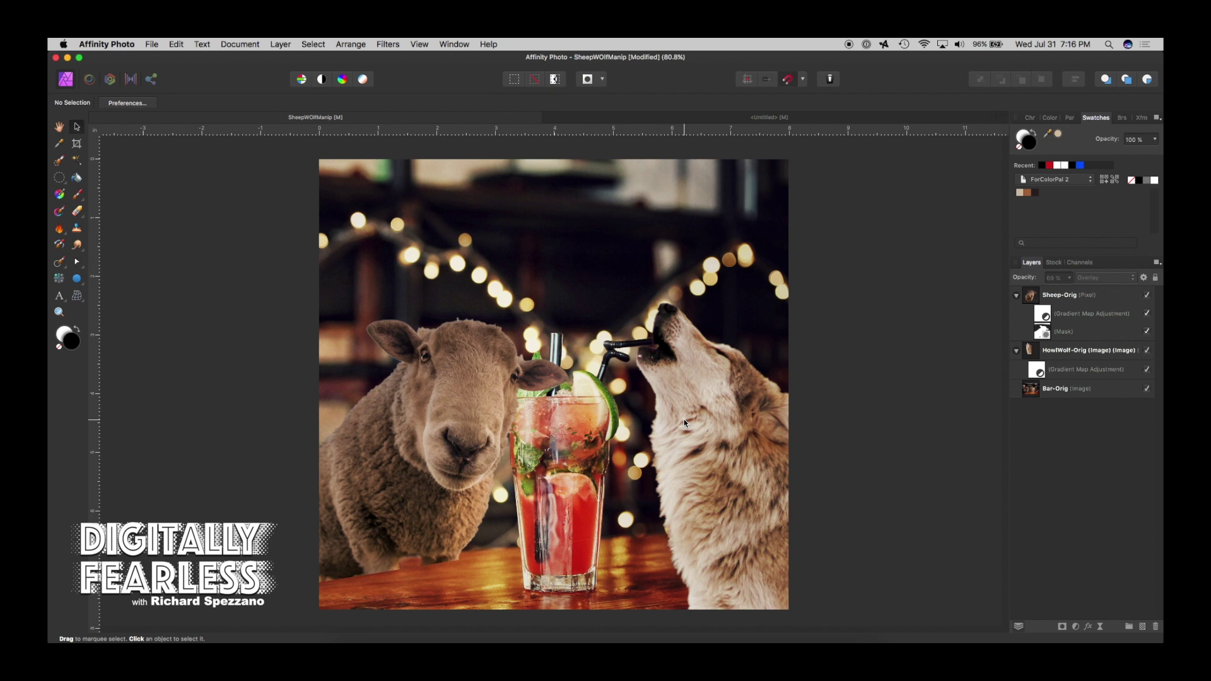
# Step: Scale the sheep down and shift it left and slightly up so its ear just reaches the rim of the glass
pyautogui.click(577, 328)
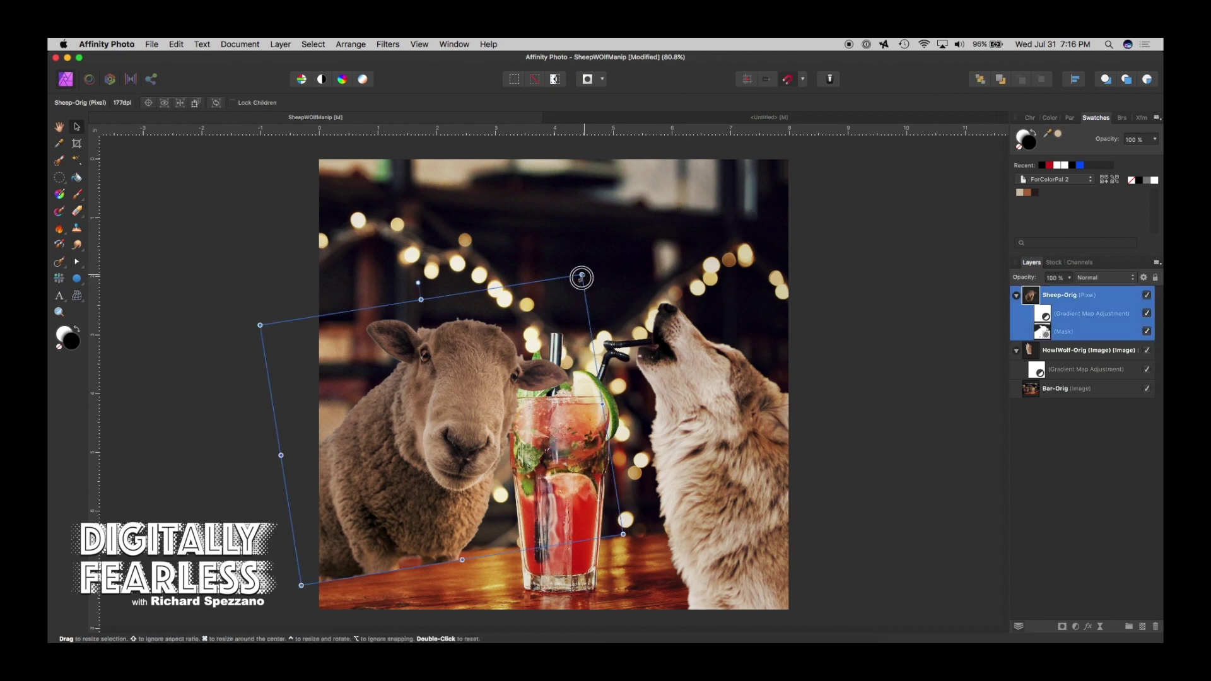
pyautogui.moveTo(578, 276); pyautogui.dragTo(556, 310)
pyautogui.moveTo(452, 391); pyautogui.dragTo(458, 396)
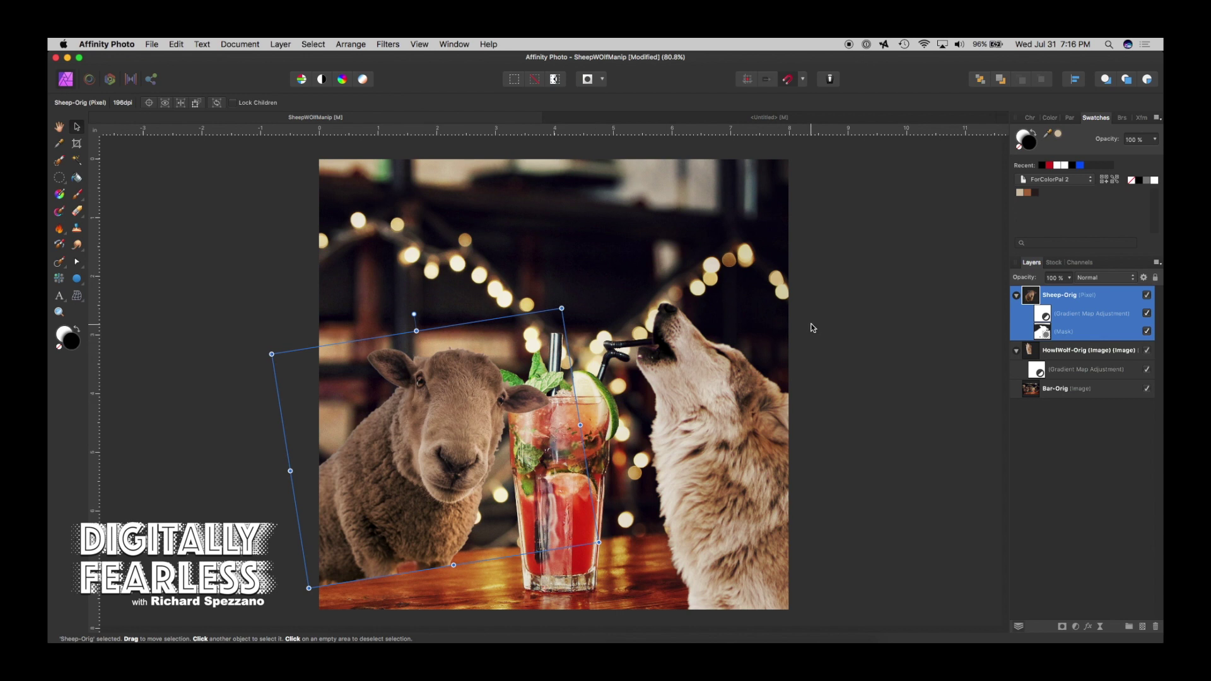
pyautogui.hotkey('shift', 'Left')
pyautogui.hotkey('shift', 'Left')
pyautogui.hotkey('shift', 'Left')
pyautogui.hotkey('shift', 'Up')
pyautogui.click(1071, 279)
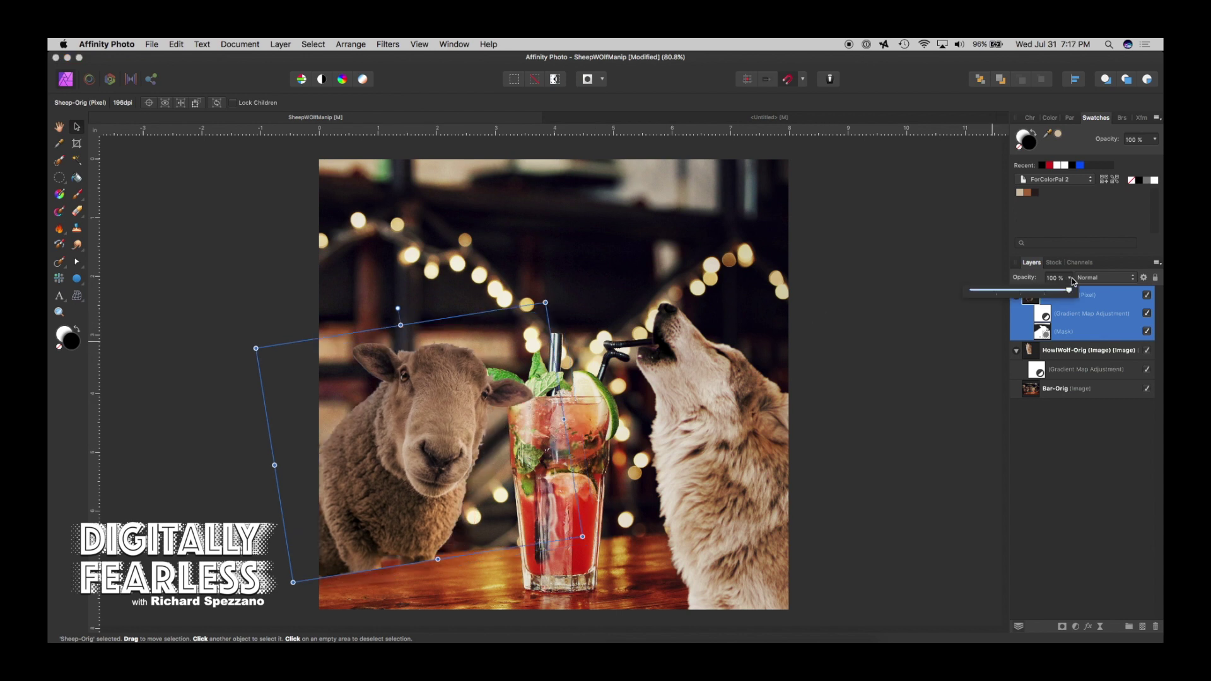
pyautogui.moveTo(1014, 279); pyautogui.dragTo(1044, 287)
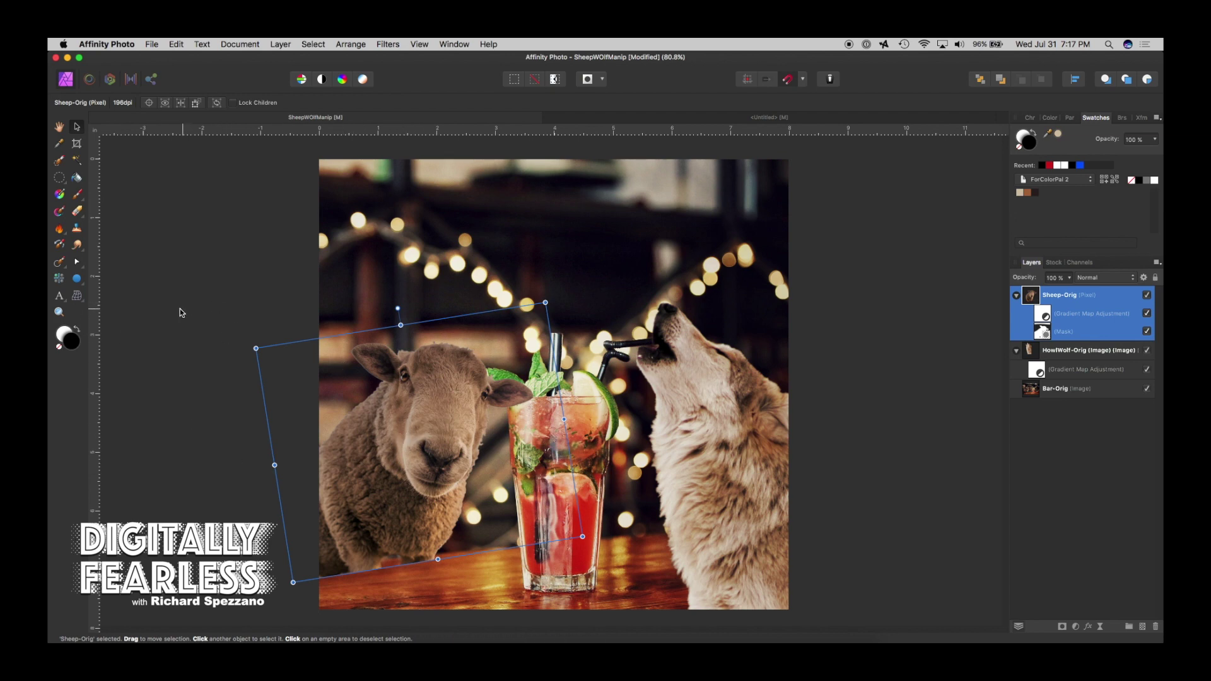
# Step: Paint on the sheep's mask with a soft 35.6 px brush to hide its uneven lower edge along the tabletop
pyautogui.press('z')
pyautogui.click(319, 585)
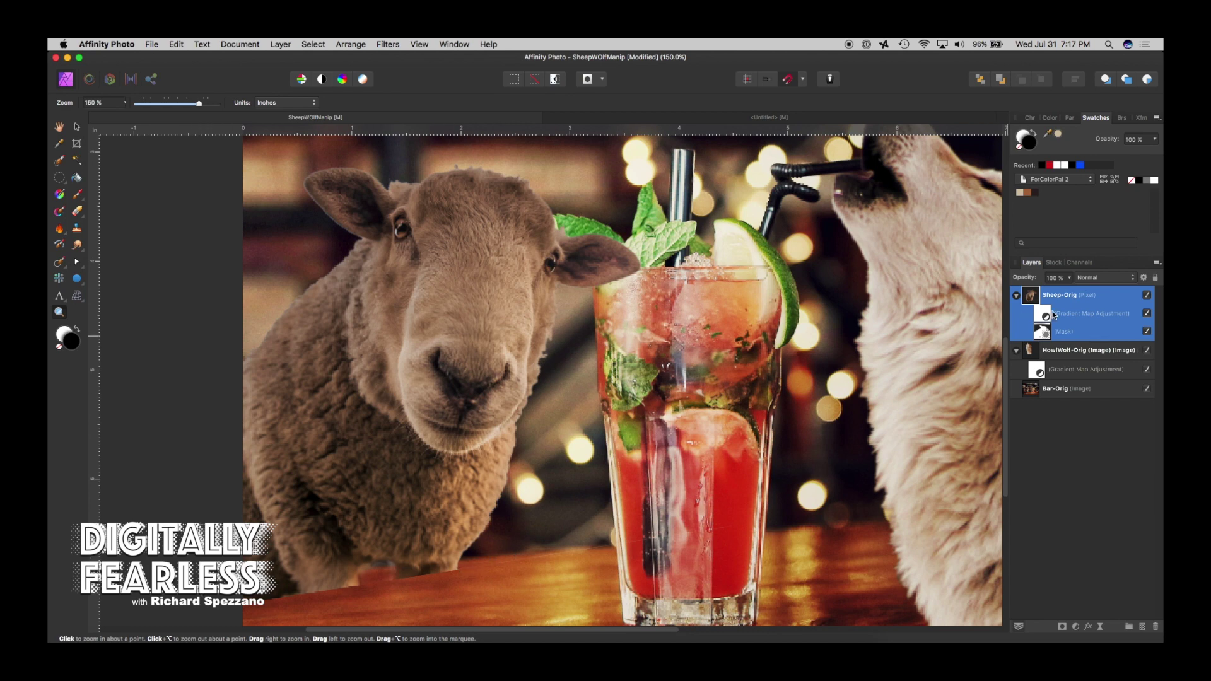
pyautogui.click(1044, 334)
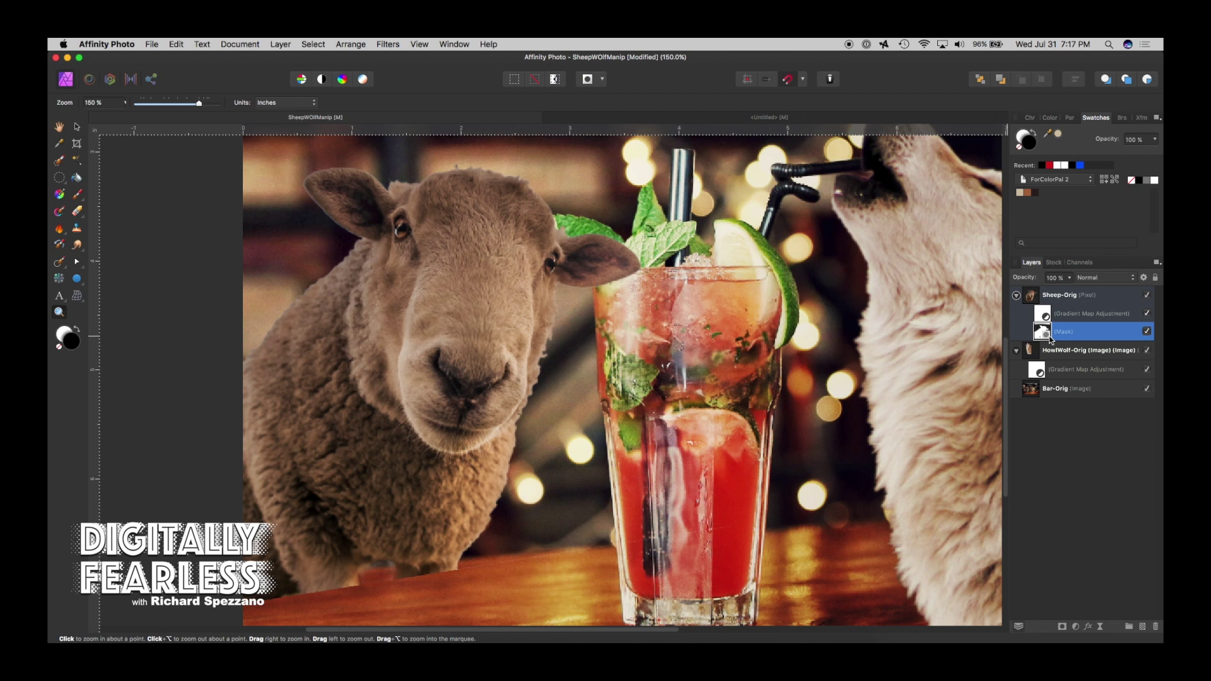
pyautogui.click(76, 195)
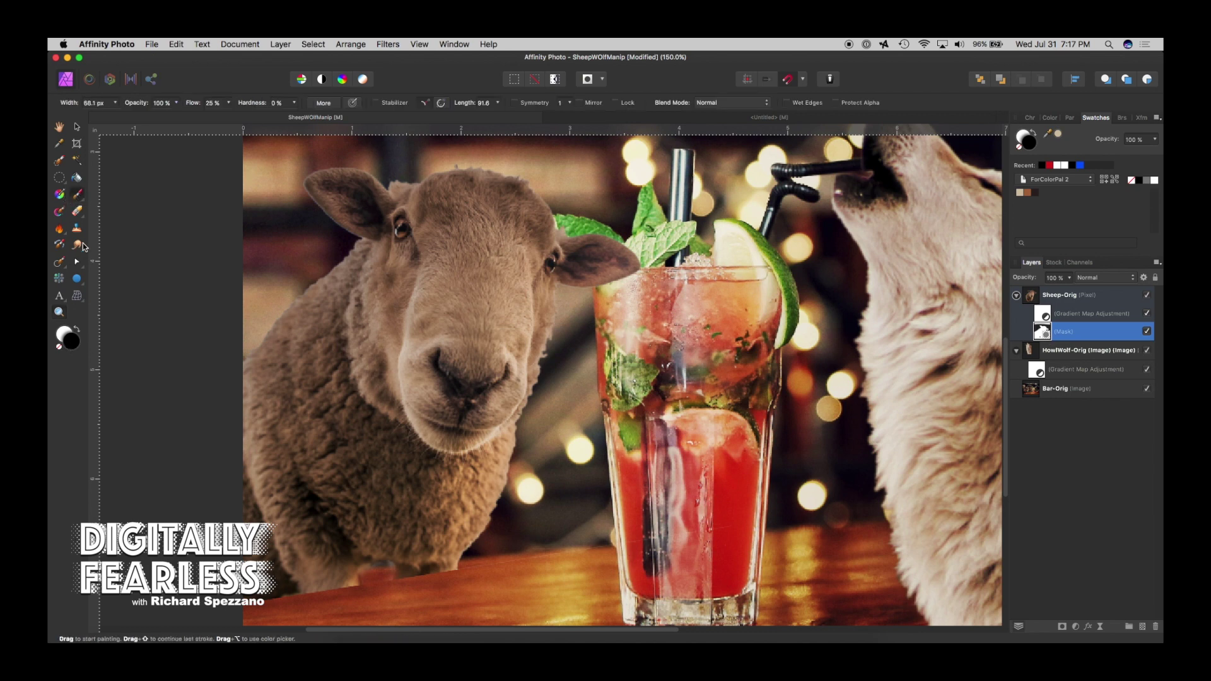
pyautogui.moveTo(455, 570)
pyautogui.mouseDown()
pyautogui.moveTo(399, 579)
pyautogui.moveTo(458, 577)
pyautogui.moveTo(396, 576)
pyautogui.moveTo(470, 570)
pyautogui.moveTo(394, 580)
pyautogui.moveTo(443, 570)
pyautogui.mouseUp()
pyautogui.press('[')
pyautogui.press('[')
pyautogui.press('[')
pyautogui.press('[')
pyautogui.press('[')
pyautogui.moveTo(373, 582)
pyautogui.mouseDown()
pyautogui.moveTo(253, 596)
pyautogui.moveTo(374, 583)
pyautogui.moveTo(268, 591)
pyautogui.moveTo(251, 599)
pyautogui.moveTo(304, 599)
pyautogui.moveTo(249, 605)
pyautogui.moveTo(362, 578)
pyautogui.moveTo(259, 576)
pyautogui.mouseUp()
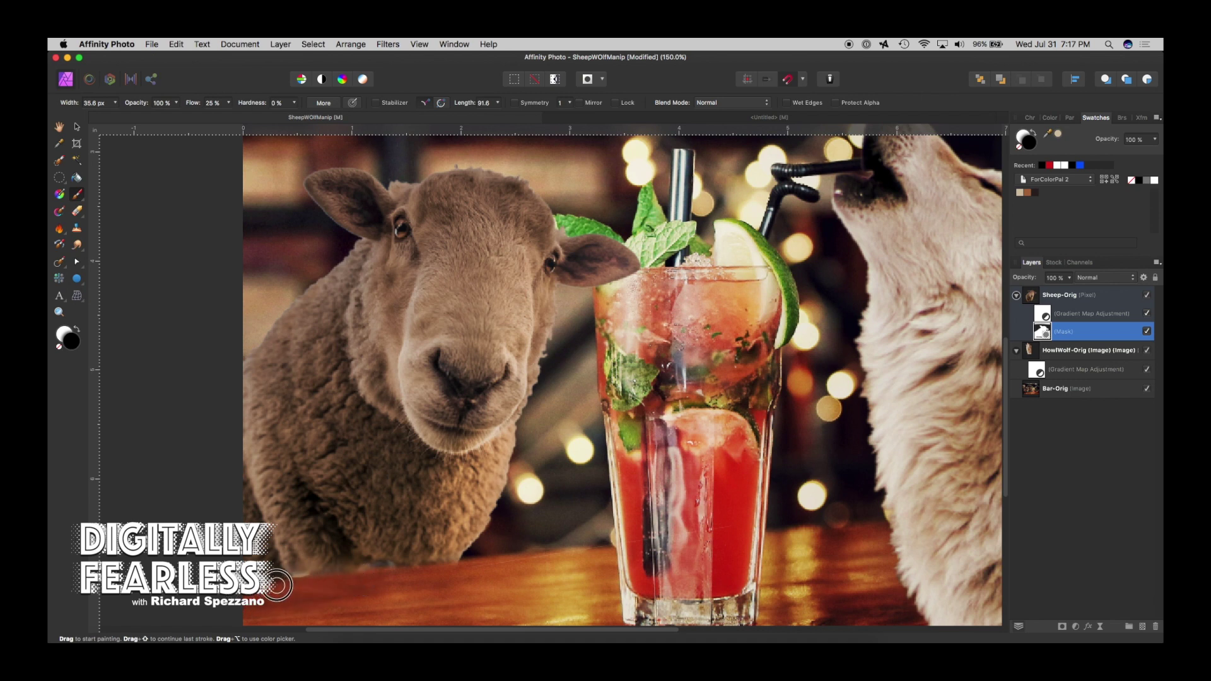
pyautogui.doubleClick(59, 128)
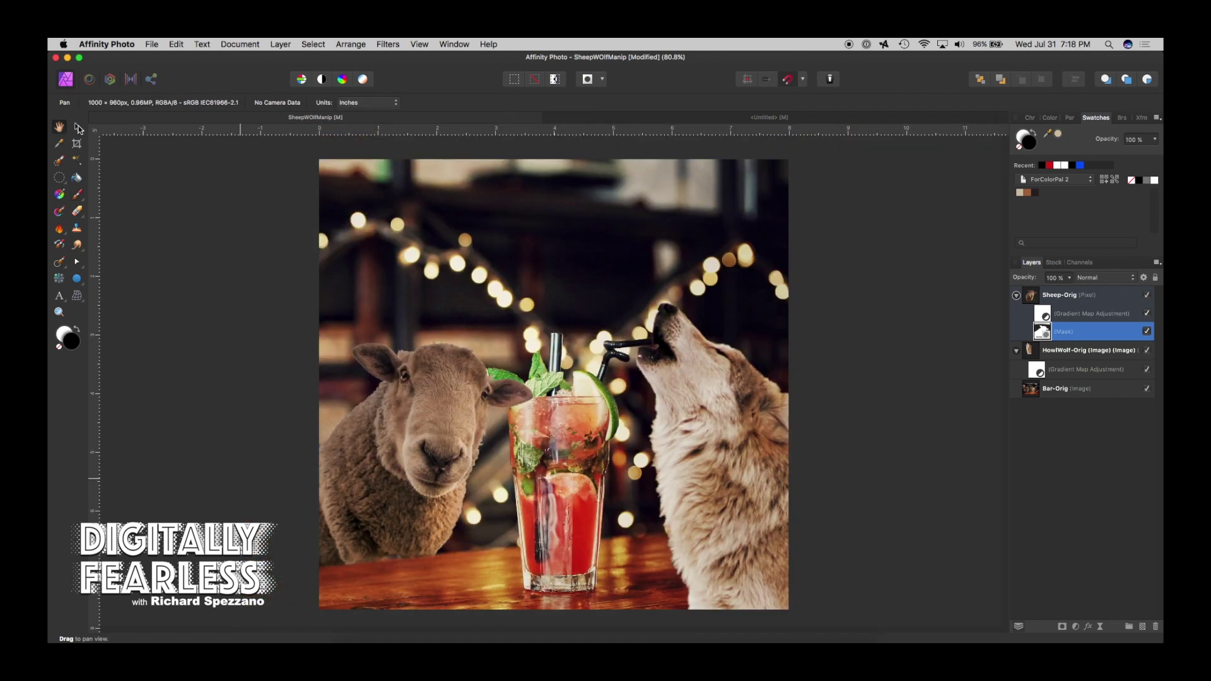
# Step: Move the wolf down slightly so the horizontal straw lines up with the top of its muzzle
pyautogui.click(77, 128)
pyautogui.click(177, 260)
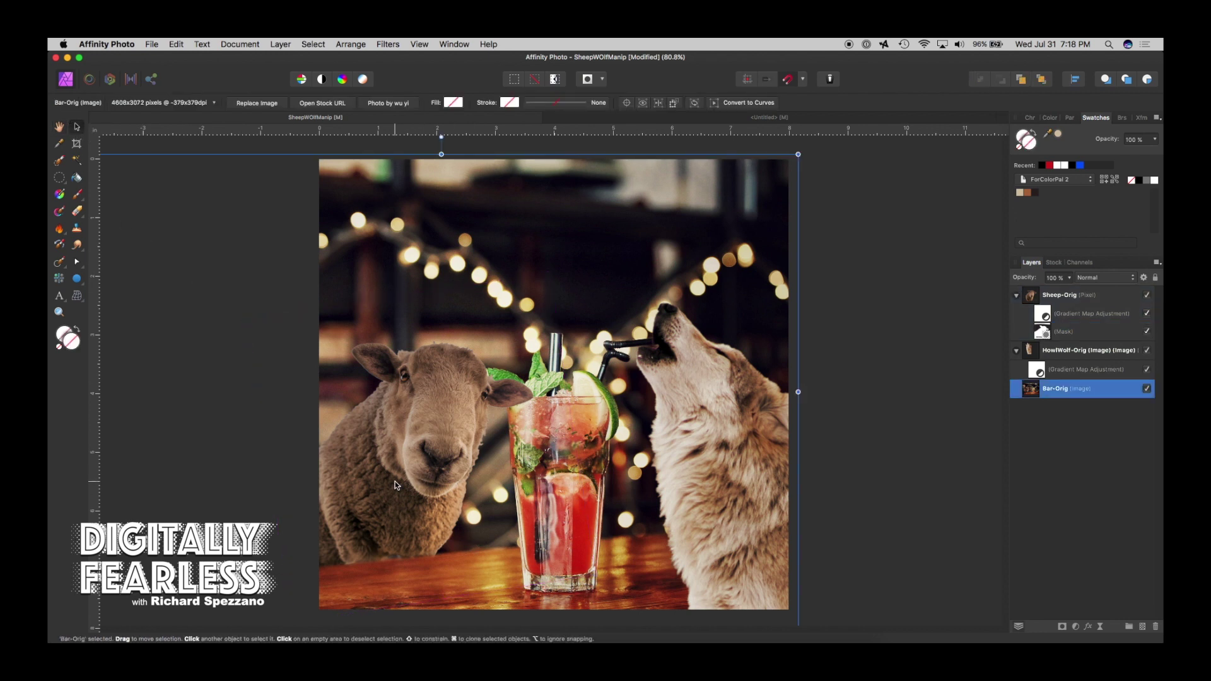
pyautogui.click(713, 377)
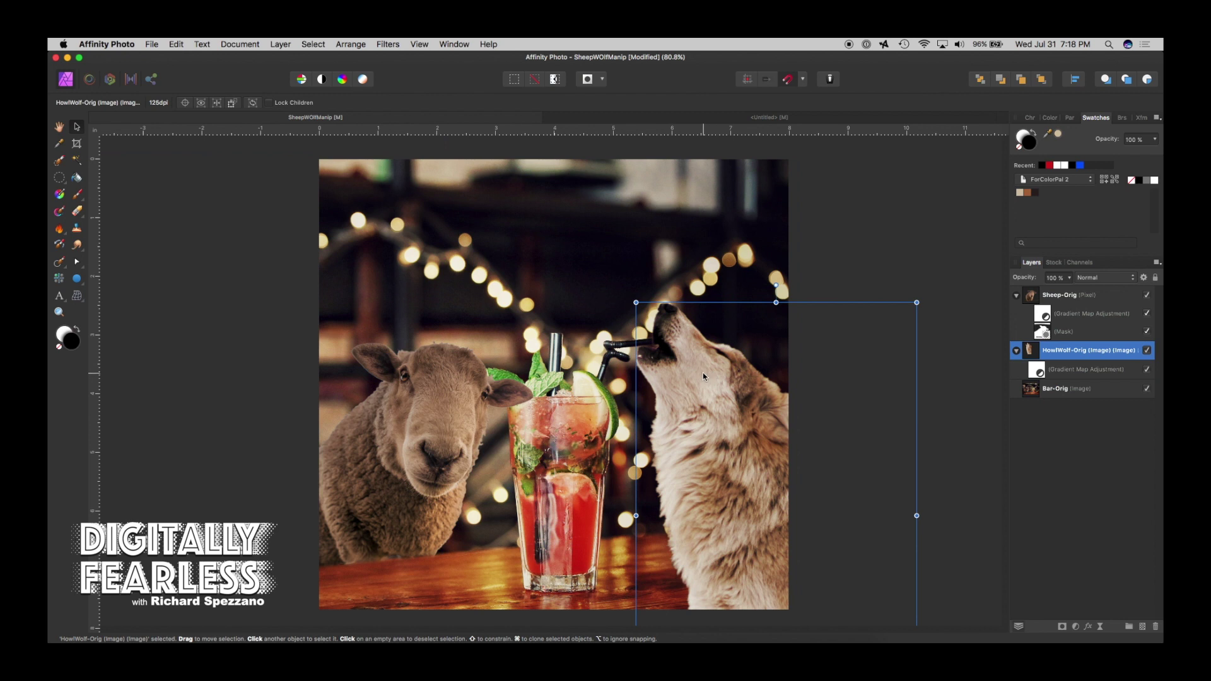
pyautogui.moveTo(704, 377)
pyautogui.mouseDown()
pyautogui.moveTo(705, 391)
pyautogui.moveTo(687, 335)
pyautogui.moveTo(687, 404)
pyautogui.moveTo(704, 400)
pyautogui.mouseUp()
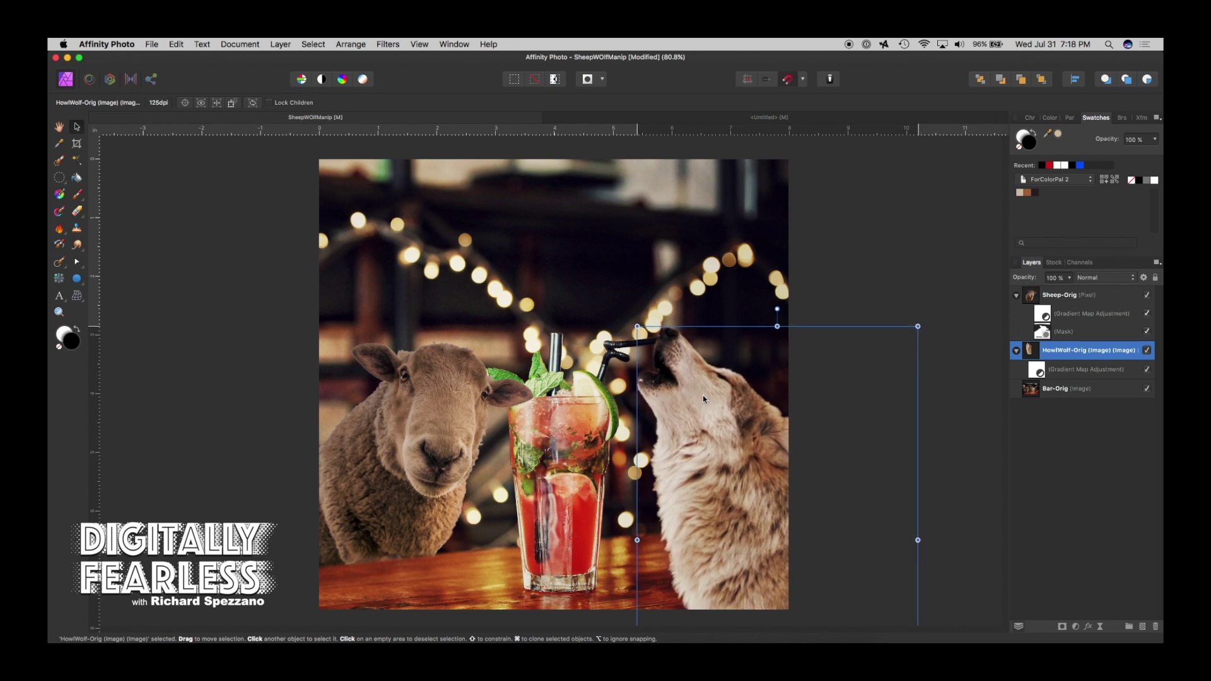
pyautogui.click(610, 357)
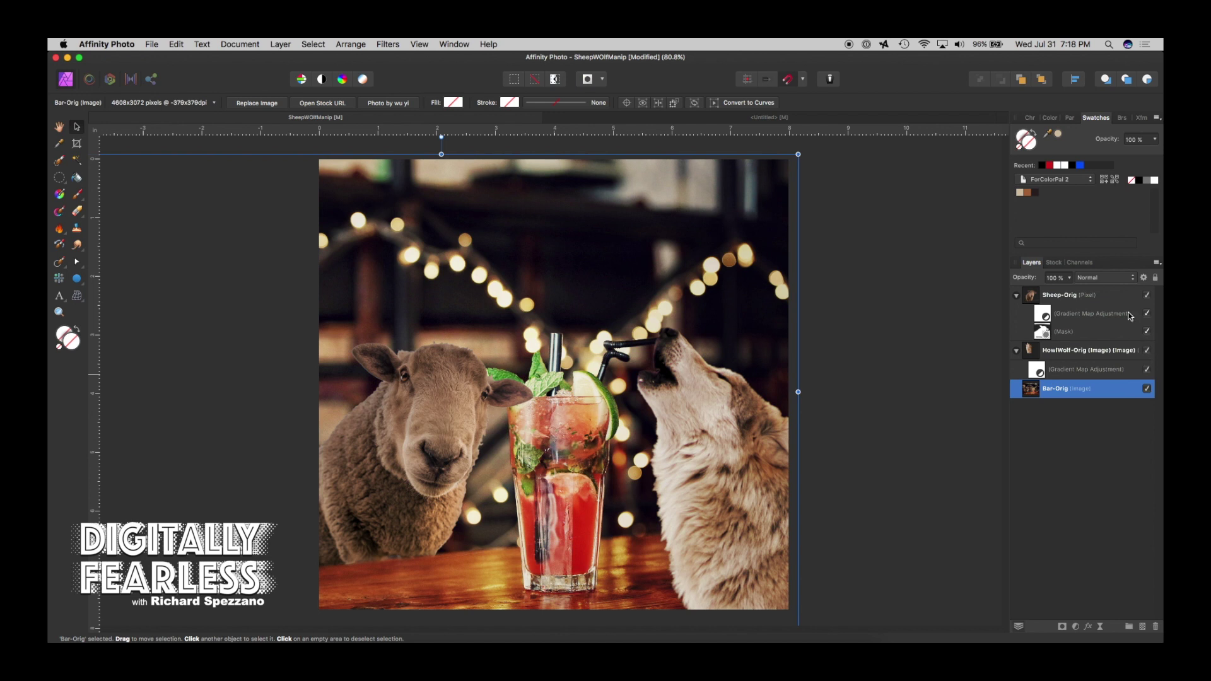
# Step: Hide the wolf layer, then rasterise the Bar-Orig image and trim it to the canvas
pyautogui.click(1148, 351)
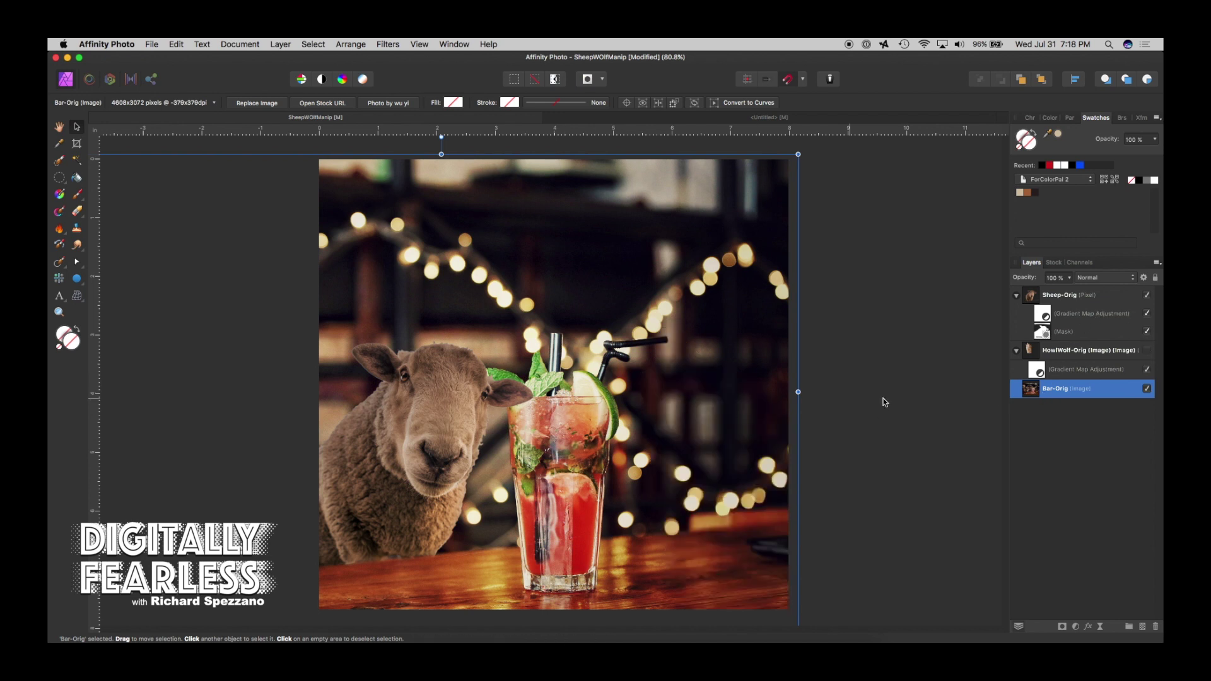
pyautogui.rightClick(1040, 394)
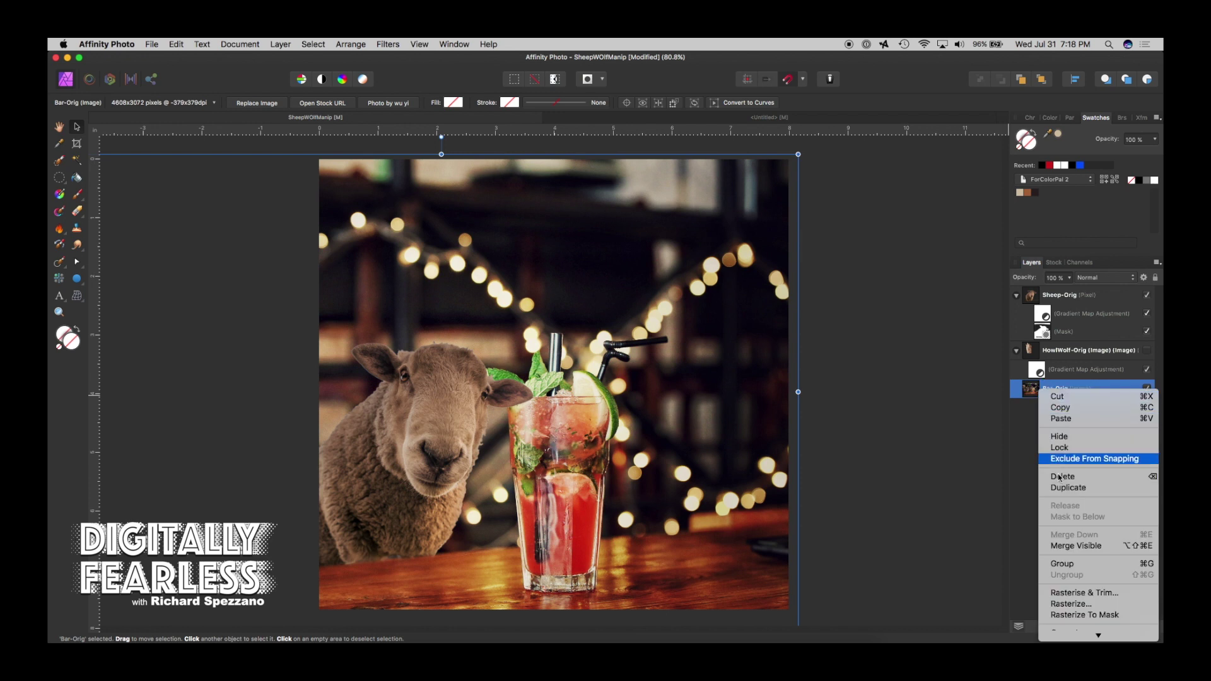
pyautogui.click(1076, 605)
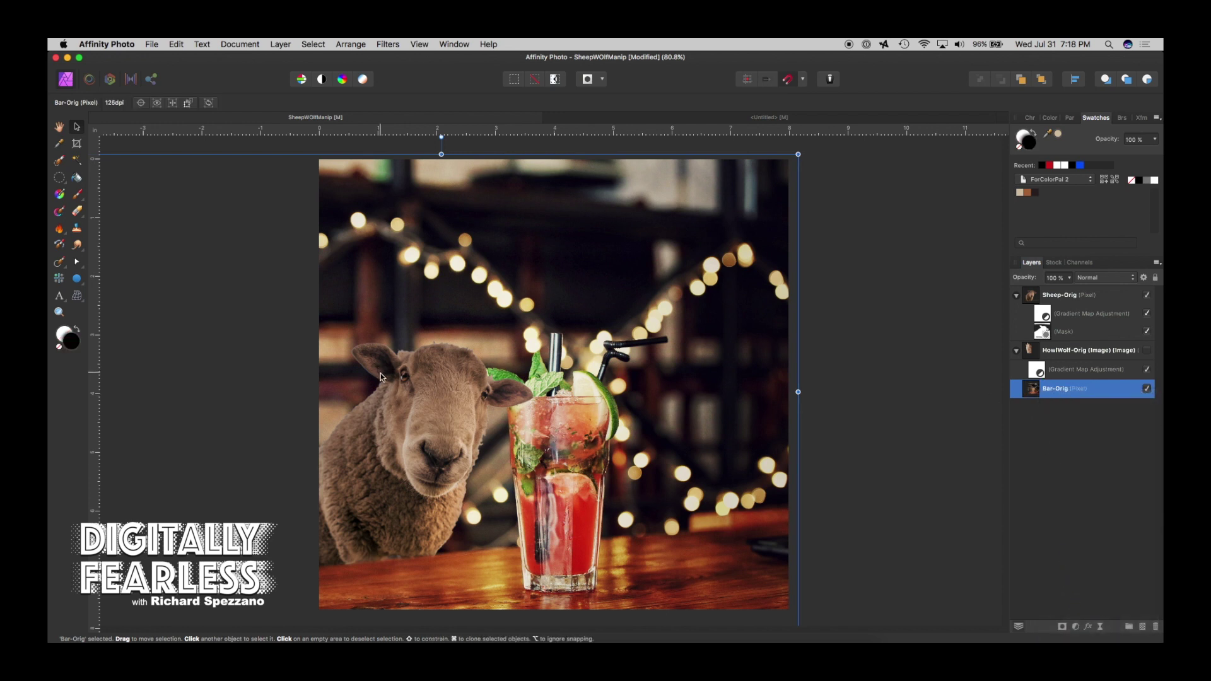
pyautogui.rightClick(1037, 395)
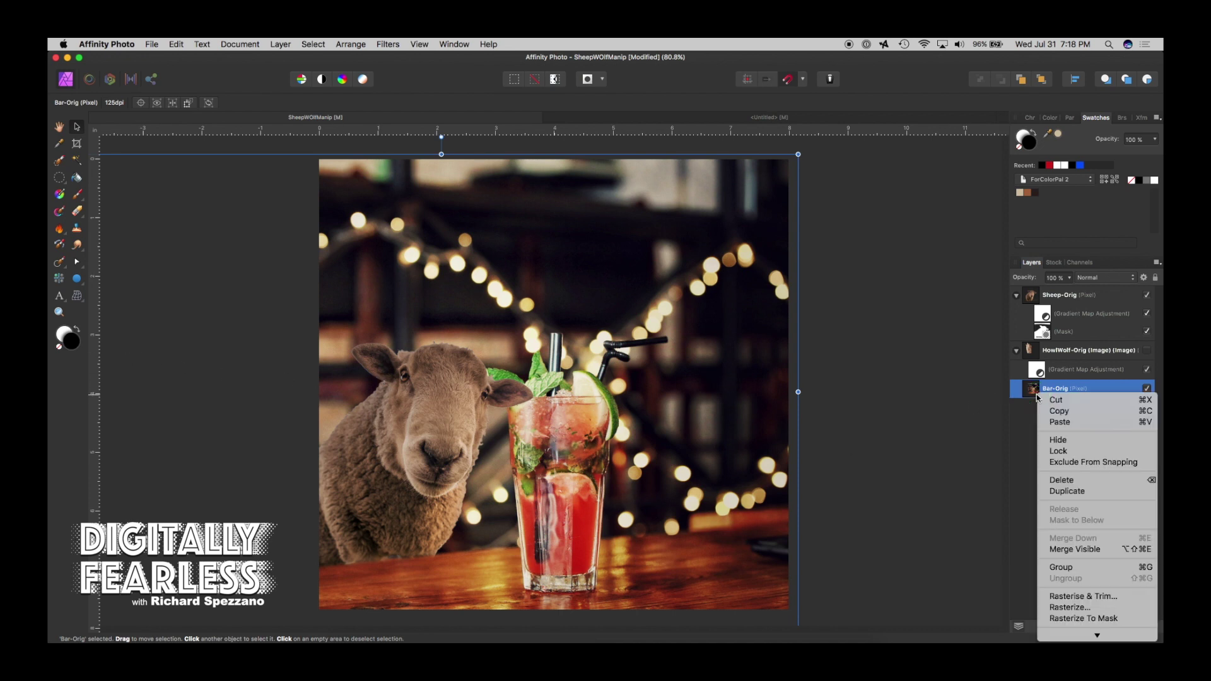
pyautogui.click(1069, 597)
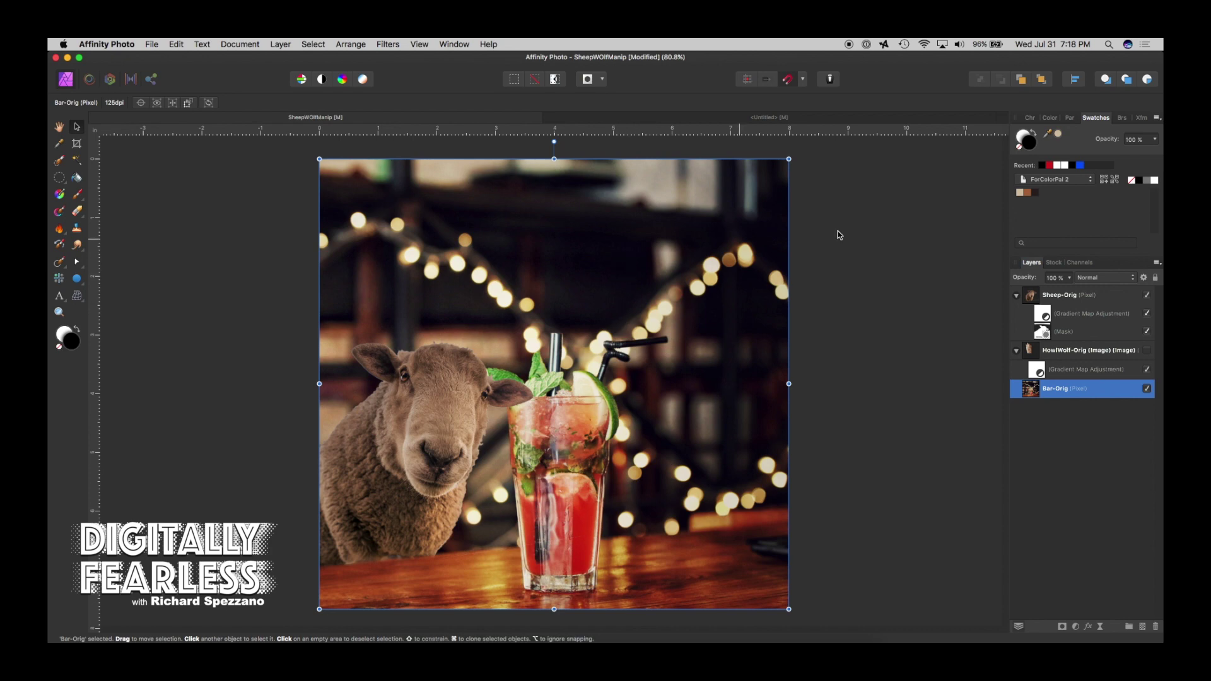
# Step: Begin a Pen tool path along the upper edge of the black straw's horizontal section, from its bend to its tip
pyautogui.press('z')
pyautogui.click(632, 343)
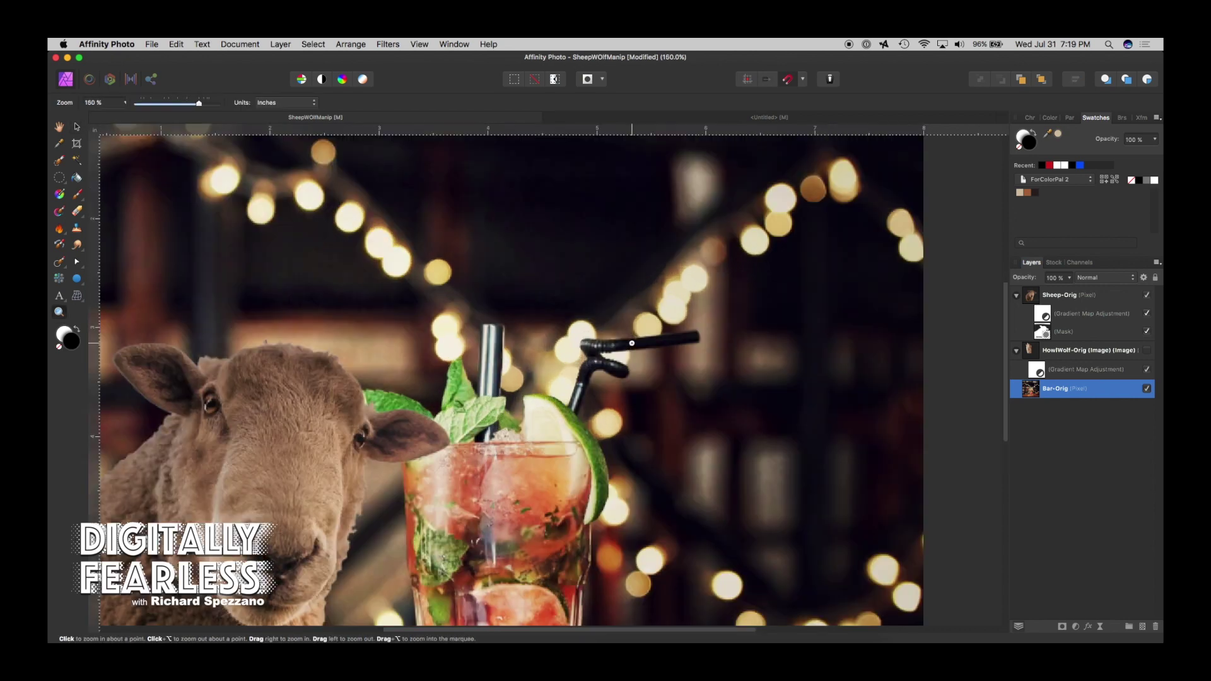
pyautogui.click(631, 343)
pyautogui.click(76, 262)
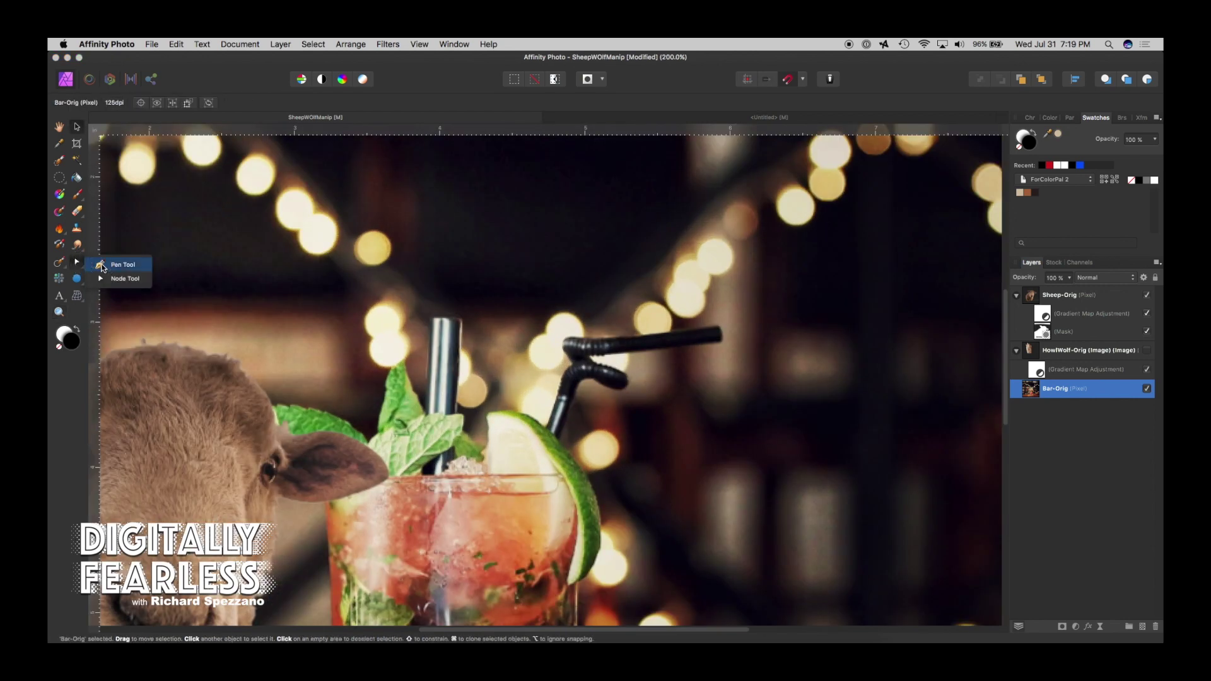
pyautogui.click(108, 264)
pyautogui.click(571, 339)
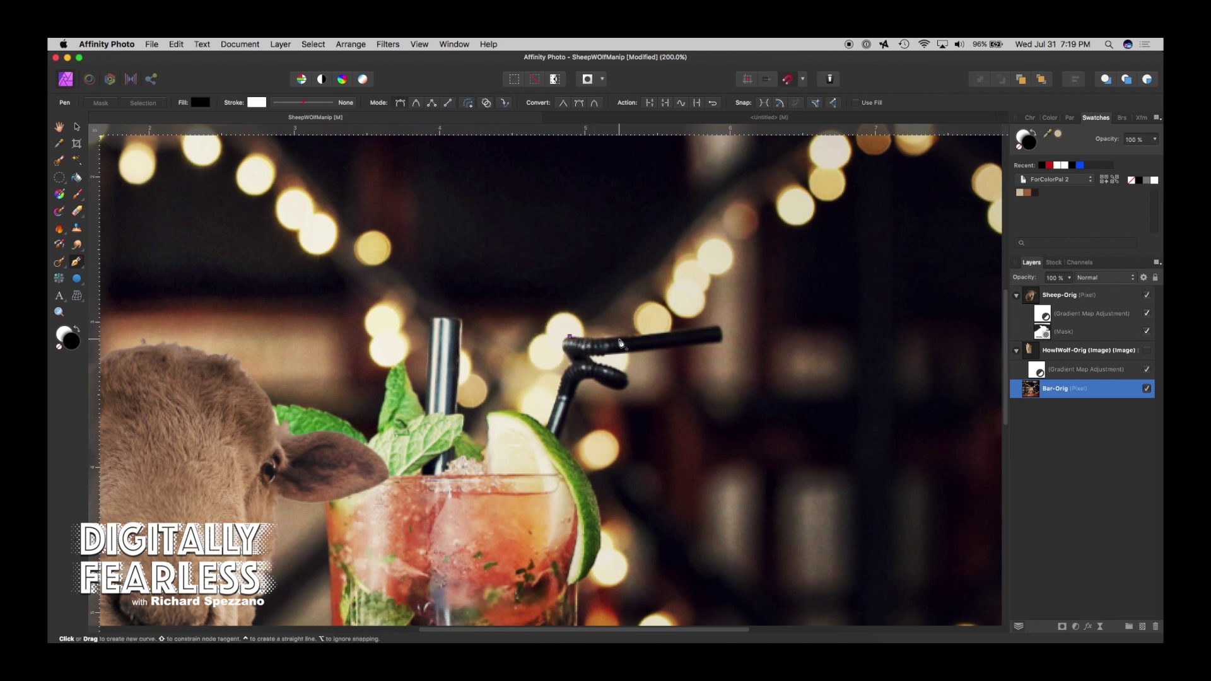
pyautogui.click(618, 340)
pyautogui.click(642, 336)
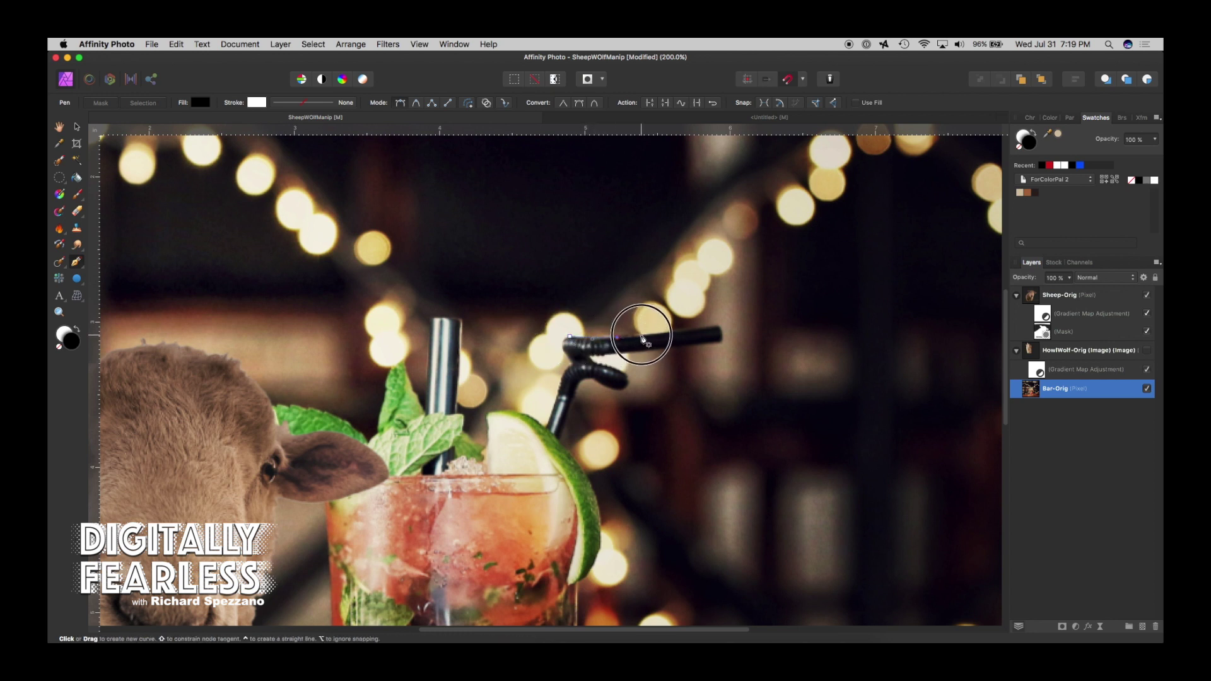
pyautogui.click(721, 330)
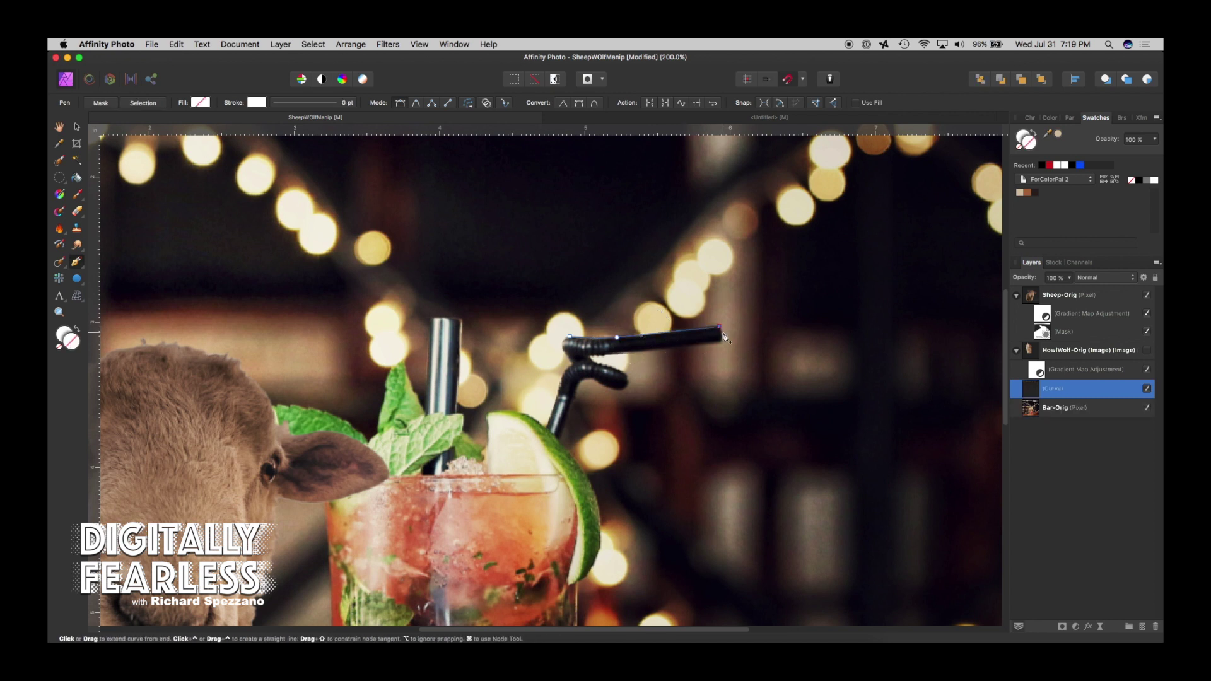
# Step: Continue the path around the straw's tip and back along its underside, enclosing the horizontal section up to the bend
pyautogui.click(725, 335)
pyautogui.click(724, 337)
pyautogui.click(722, 341)
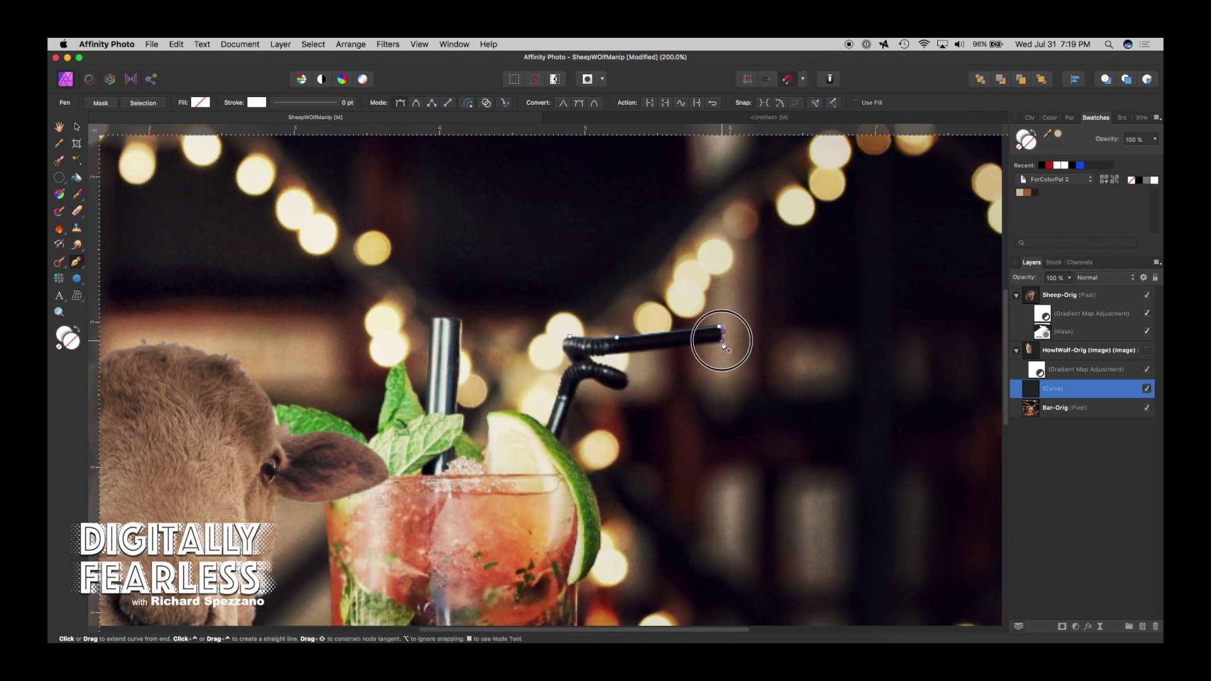
pyautogui.click(650, 351)
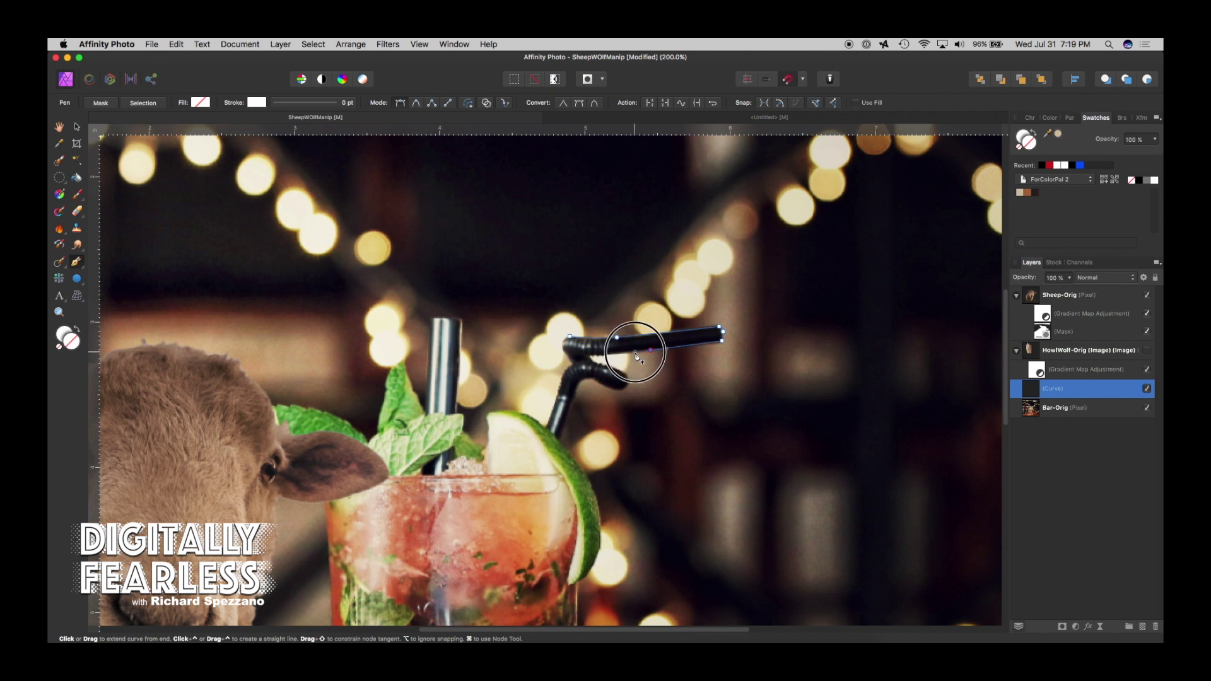
pyautogui.click(604, 356)
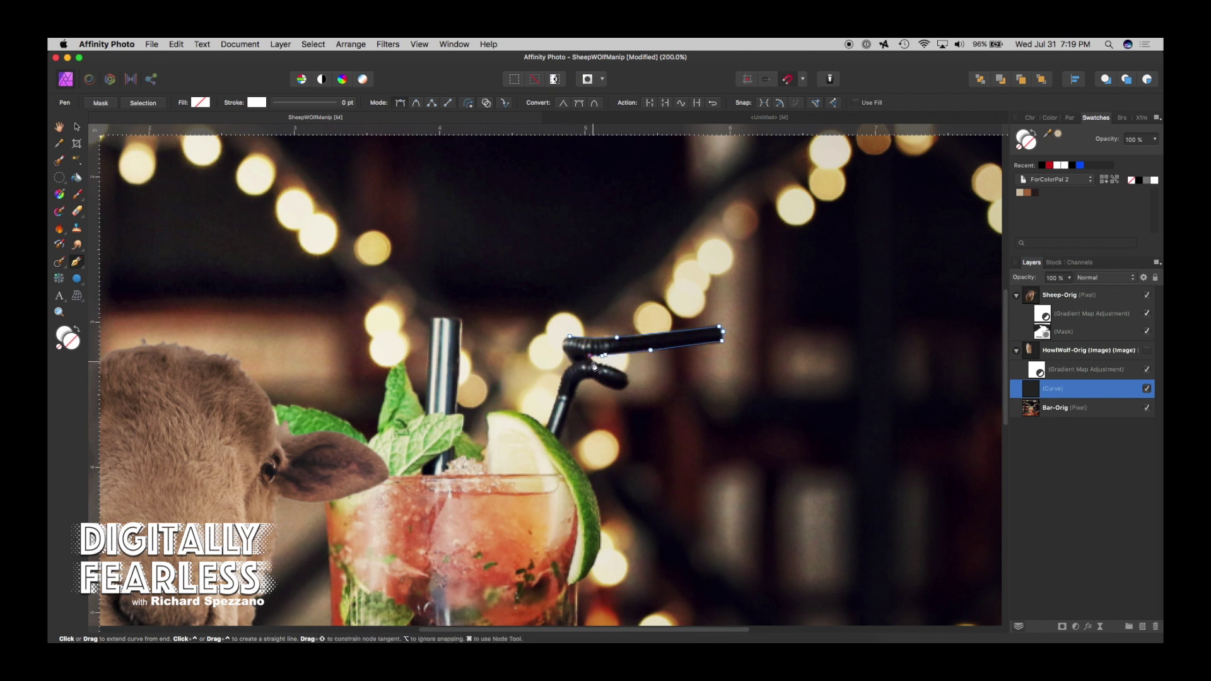
pyautogui.click(591, 358)
pyautogui.click(564, 348)
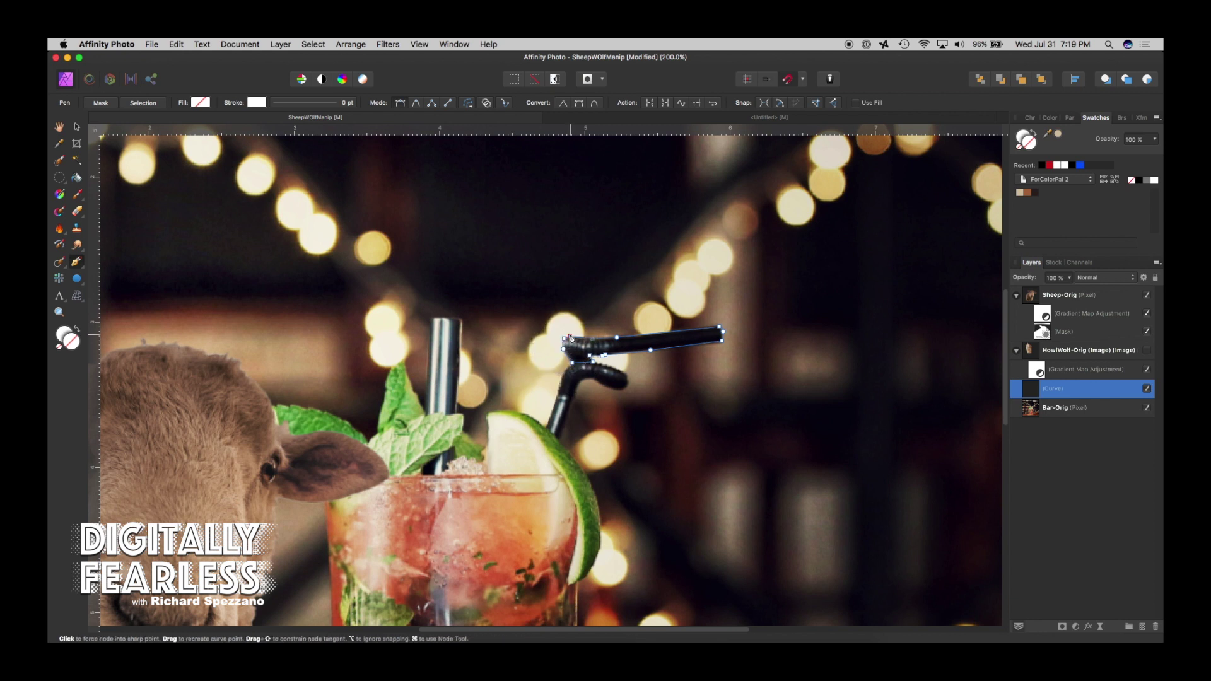
# Step: Convert the straw path into a selection, copy that part of Bar-Orig onto its own layer, and deselect
pyautogui.click(145, 103)
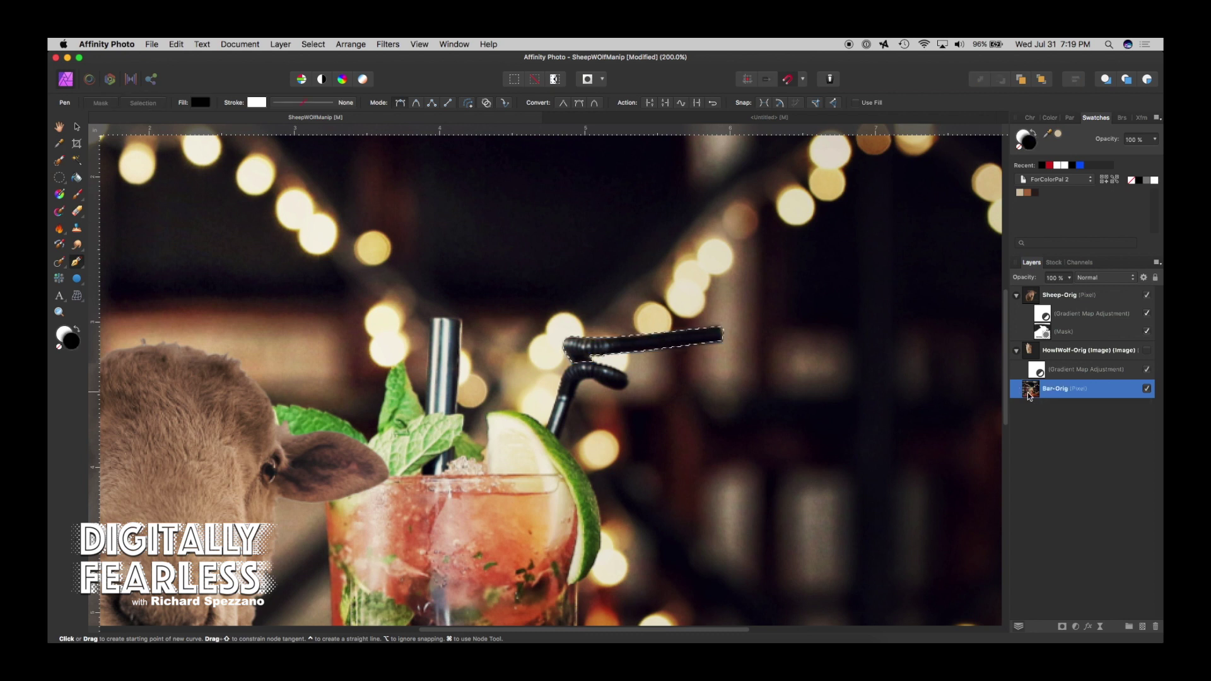
pyautogui.press('super+j')
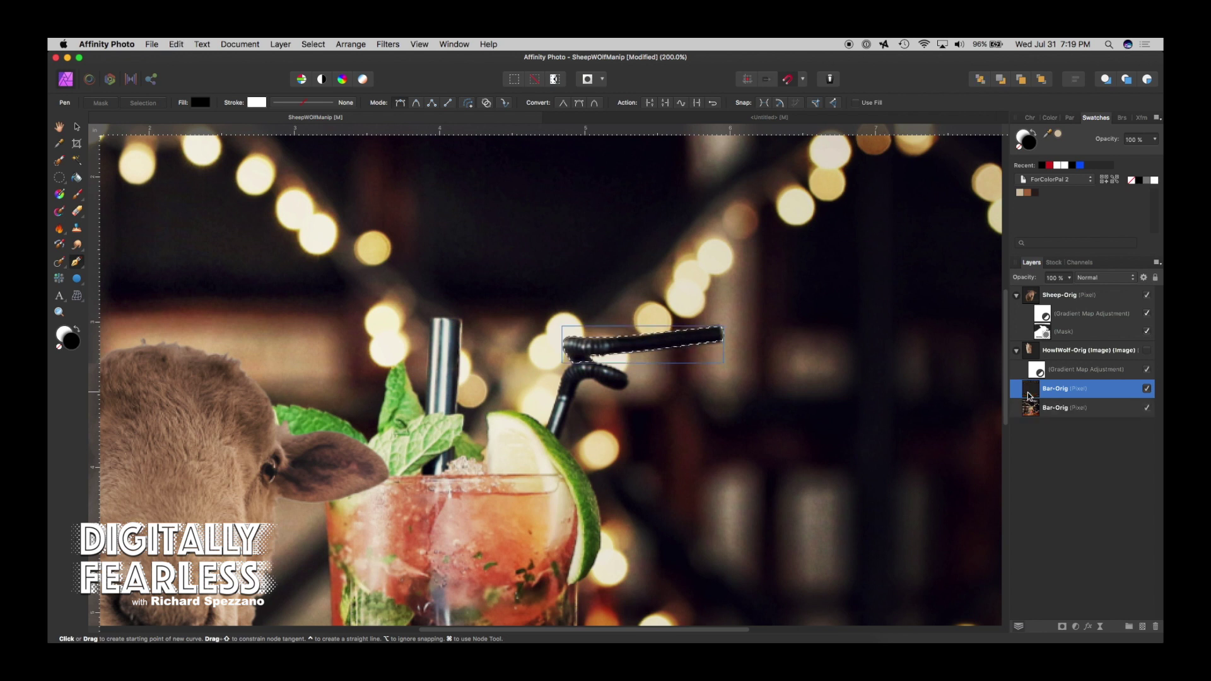
pyautogui.press('super+d')
# Step: Place the straw copy directly above the HowlWolf-Orig layer and show the wolf again
pyautogui.moveTo(1029, 392); pyautogui.dragTo(1018, 346)
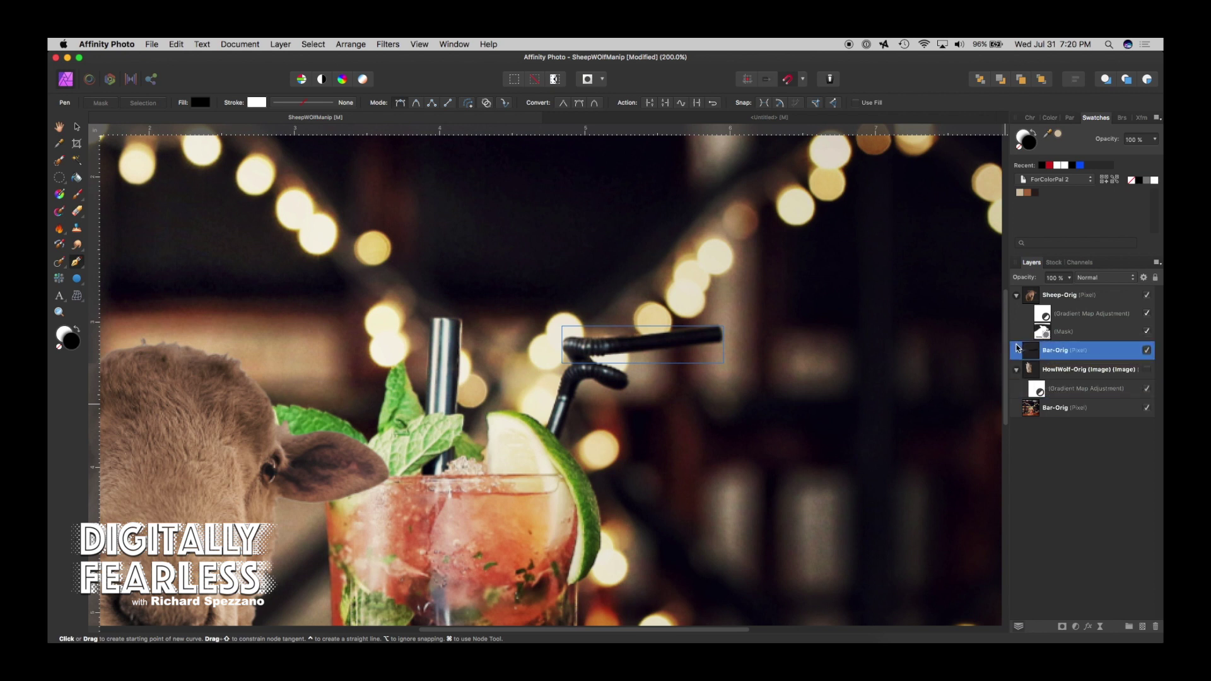
pyautogui.click(1148, 370)
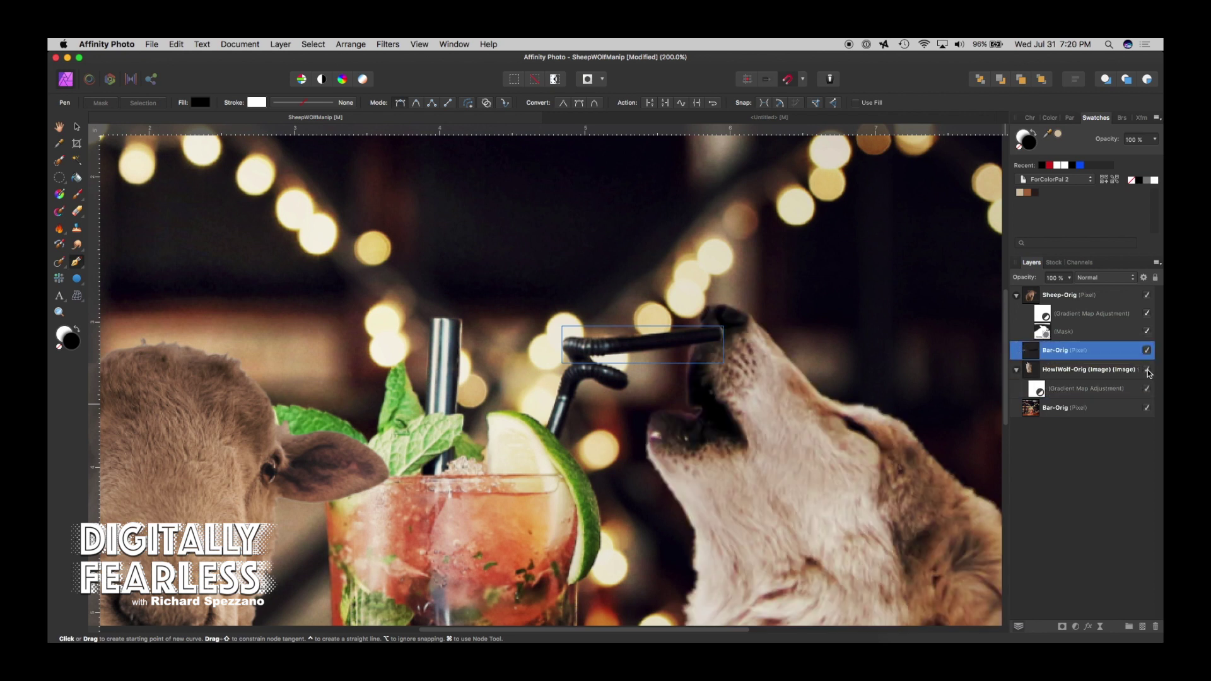
pyautogui.click(79, 128)
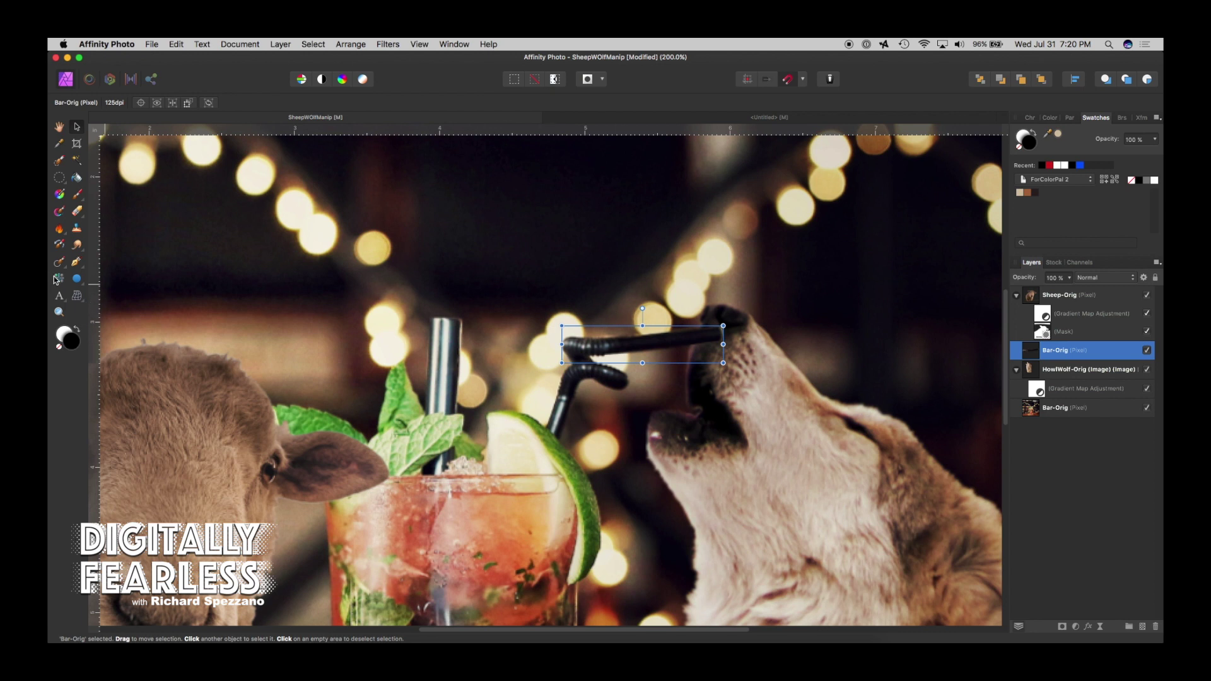
# Step: Mesh-warp the straw copy, adding a division near the bend and curving its free end down into the wolf's mouth
pyautogui.click(79, 299)
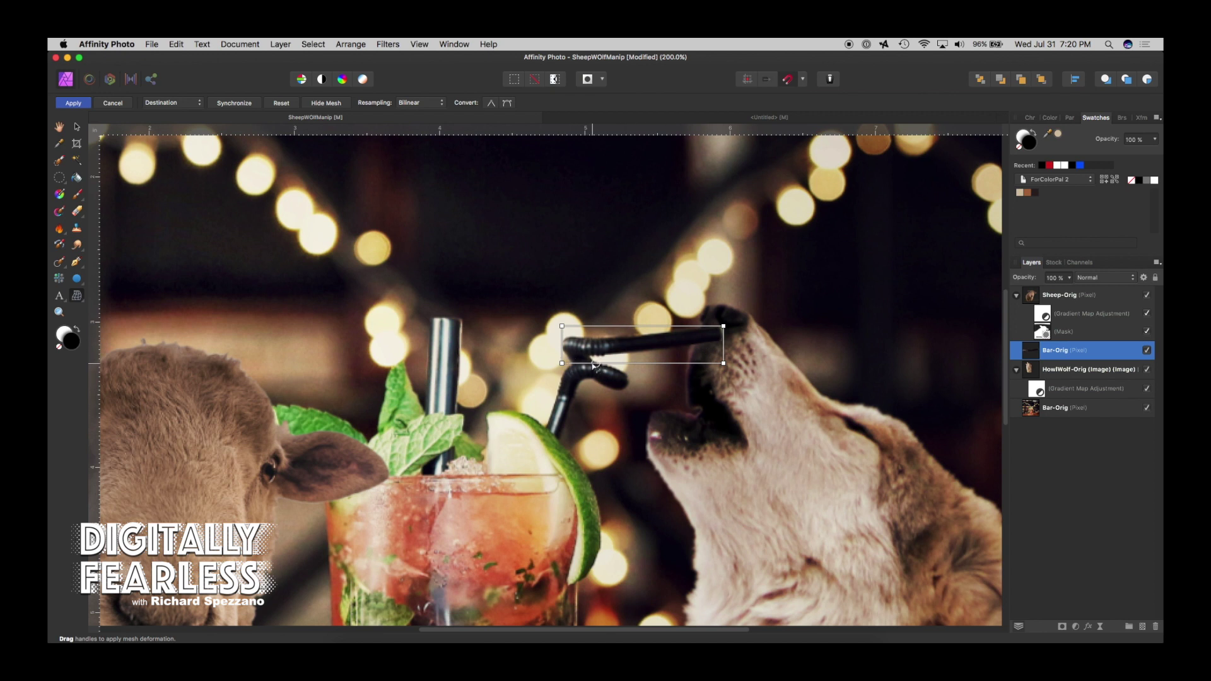
pyautogui.doubleClick(590, 363)
pyautogui.moveTo(723, 363); pyautogui.dragTo(709, 420)
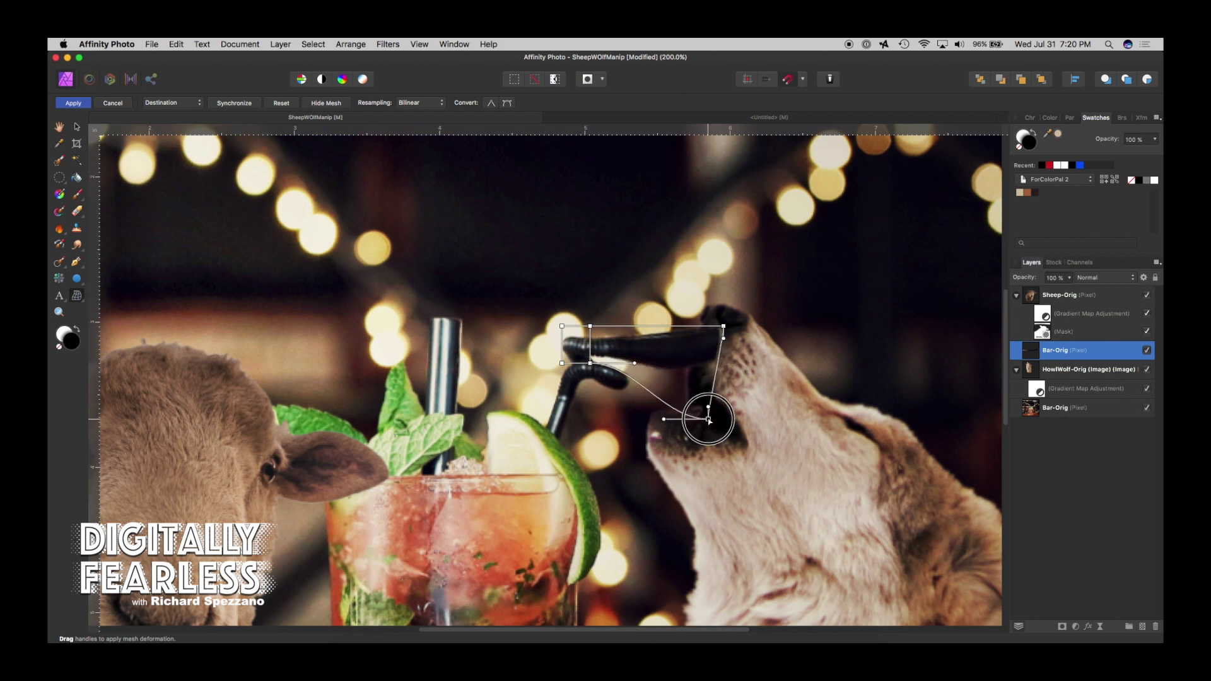
pyautogui.moveTo(723, 327); pyautogui.dragTo(693, 351)
pyautogui.click(708, 410)
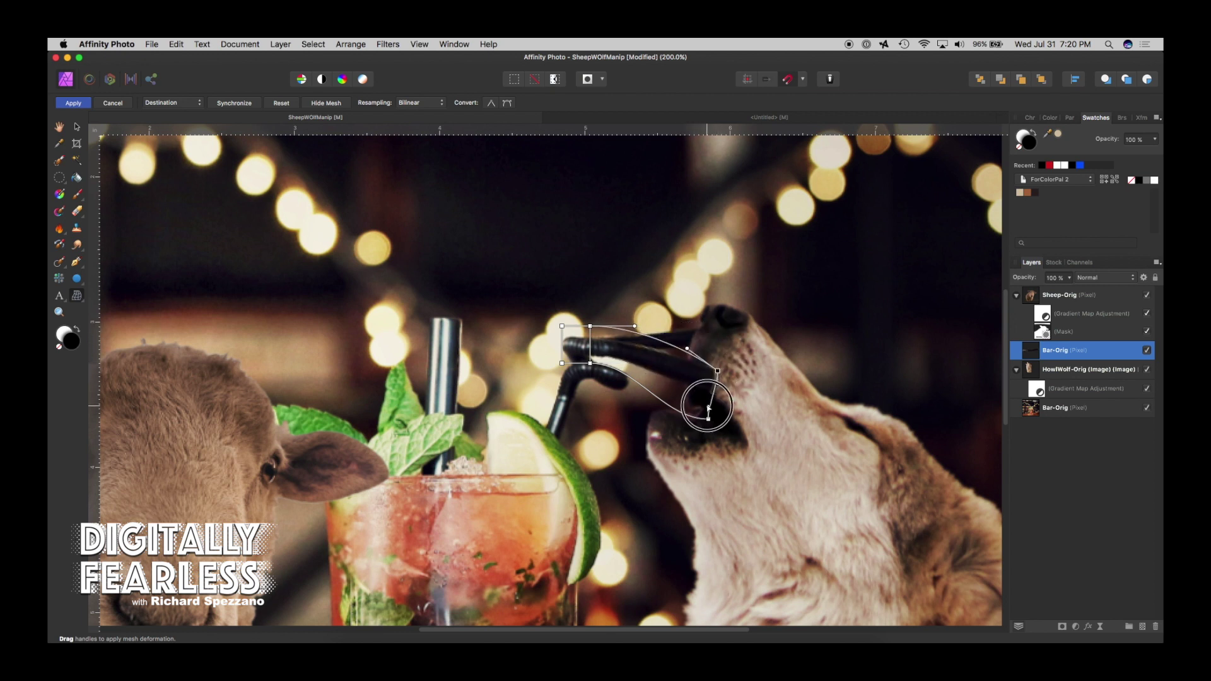
pyautogui.moveTo(708, 416); pyautogui.dragTo(672, 393)
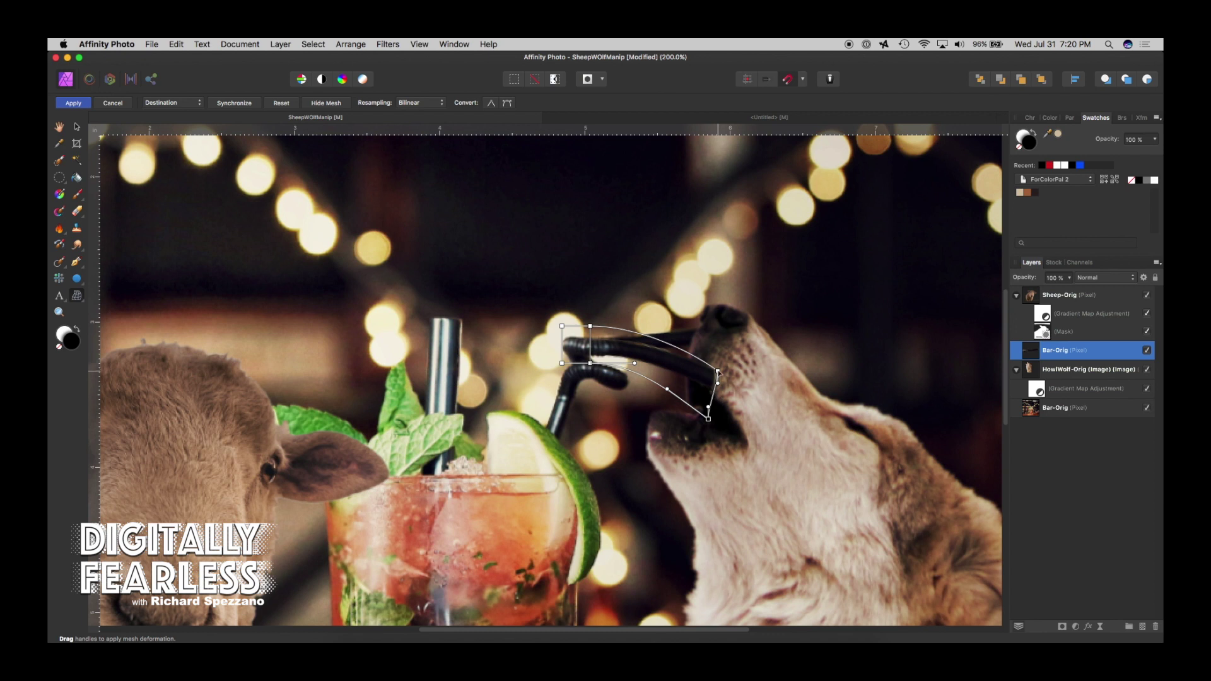
pyautogui.moveTo(719, 373); pyautogui.dragTo(704, 417)
pyautogui.click(688, 431)
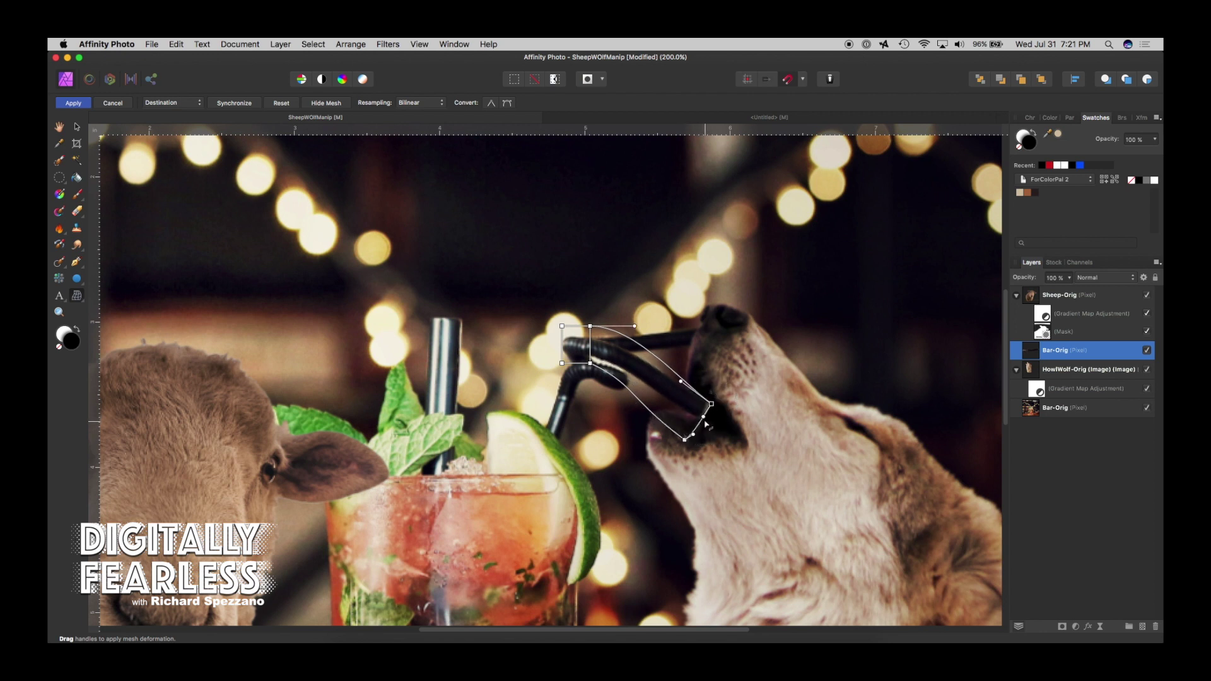
pyautogui.click(81, 104)
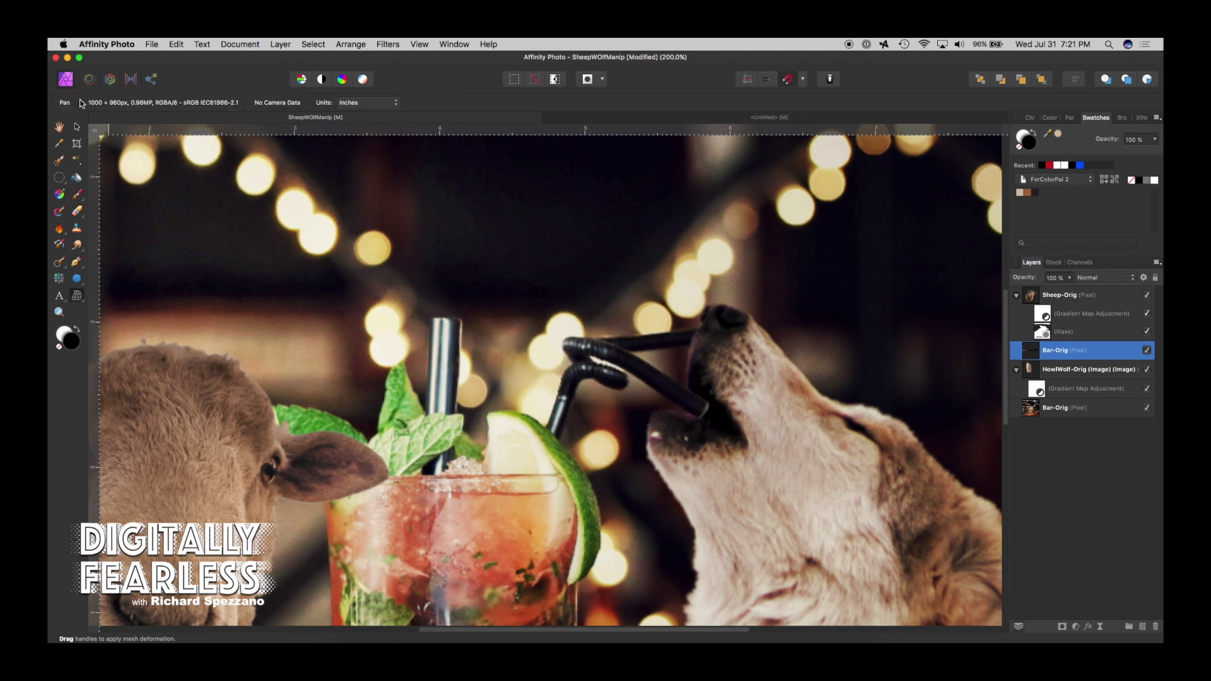
# Step: Hide the warped straw and wolf layers and select the background Bar-Orig layer
pyautogui.click(1147, 350)
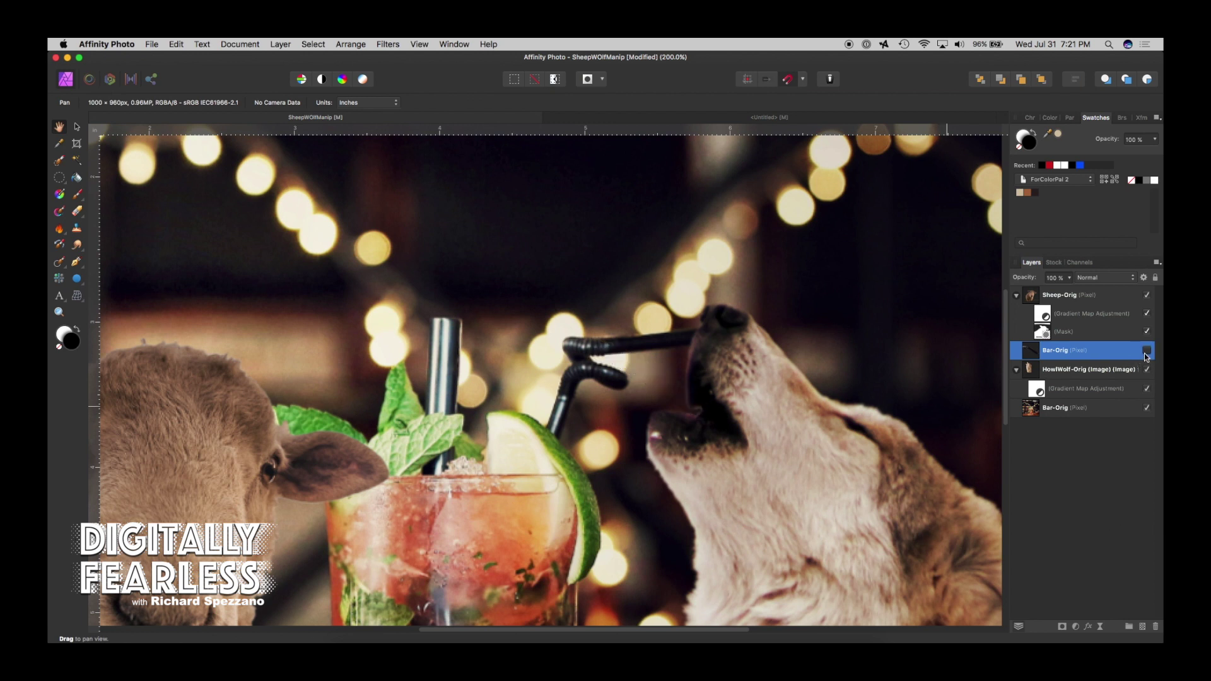
pyautogui.click(1147, 350)
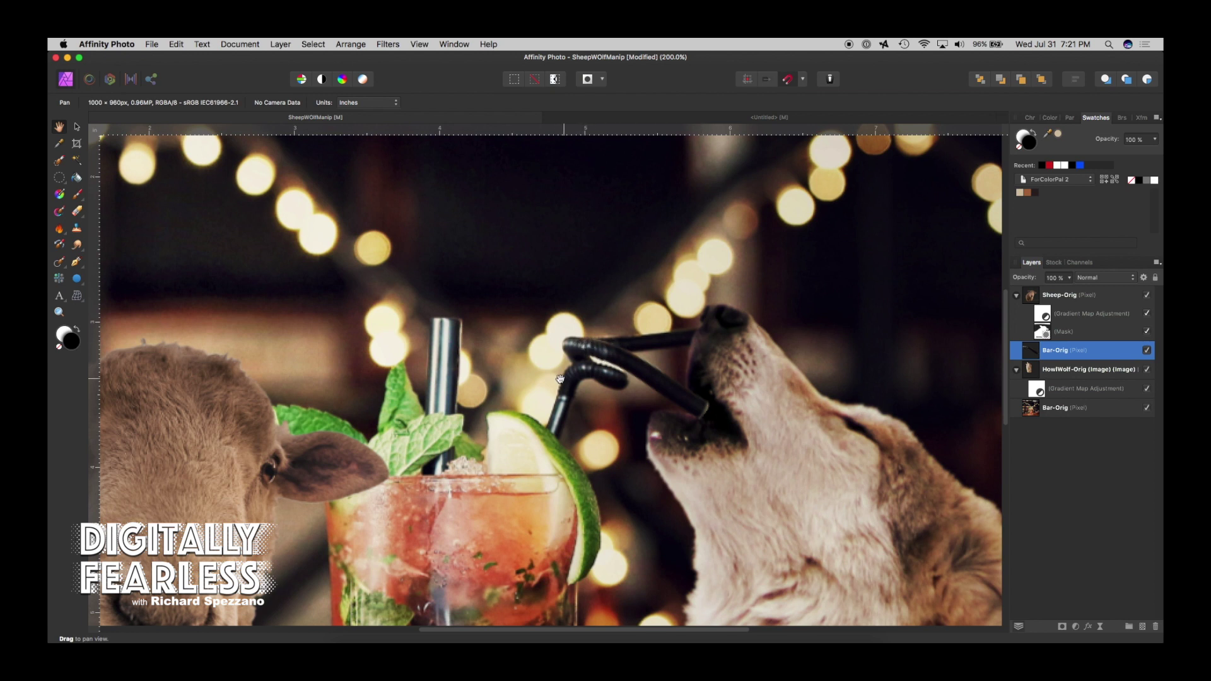
pyautogui.click(1147, 351)
pyautogui.click(1147, 370)
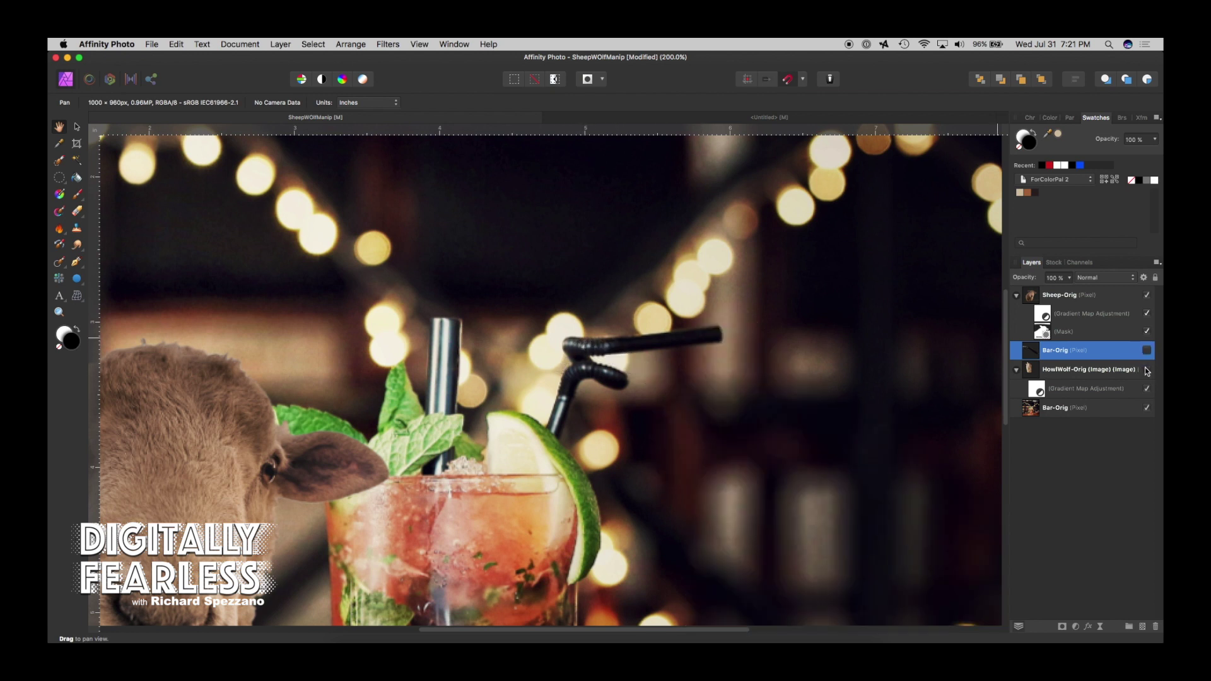
pyautogui.click(1040, 411)
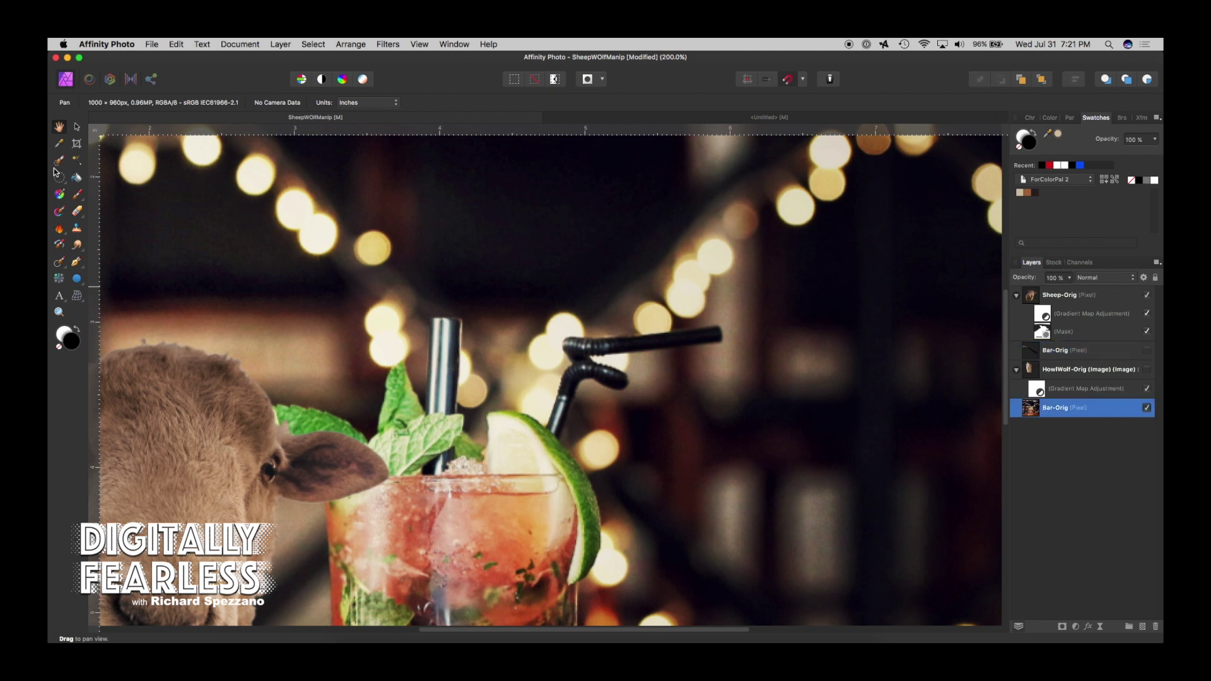
# Step: Inpaint the original horizontal straw out of the background with a 22.2 px brush, and show the warped straw and wolf again
pyautogui.click(58, 264)
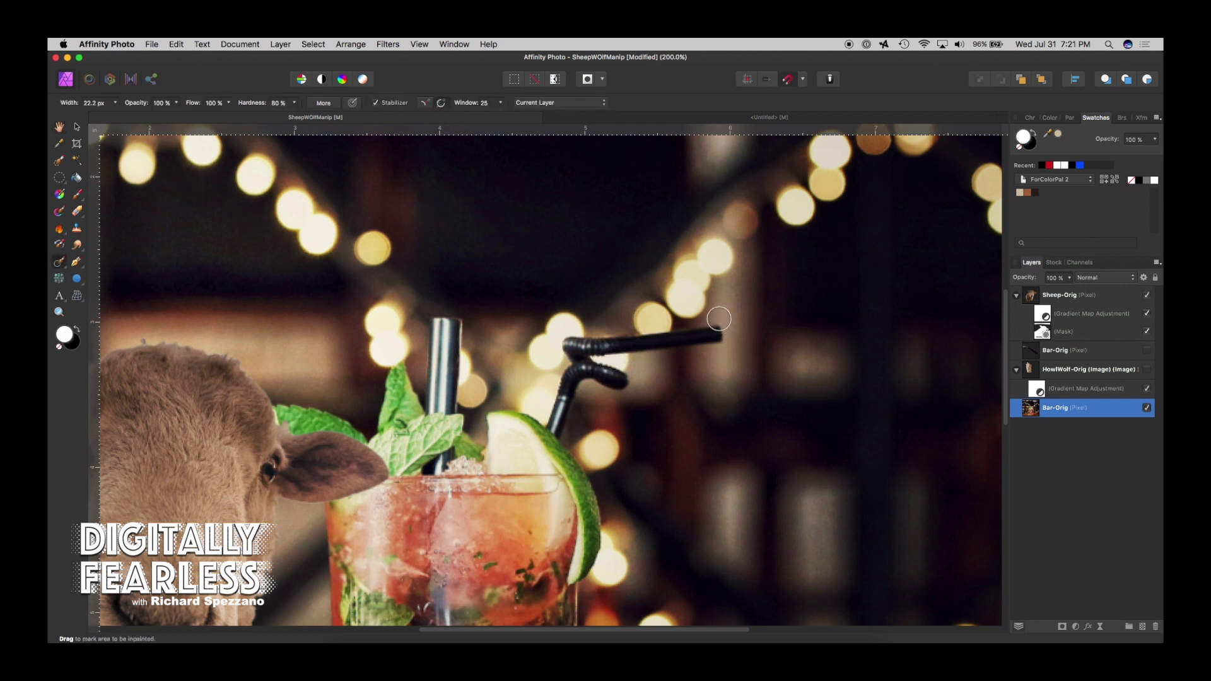
pyautogui.moveTo(718, 313)
pyautogui.mouseDown()
pyautogui.moveTo(717, 355)
pyautogui.moveTo(699, 345)
pyautogui.moveTo(698, 326)
pyautogui.mouseUp()
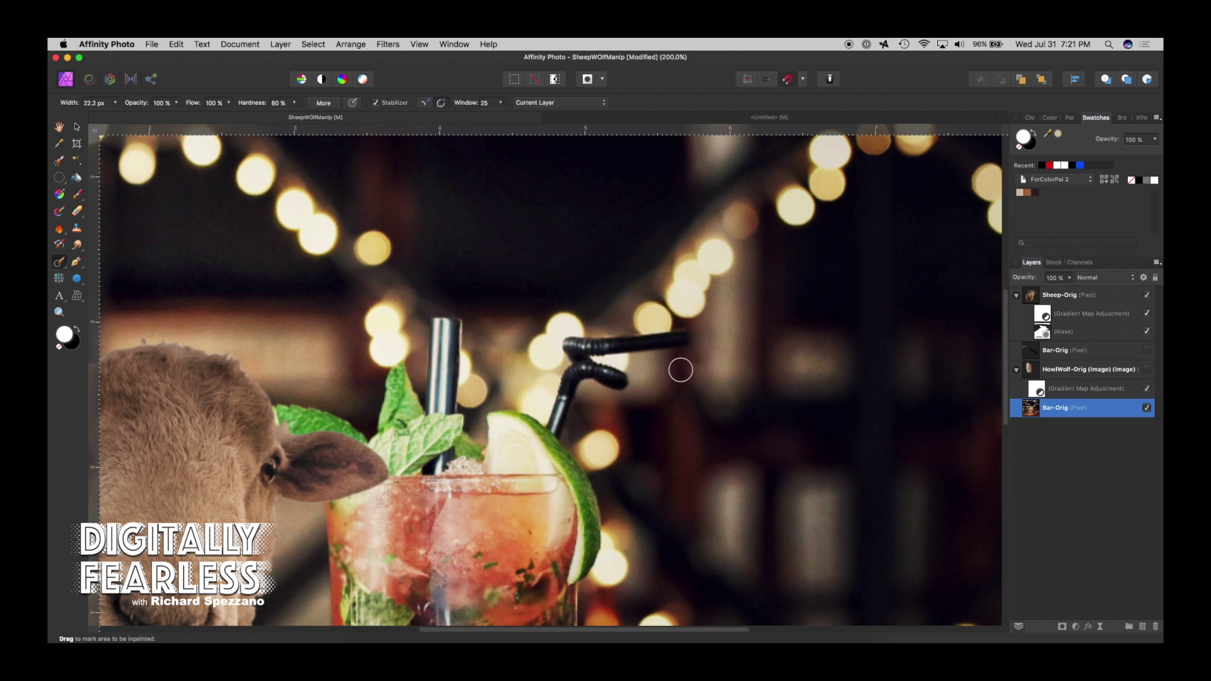
pyautogui.moveTo(680, 374); pyautogui.dragTo(678, 332)
pyautogui.moveTo(663, 378)
pyautogui.mouseDown()
pyautogui.moveTo(666, 330)
pyautogui.moveTo(653, 366)
pyautogui.moveTo(656, 332)
pyautogui.mouseUp()
pyautogui.moveTo(638, 385)
pyautogui.mouseDown()
pyautogui.moveTo(653, 348)
pyautogui.moveTo(637, 354)
pyautogui.moveTo(656, 345)
pyautogui.moveTo(632, 346)
pyautogui.moveTo(616, 327)
pyautogui.moveTo(618, 349)
pyautogui.moveTo(603, 346)
pyautogui.mouseUp()
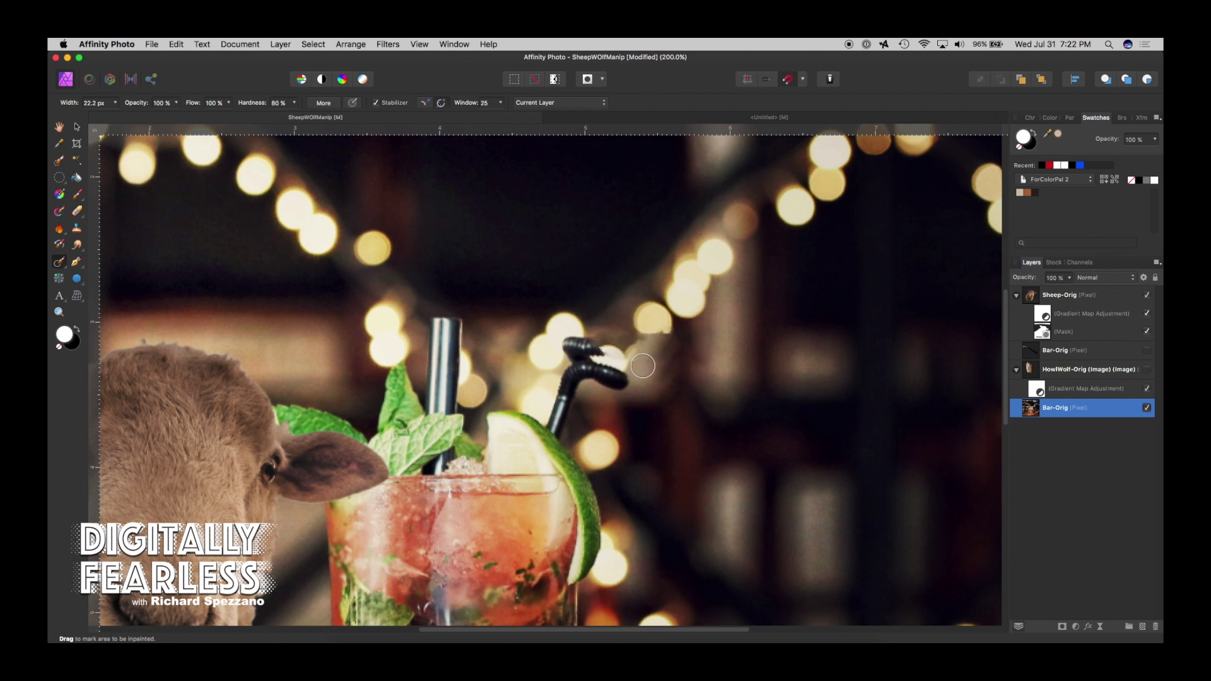
pyautogui.click(1148, 351)
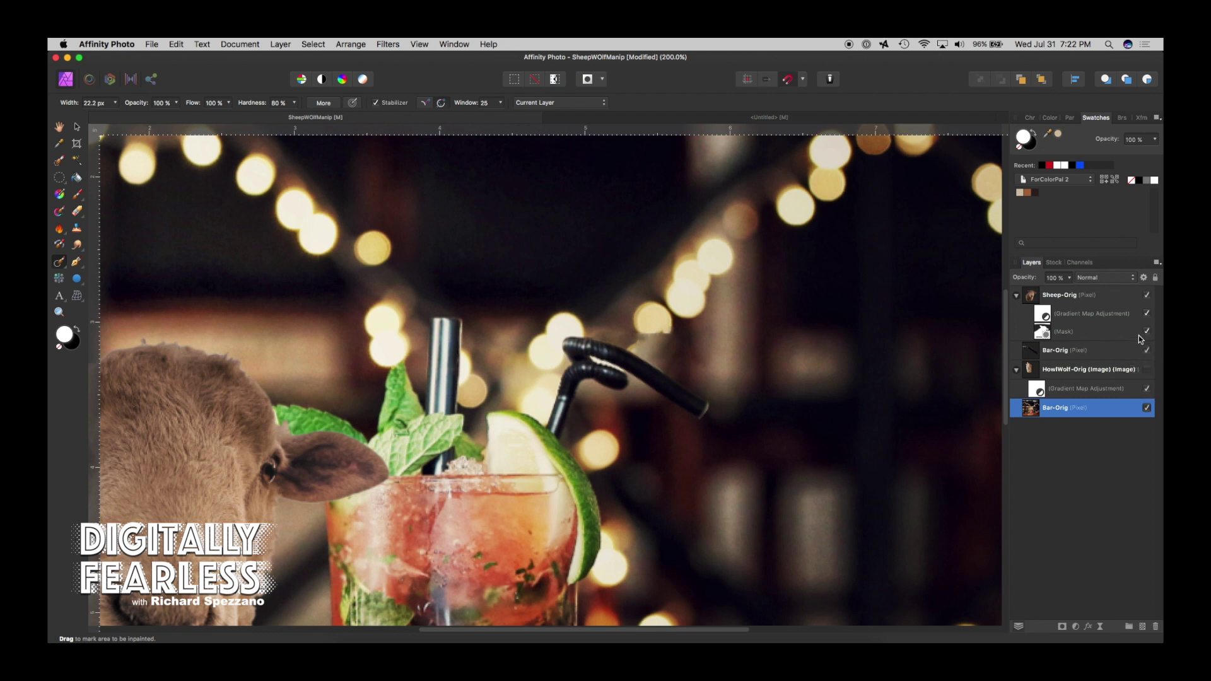
pyautogui.click(1147, 371)
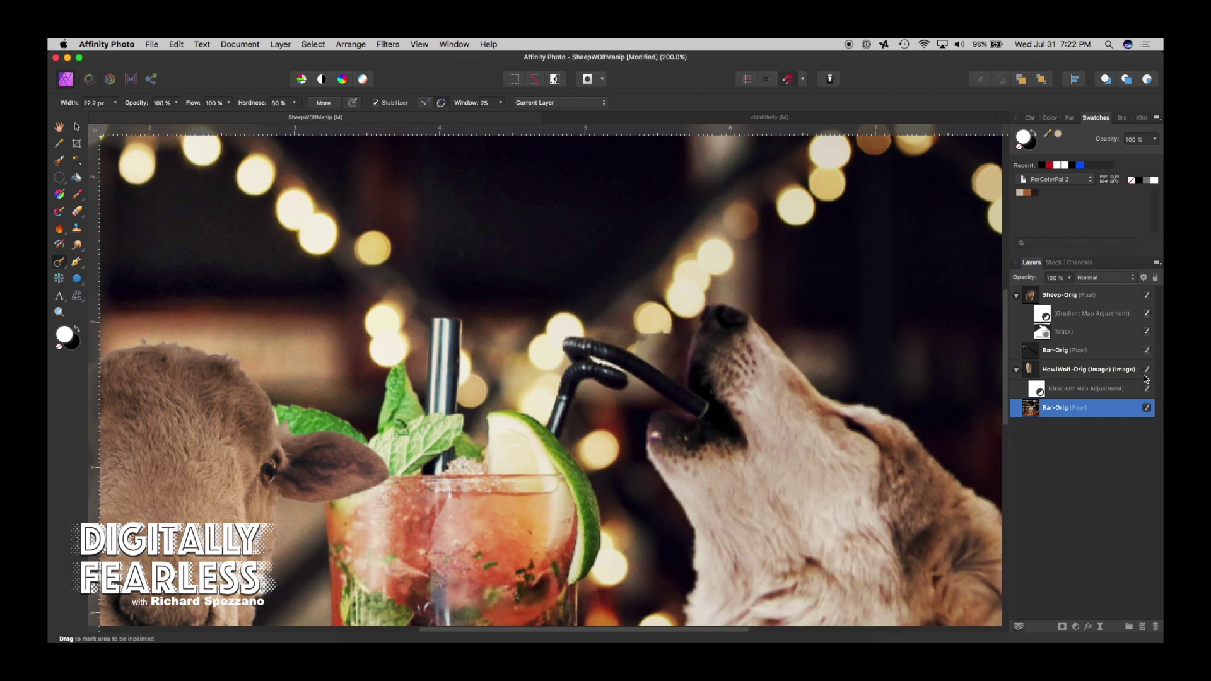
# Step: Erase the tip of the warped straw inside the wolf's mouth with a soft eraser at 25% hardness
pyautogui.click(1032, 352)
pyautogui.moveTo(695, 420); pyautogui.dragTo(709, 410)
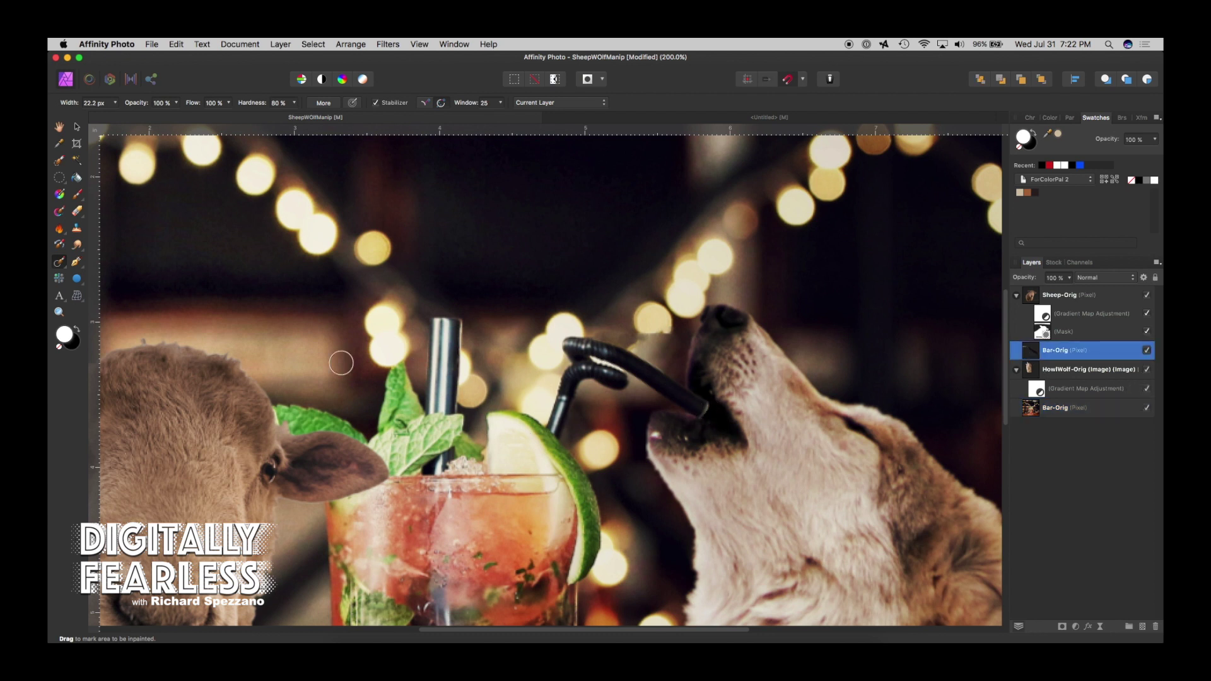
pyautogui.click(76, 214)
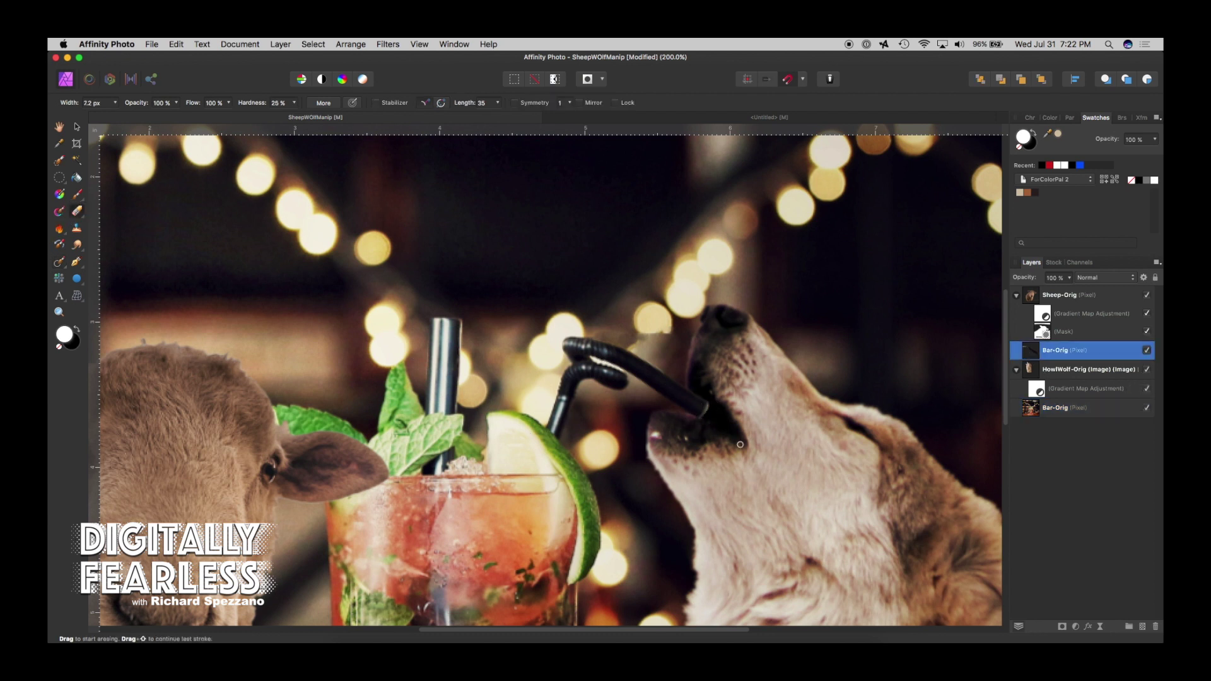
pyautogui.moveTo(713, 404); pyautogui.dragTo(698, 423)
pyautogui.click(76, 128)
pyautogui.click(60, 127)
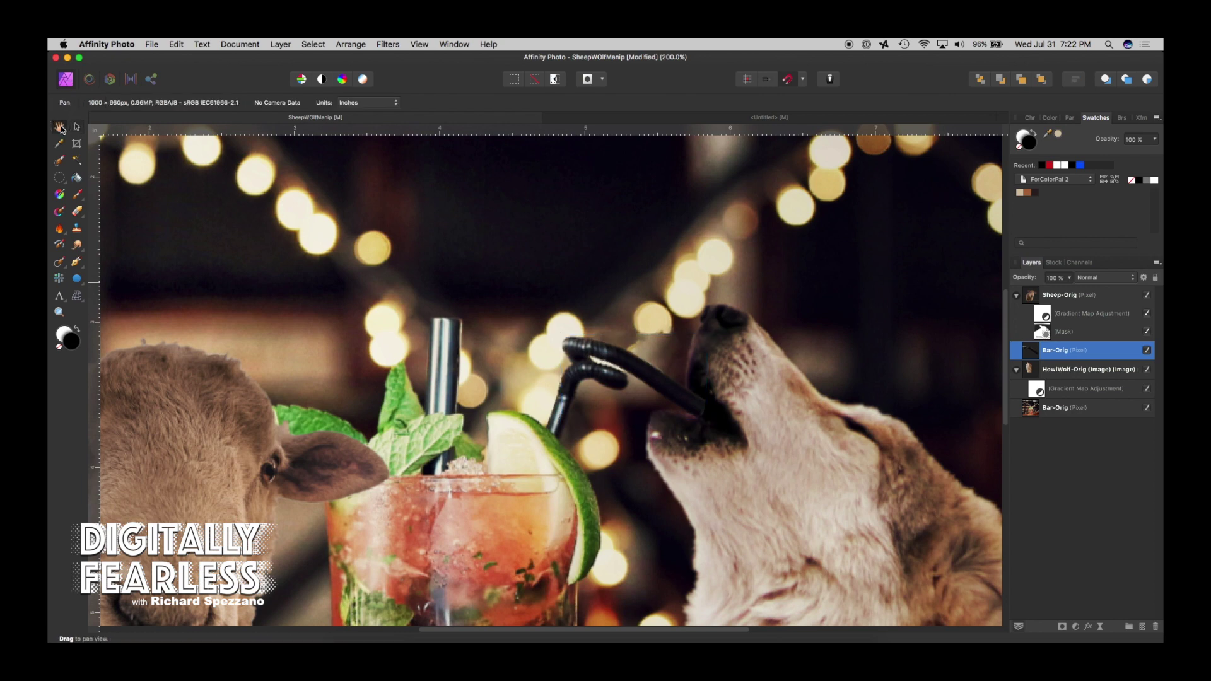
pyautogui.press('super+0')
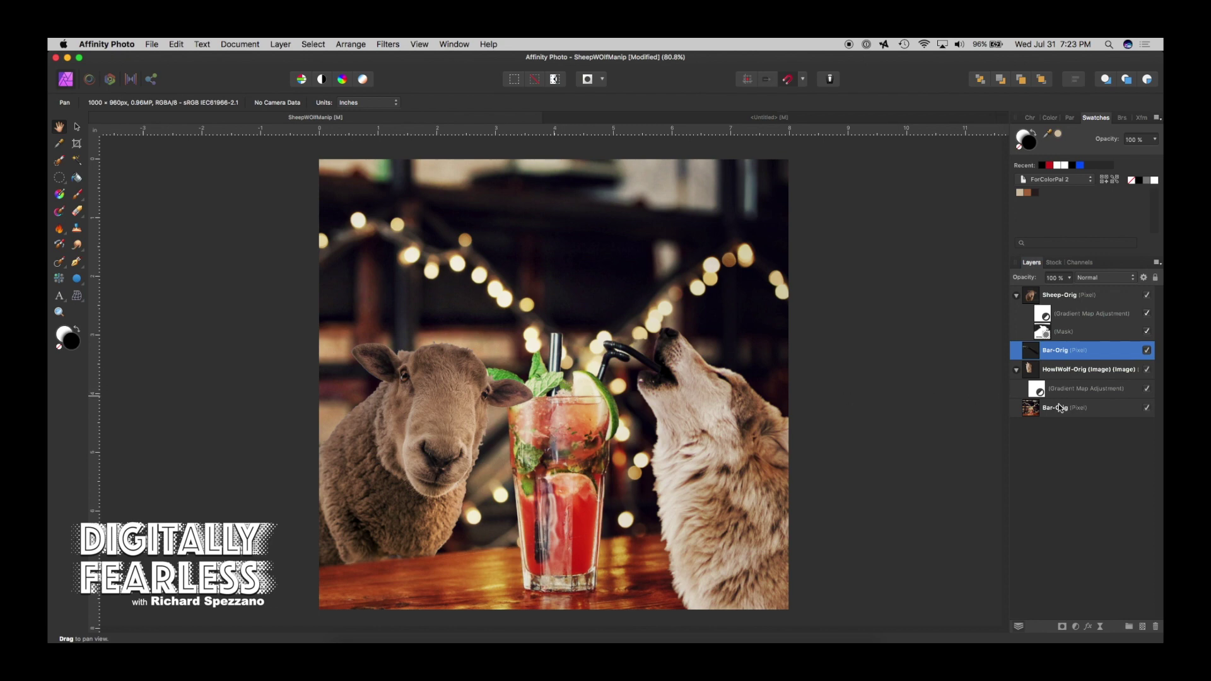
# Step: Hide the sheep layer and brush-select the mint leaves and adjoining left part of the glass on the background Bar-Orig layer
pyautogui.click(1089, 410)
pyautogui.press('z')
pyautogui.click(509, 397)
pyautogui.click(509, 398)
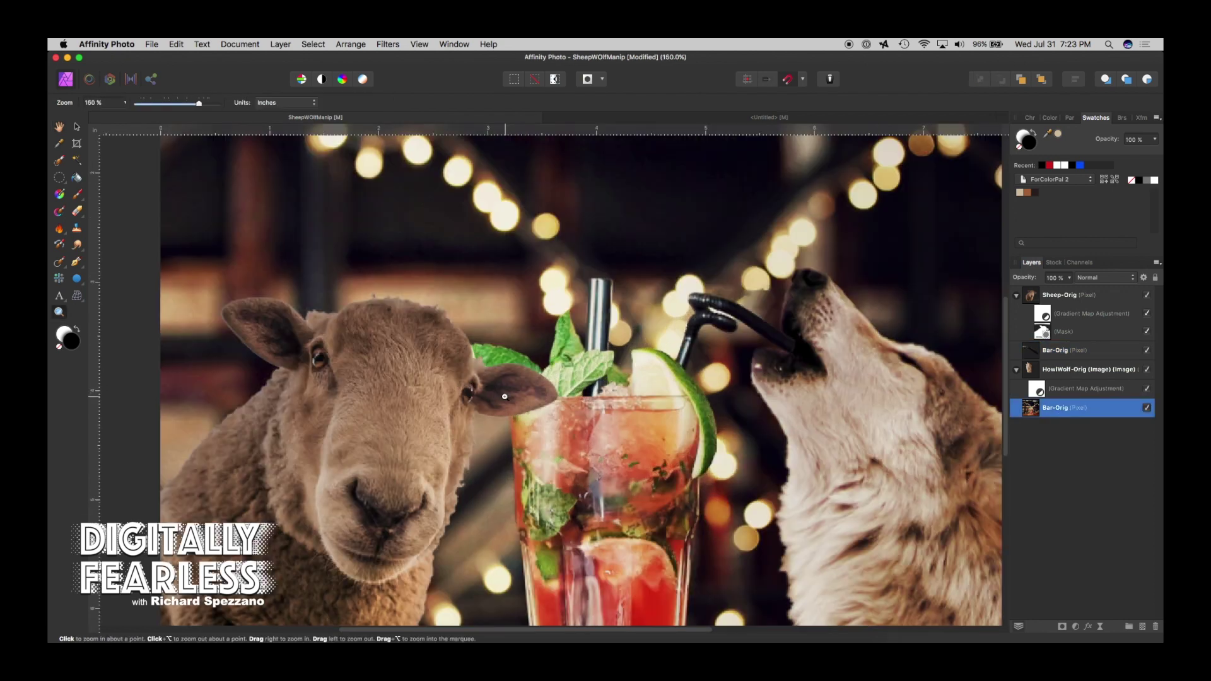
pyautogui.click(509, 397)
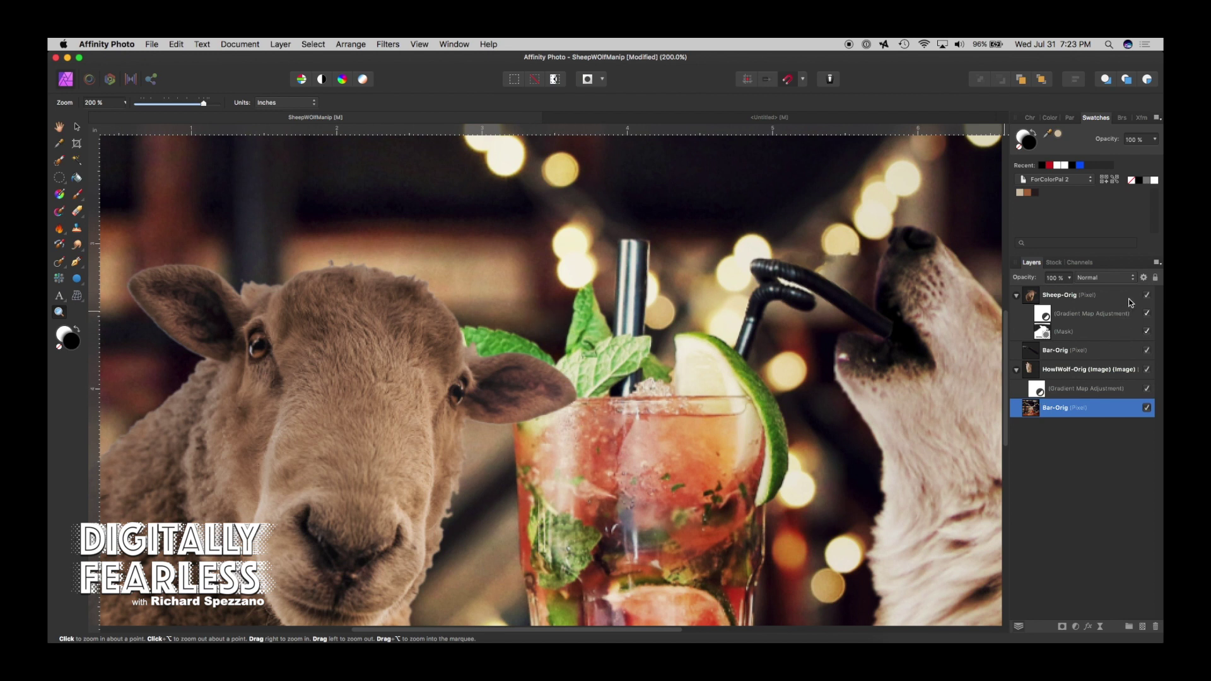
pyautogui.click(1148, 296)
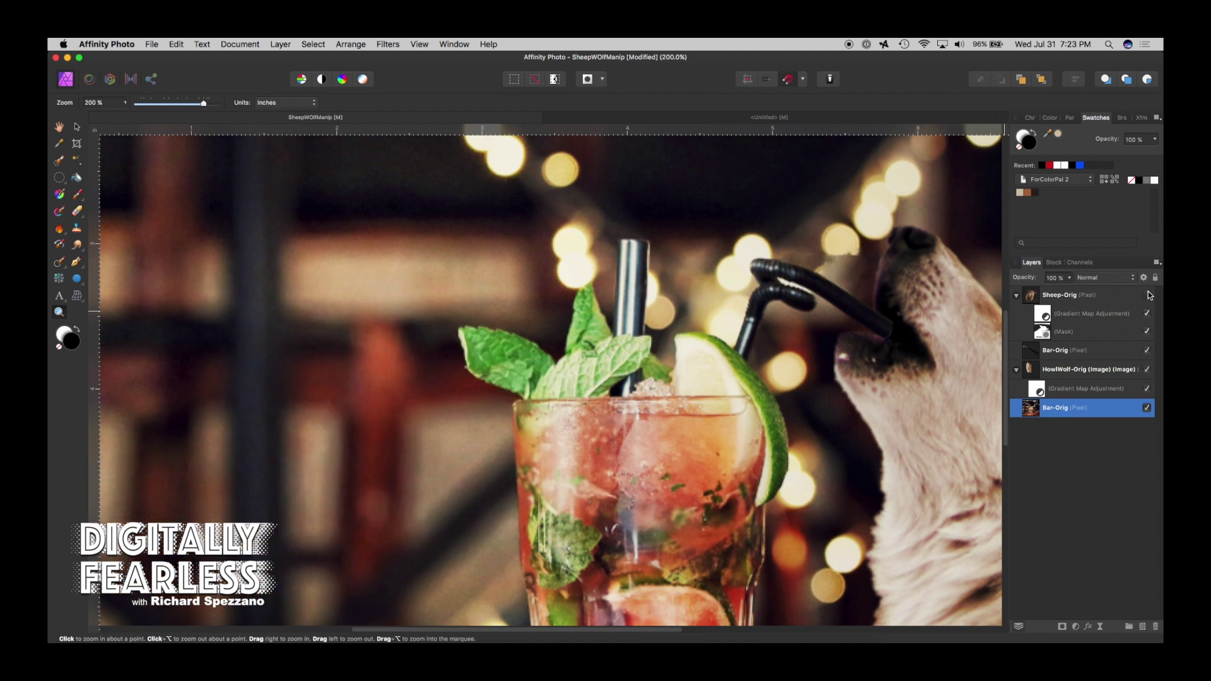
pyautogui.doubleClick(1055, 408)
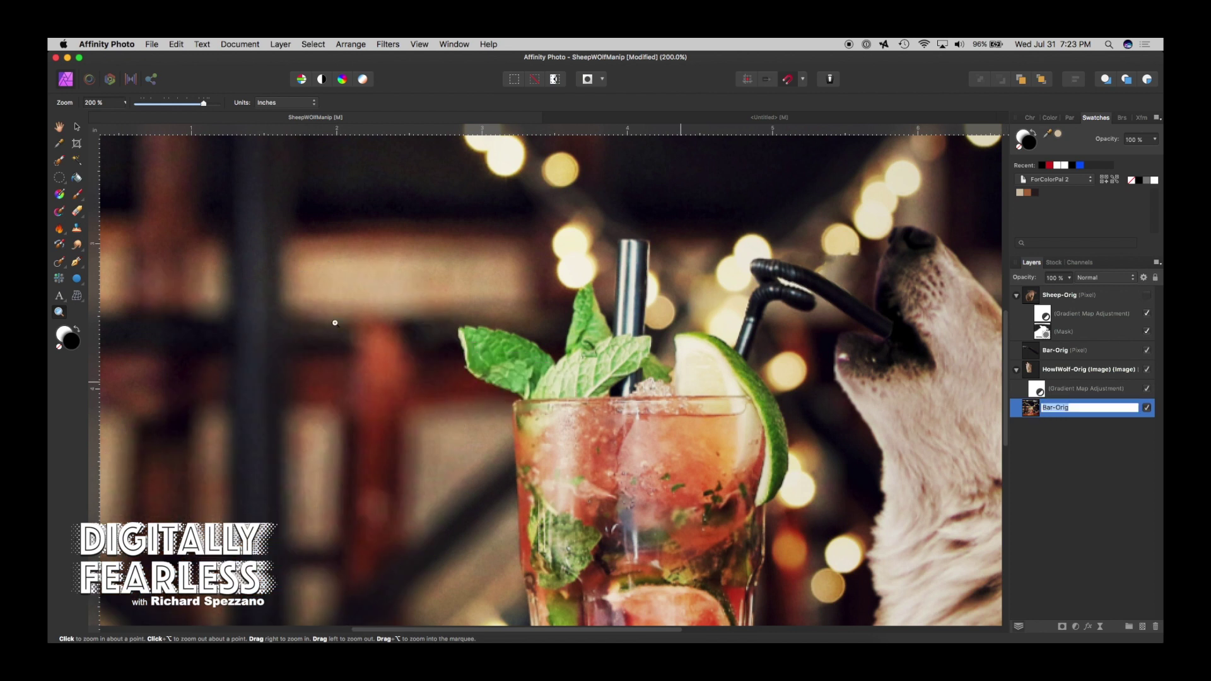
pyautogui.click(60, 162)
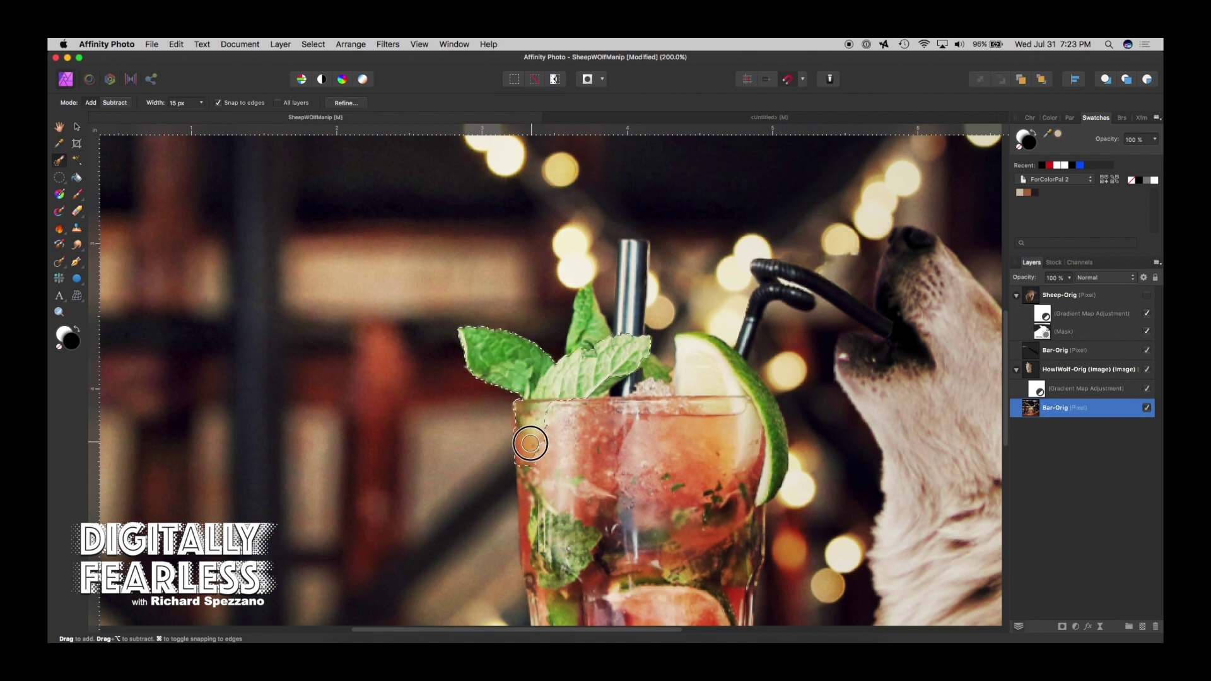
pyautogui.moveTo(529, 447); pyautogui.dragTo(587, 469)
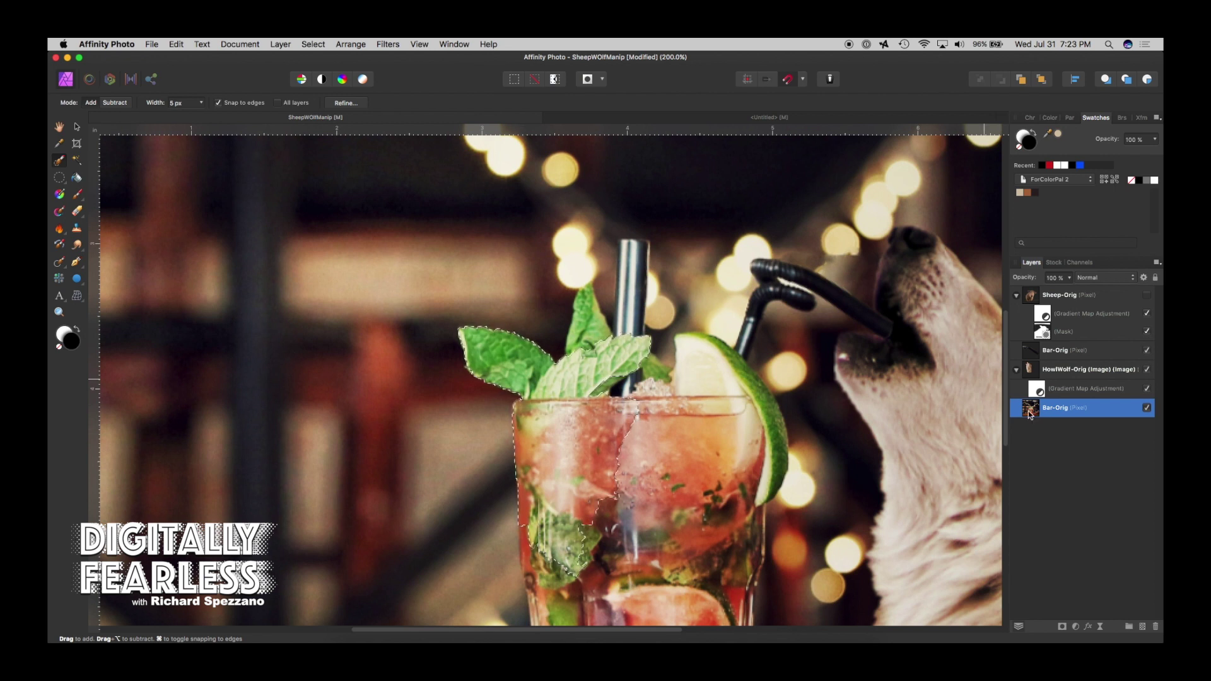
# Step: Duplicate the selected mint and glass to a new layer above the sheep, then show the sheep again and deselect
pyautogui.press('super+j')
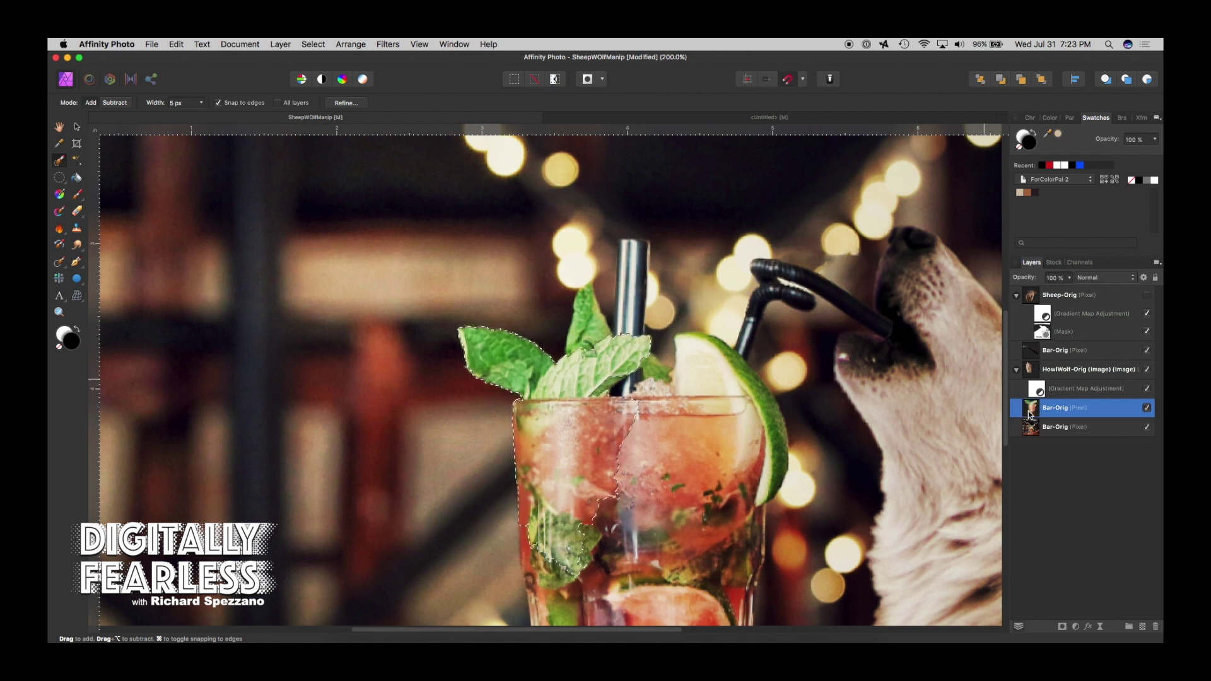
pyautogui.moveTo(1030, 413); pyautogui.dragTo(1018, 287)
pyautogui.click(1146, 315)
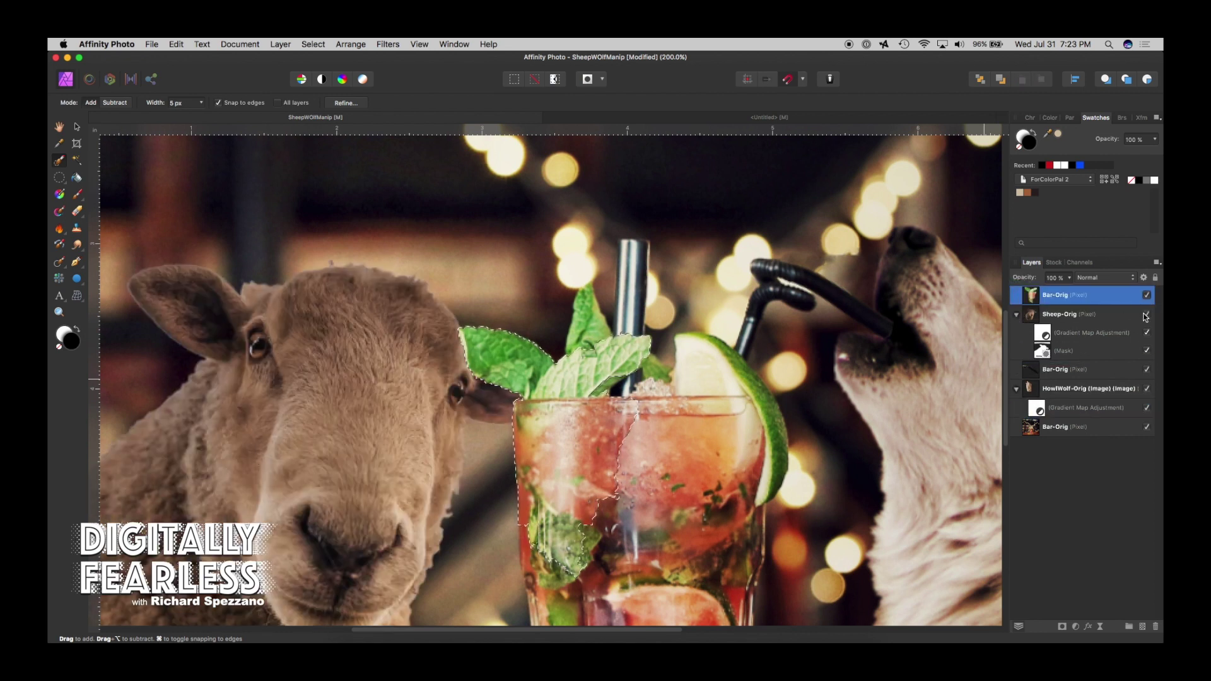
pyautogui.press('super+d')
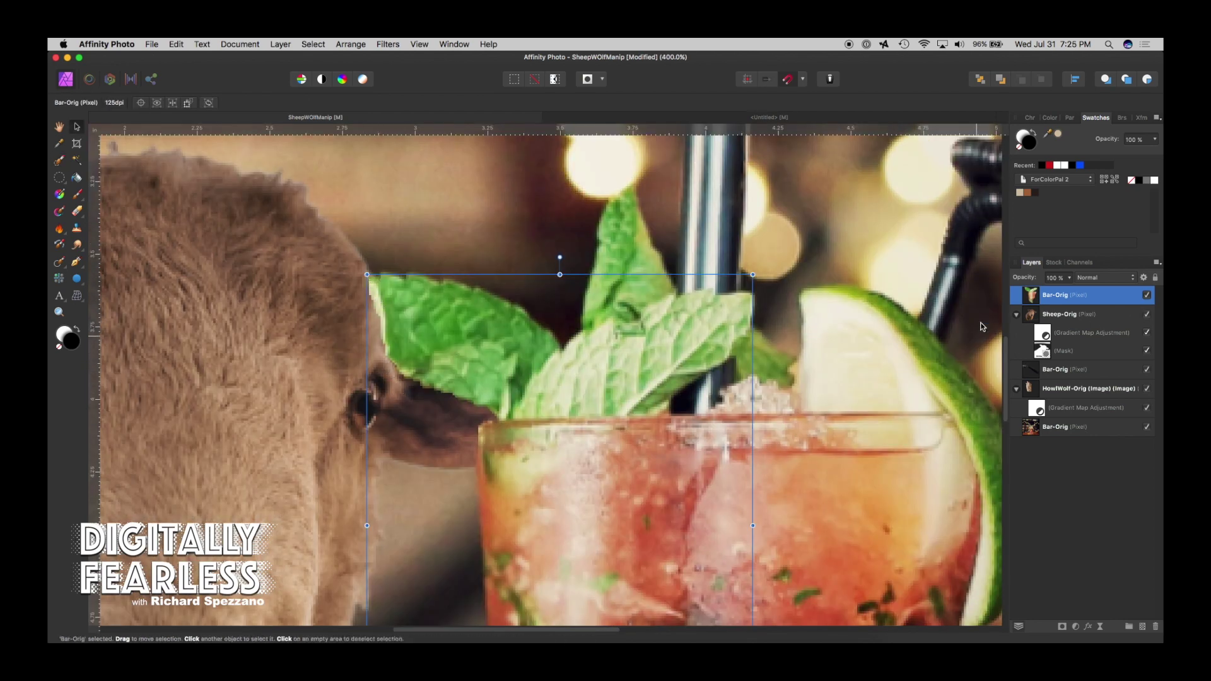
# Step: Add a mask to the mint-and-glass copy and paint out the fringe where the leaf meets the sheep's face
pyautogui.click(1062, 626)
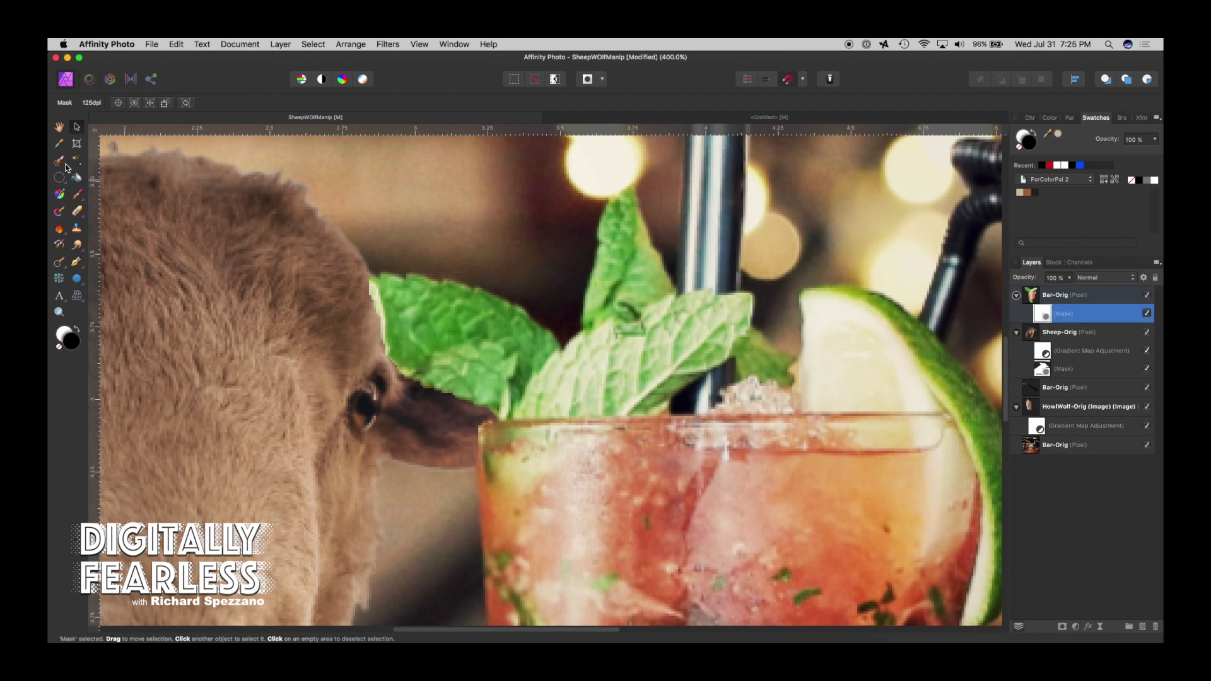
pyautogui.click(77, 195)
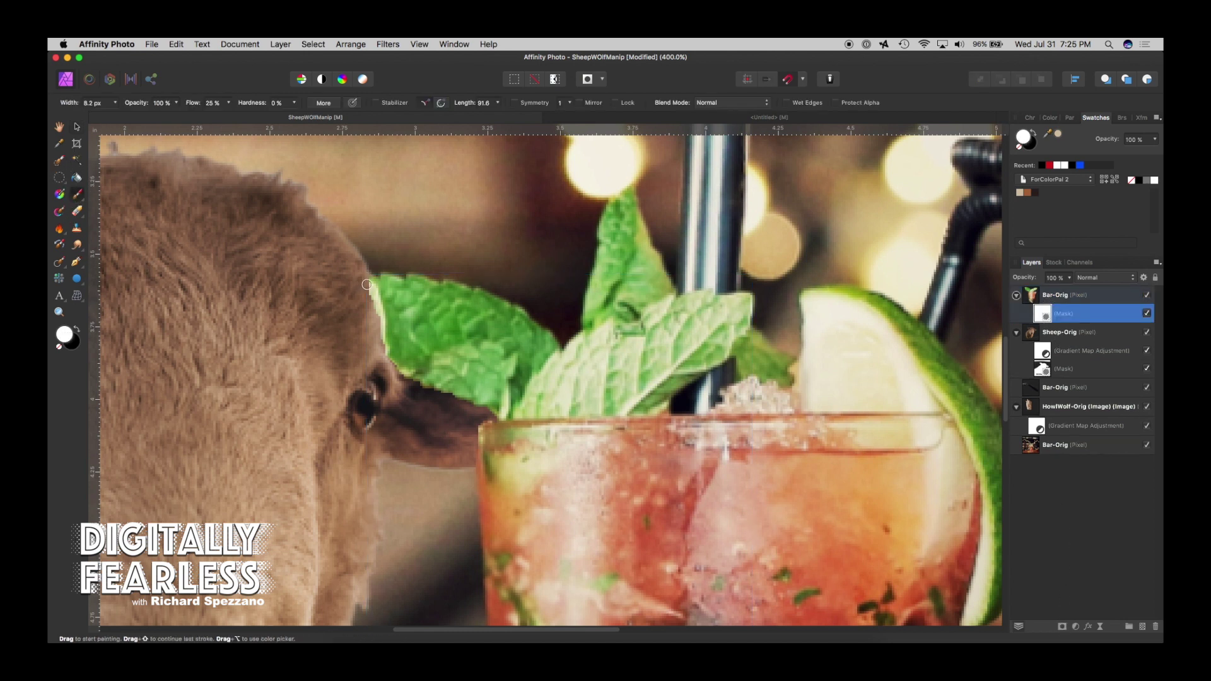
pyautogui.moveTo(366, 284)
pyautogui.mouseDown()
pyautogui.moveTo(383, 354)
pyautogui.moveTo(367, 274)
pyautogui.moveTo(378, 363)
pyautogui.mouseUp()
pyautogui.press('x')
pyautogui.press('v')
pyautogui.press('super+0')
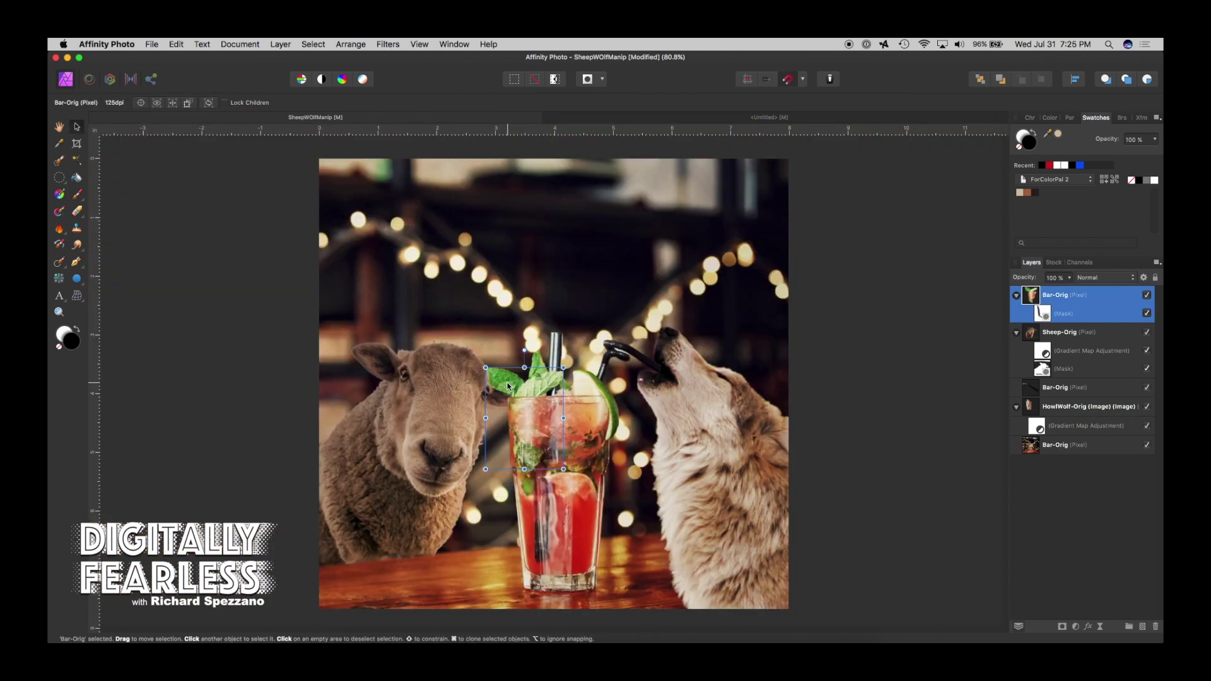
# Step: Add a live Gaussian Blur filter to the sheep layer with a 0.3 px radius
pyautogui.click(450, 405)
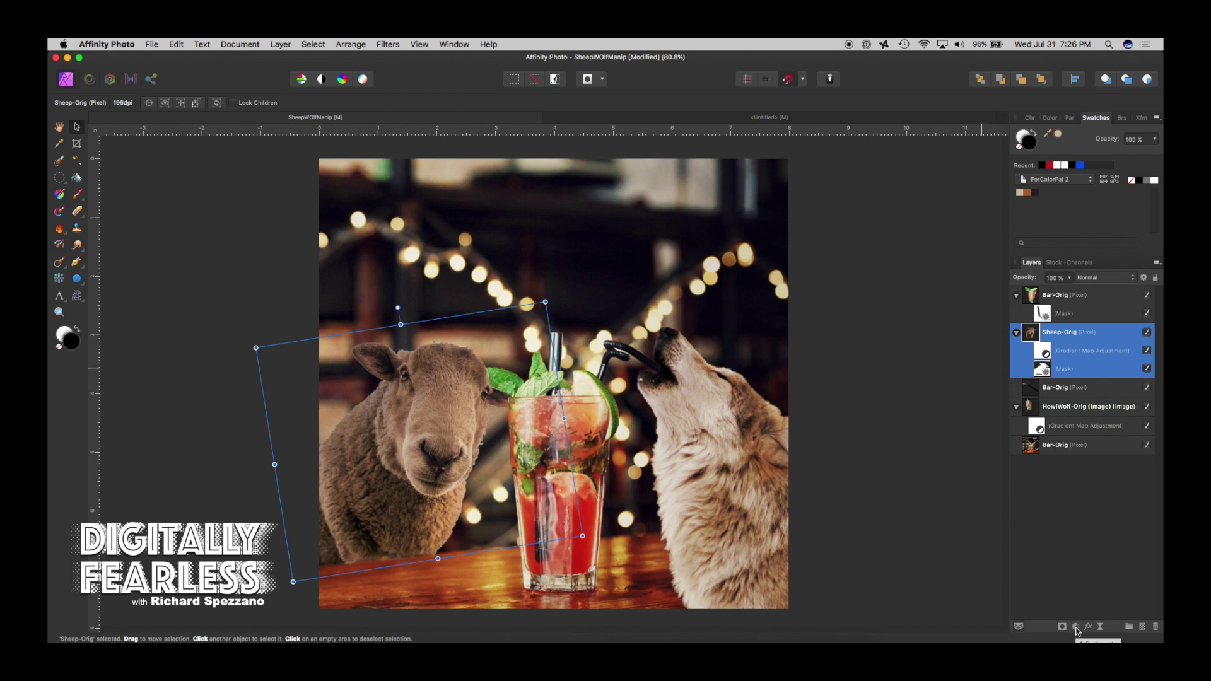
pyautogui.click(1102, 626)
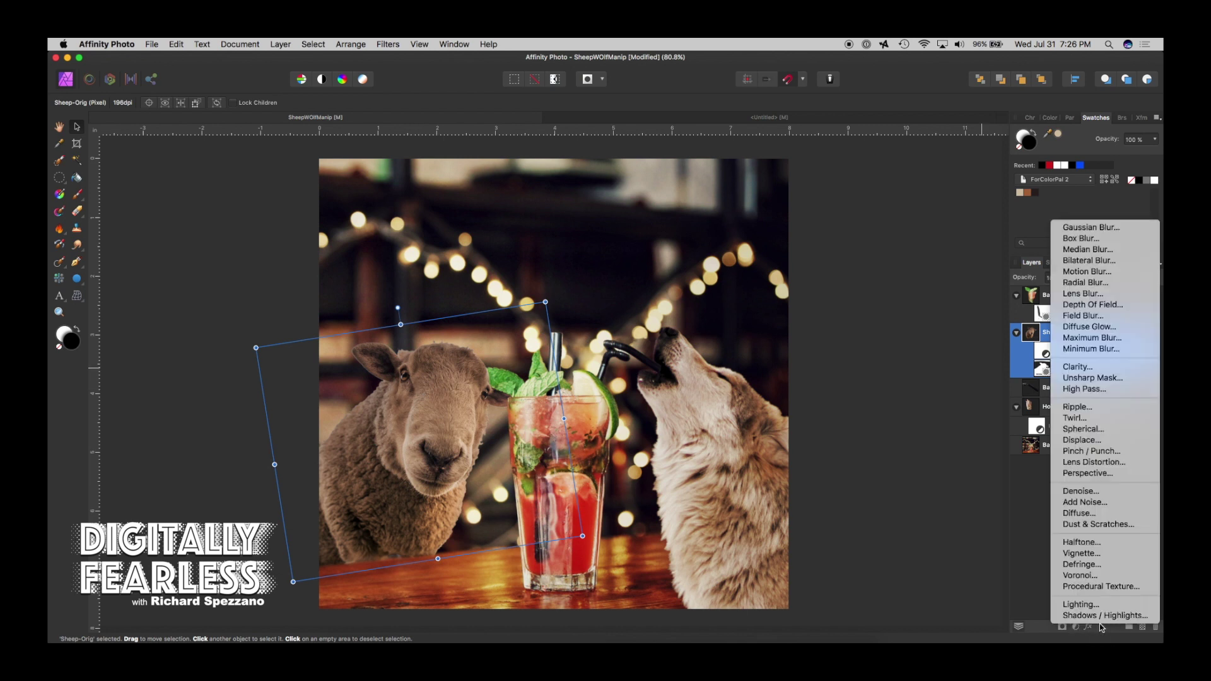
pyautogui.click(1074, 228)
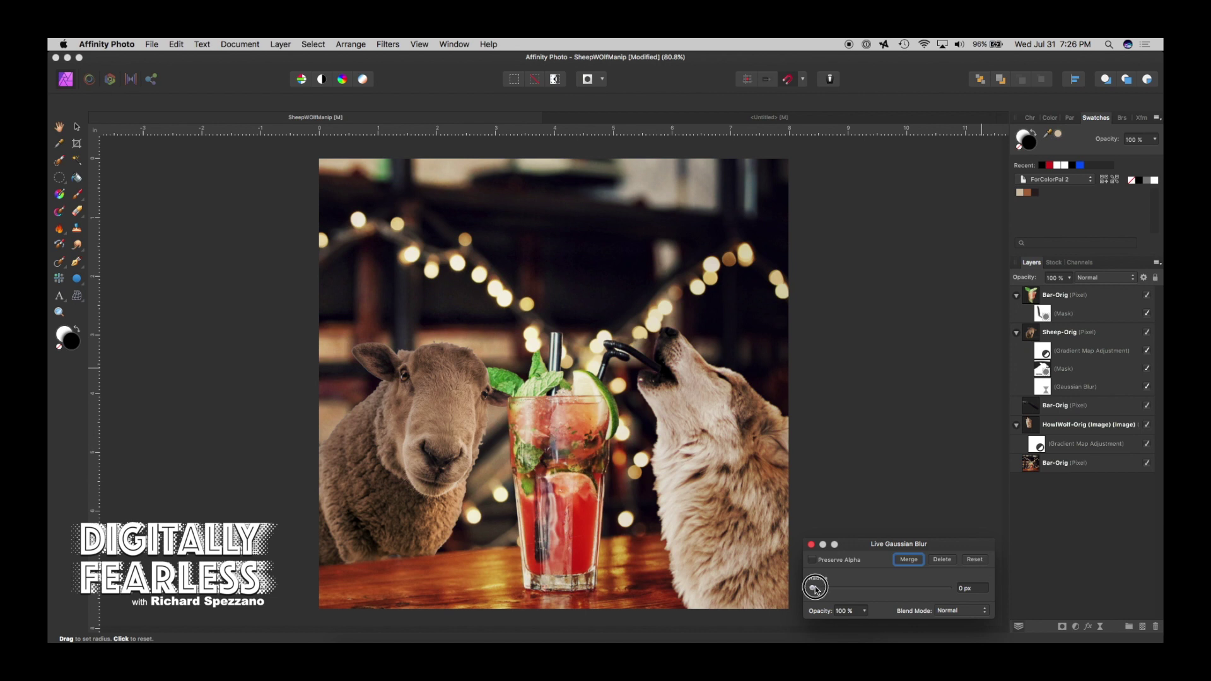
pyautogui.moveTo(814, 588)
pyautogui.mouseDown()
pyautogui.moveTo(877, 594)
pyautogui.moveTo(821, 588)
pyautogui.mouseUp()
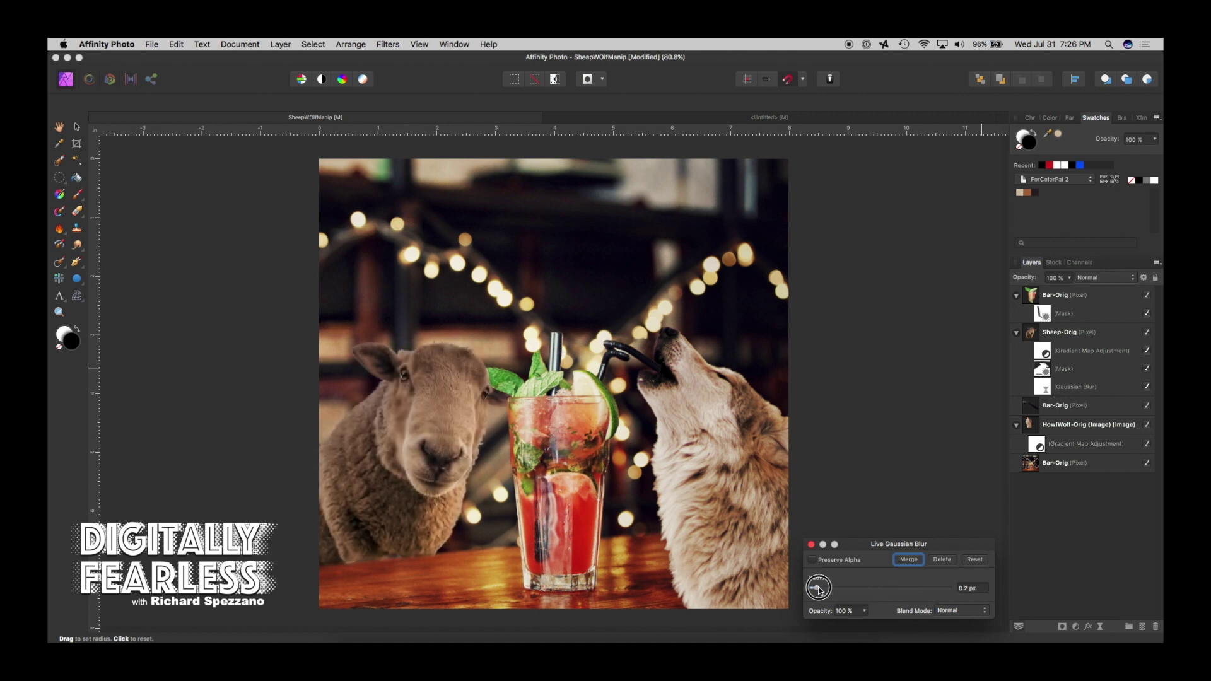
pyautogui.click(812, 545)
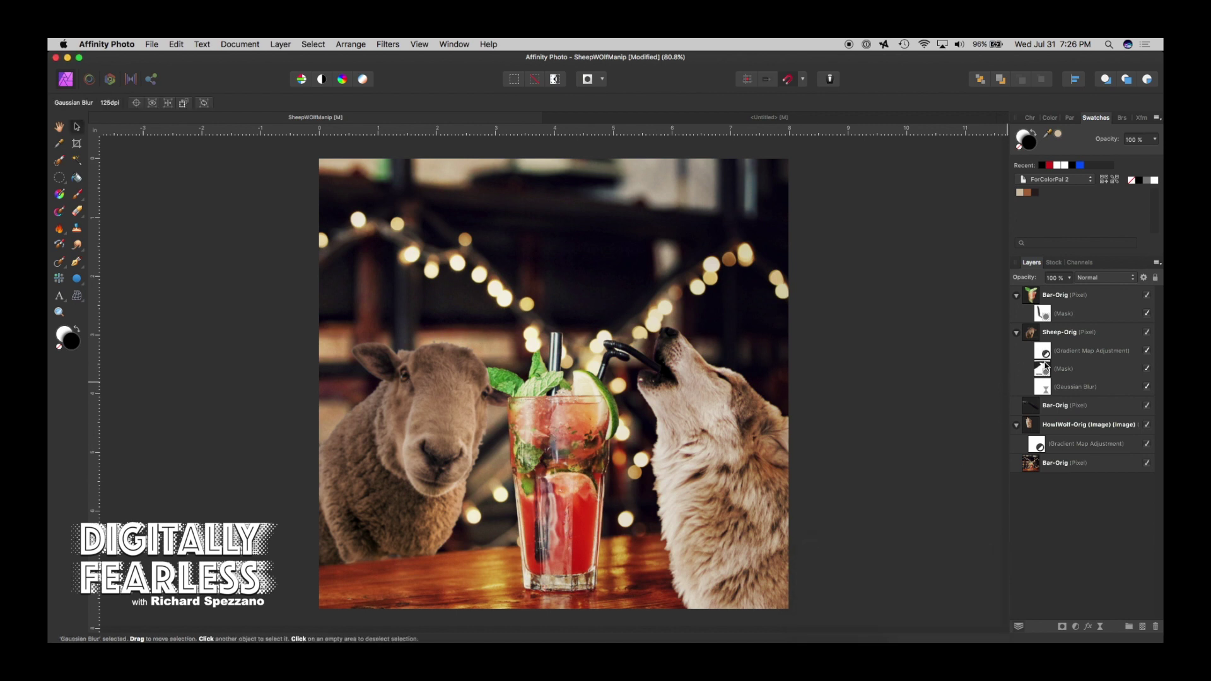
# Step: Compare the sheep with and without the Gaussian Blur, and reduce the blur radius to 0.2 px
pyautogui.click(1044, 385)
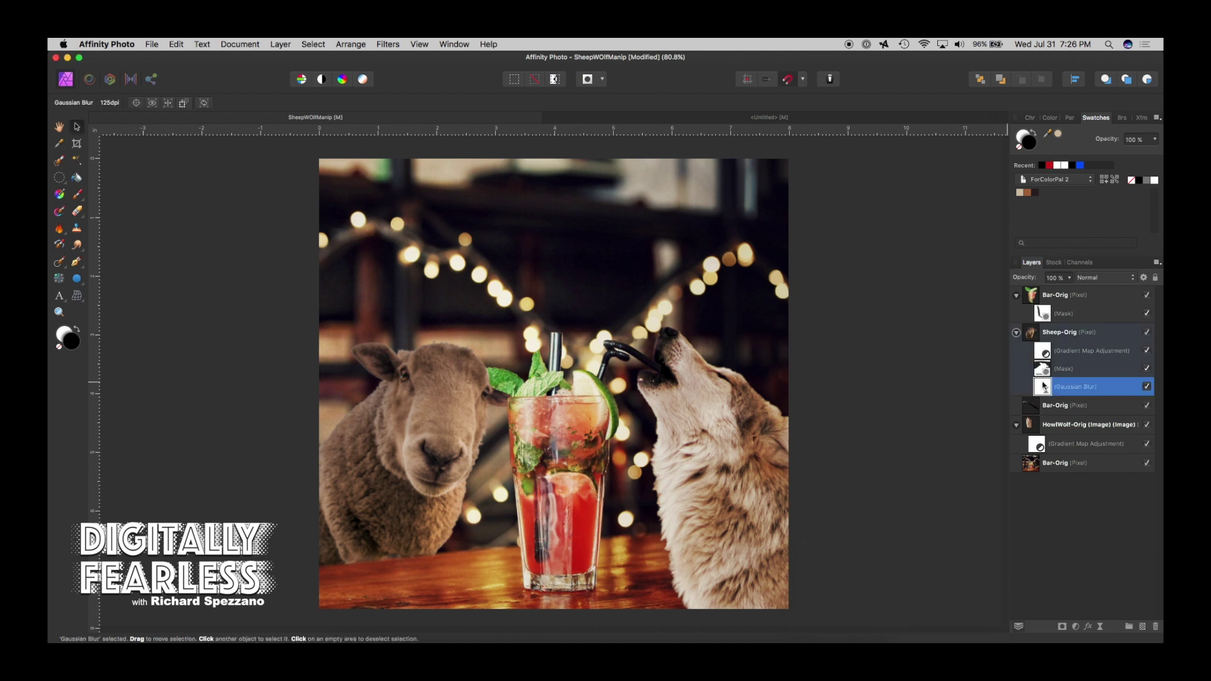
pyautogui.click(1147, 387)
pyautogui.click(1148, 387)
pyautogui.doubleClick(1058, 389)
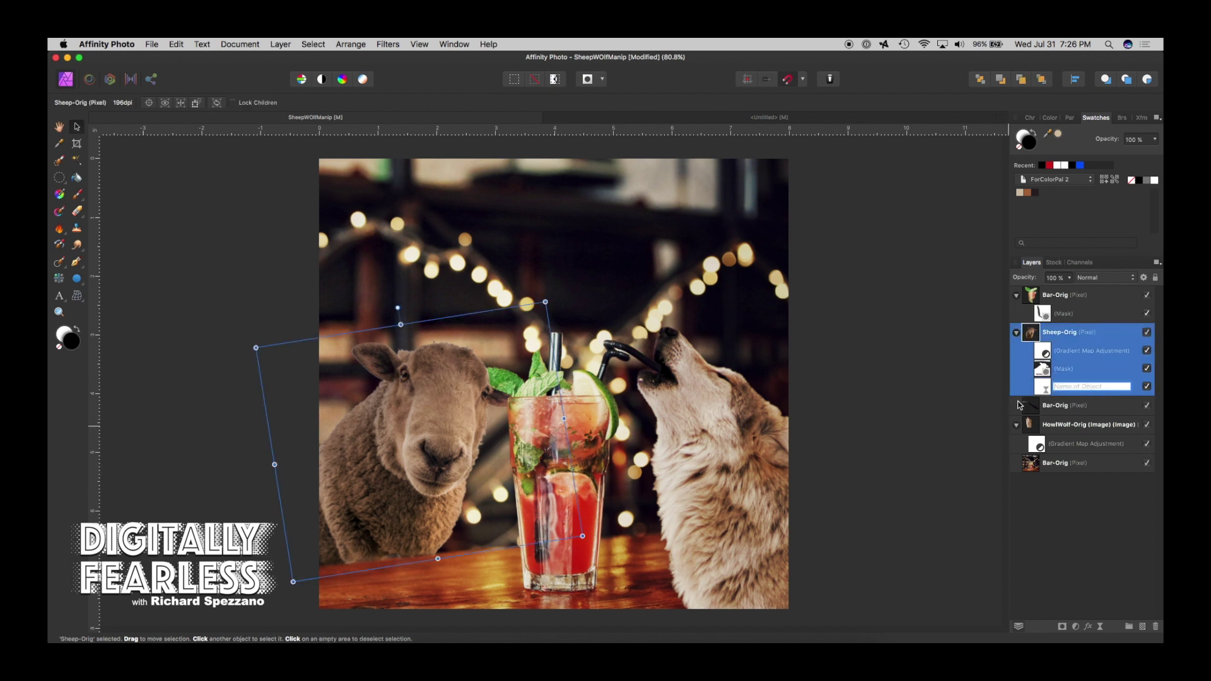
pyautogui.click(1046, 389)
pyautogui.doubleClick(1046, 391)
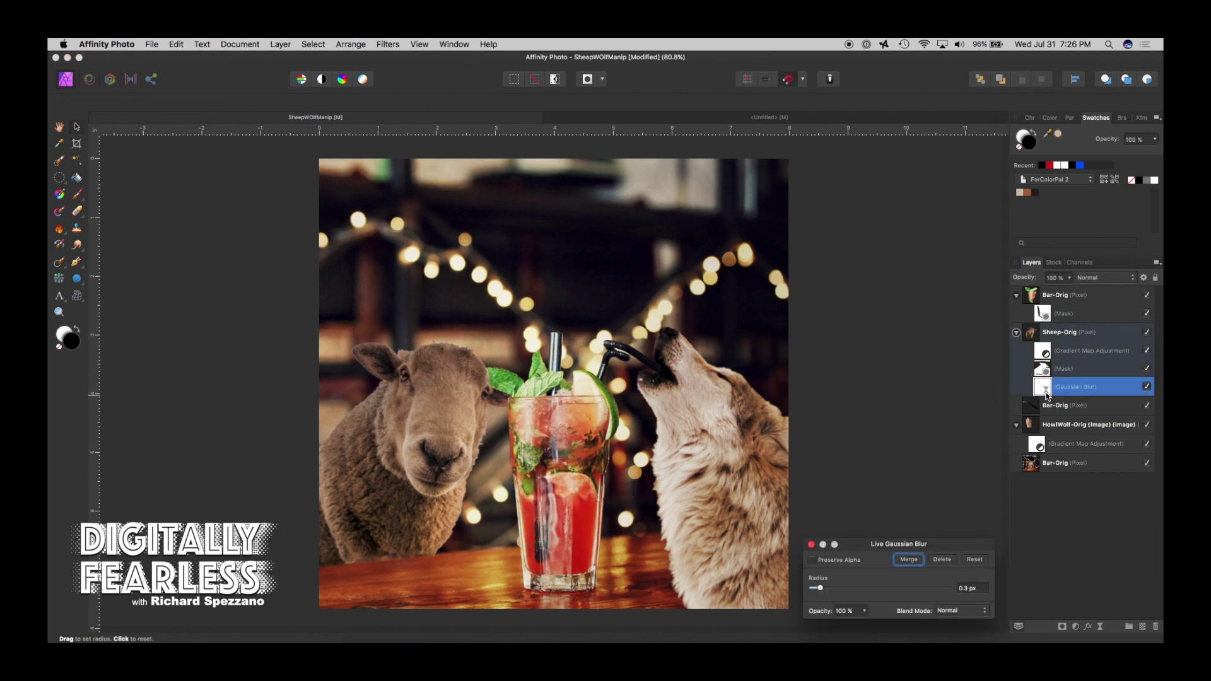
pyautogui.moveTo(821, 589); pyautogui.dragTo(819, 590)
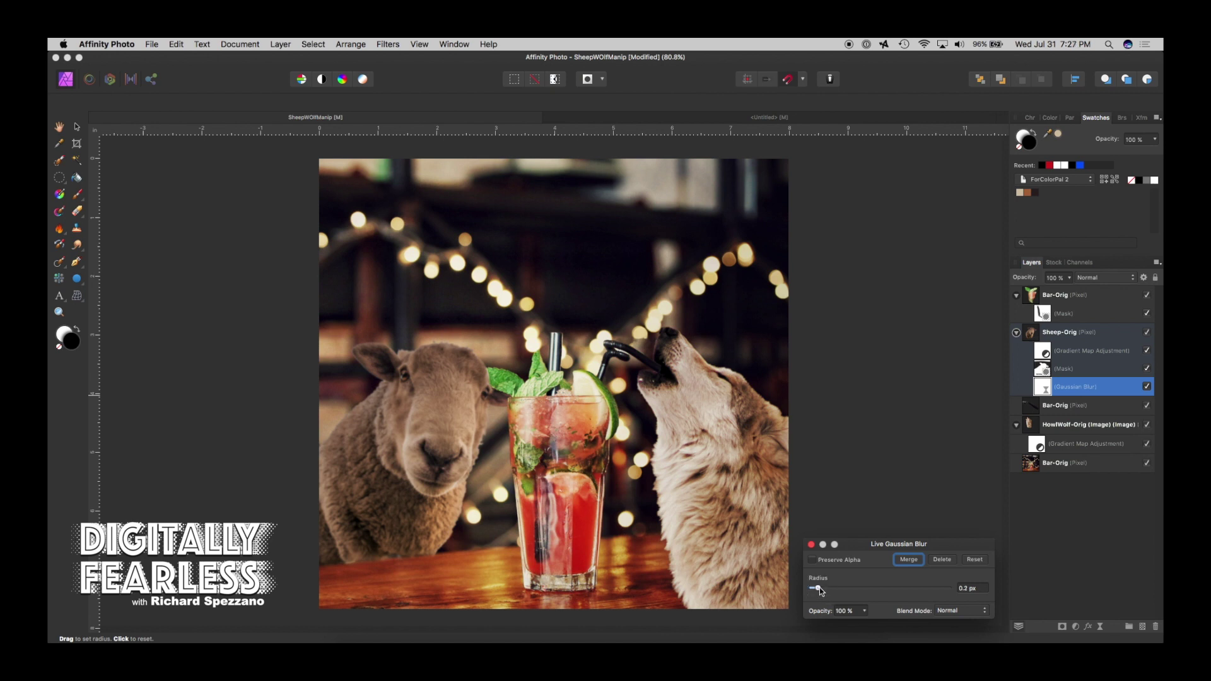
pyautogui.click(812, 546)
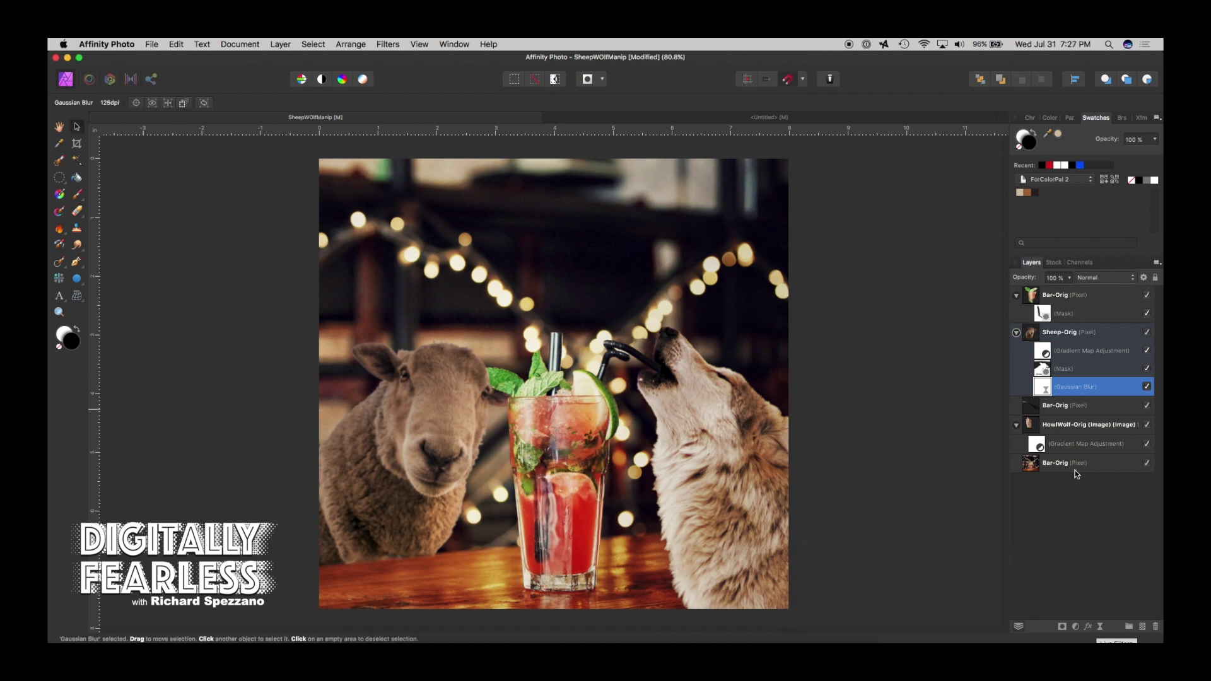
# Step: Collapse the expanded mint-and-glass, sheep and wolf layers in the layer stack
pyautogui.click(1017, 295)
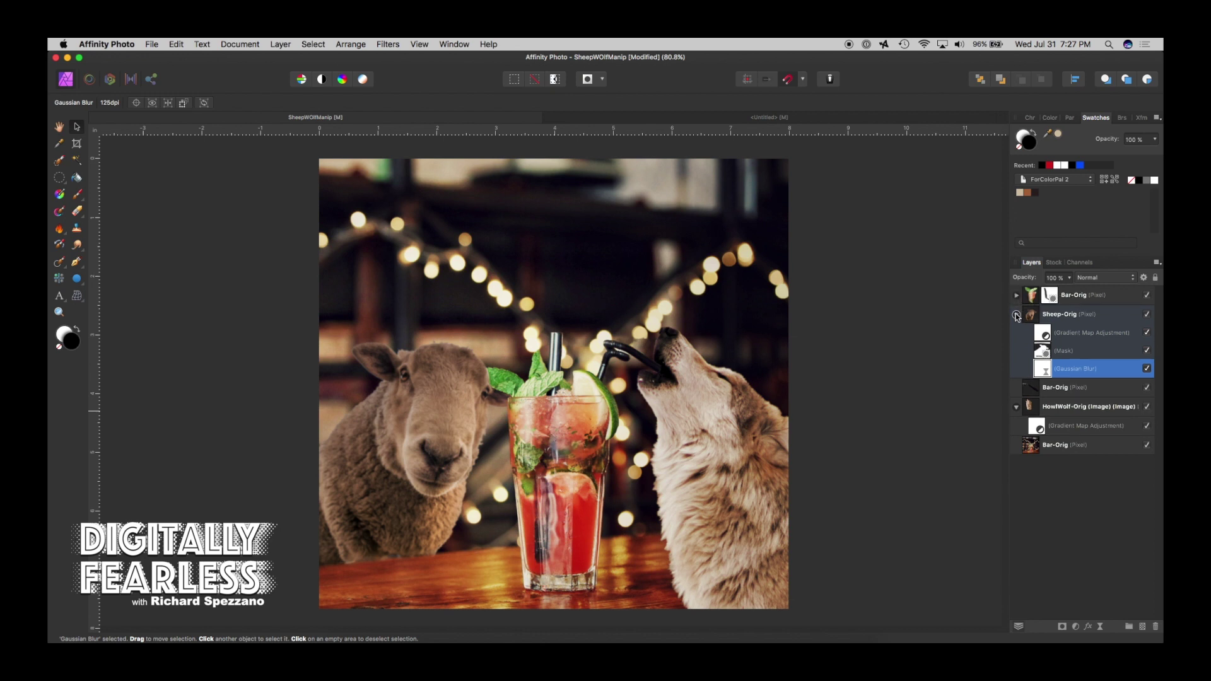
pyautogui.click(1016, 314)
pyautogui.click(1017, 388)
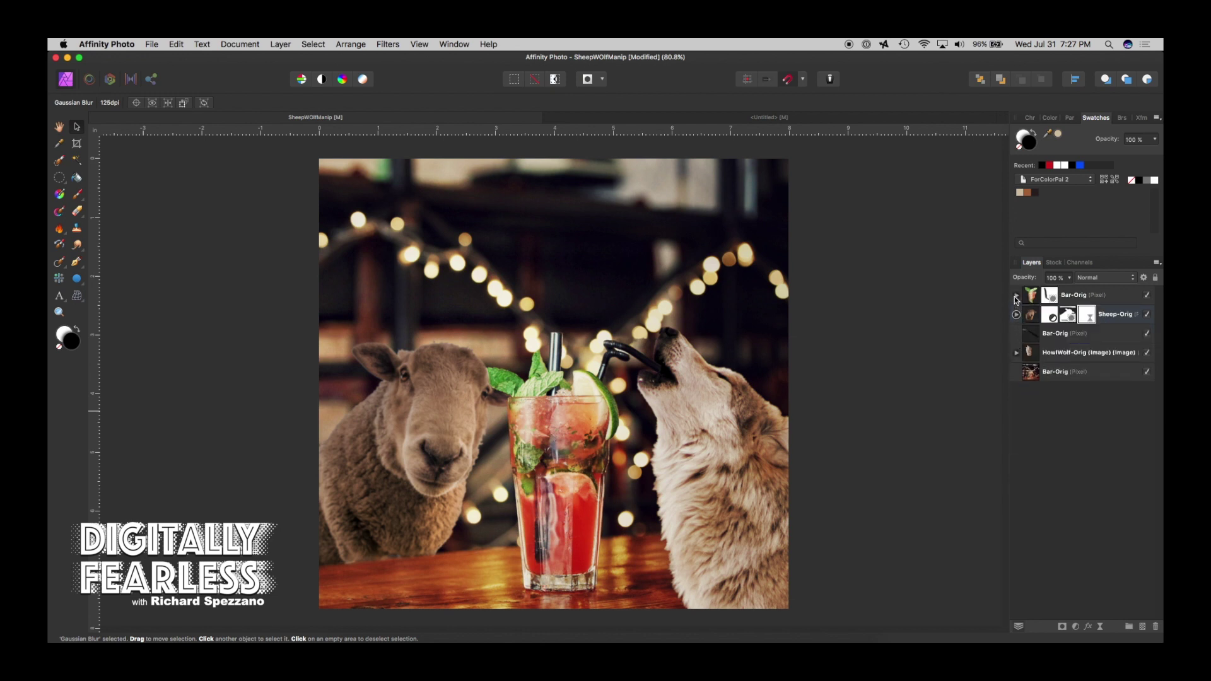
pyautogui.click(60, 126)
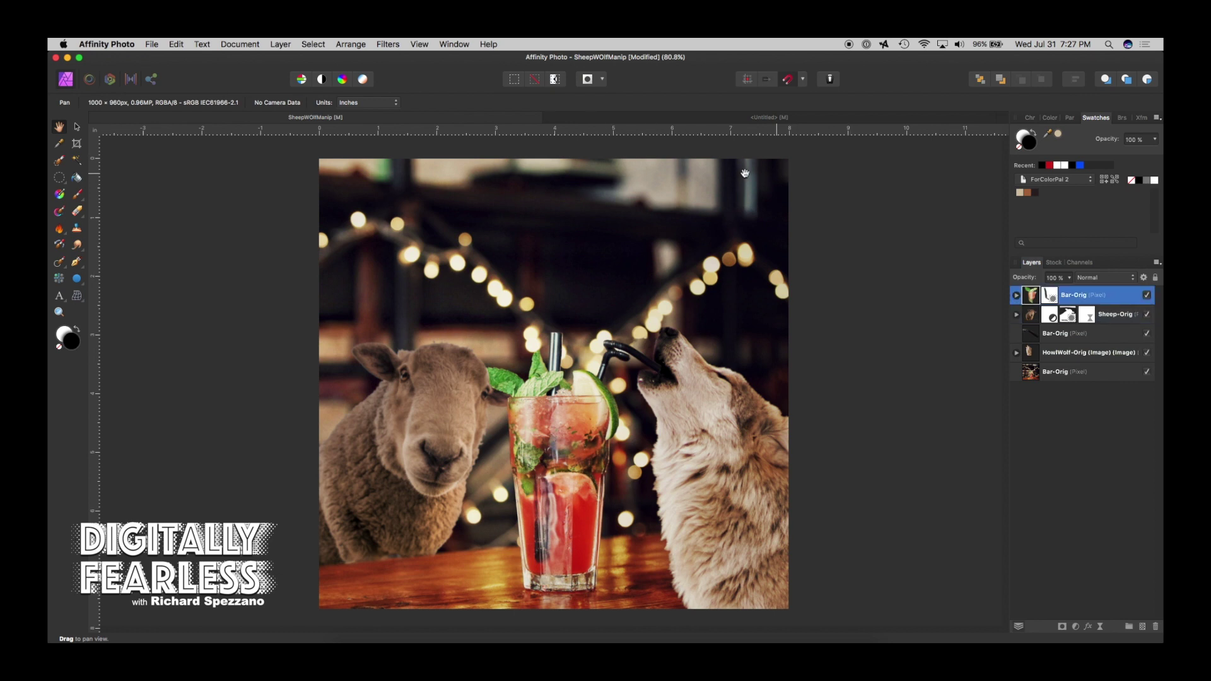
# Step: Add a new fill layer above all other layers and set its colour to black (000000)
pyautogui.click(281, 44)
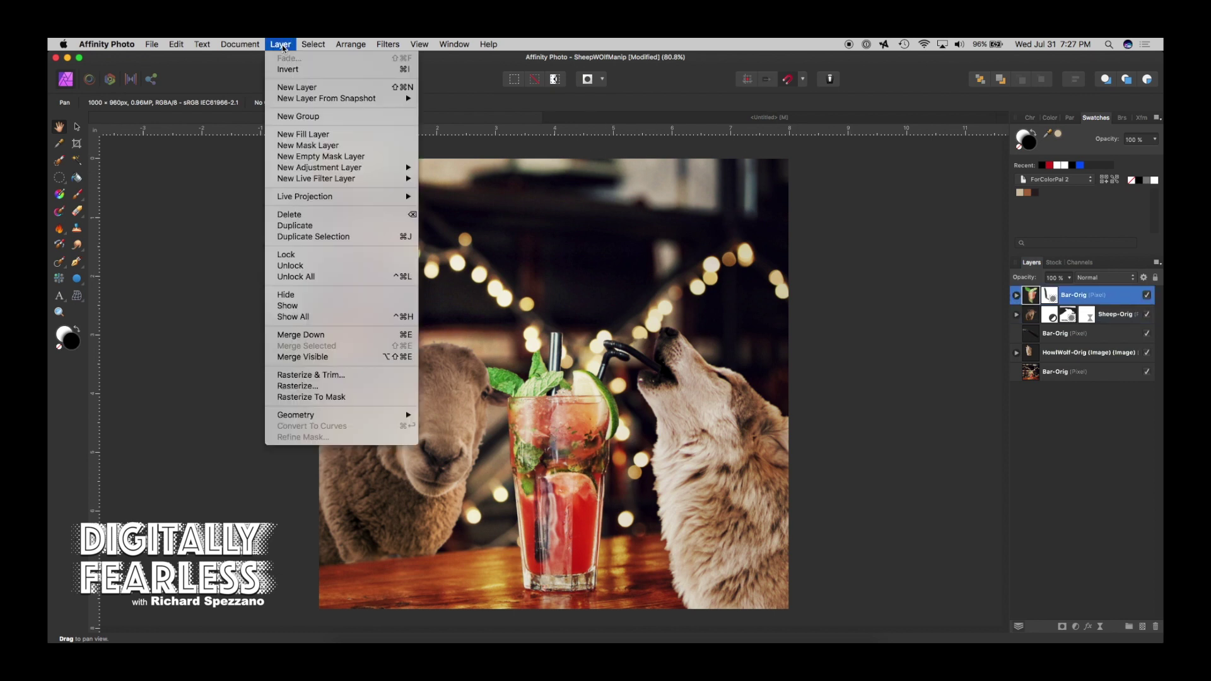
pyautogui.click(317, 136)
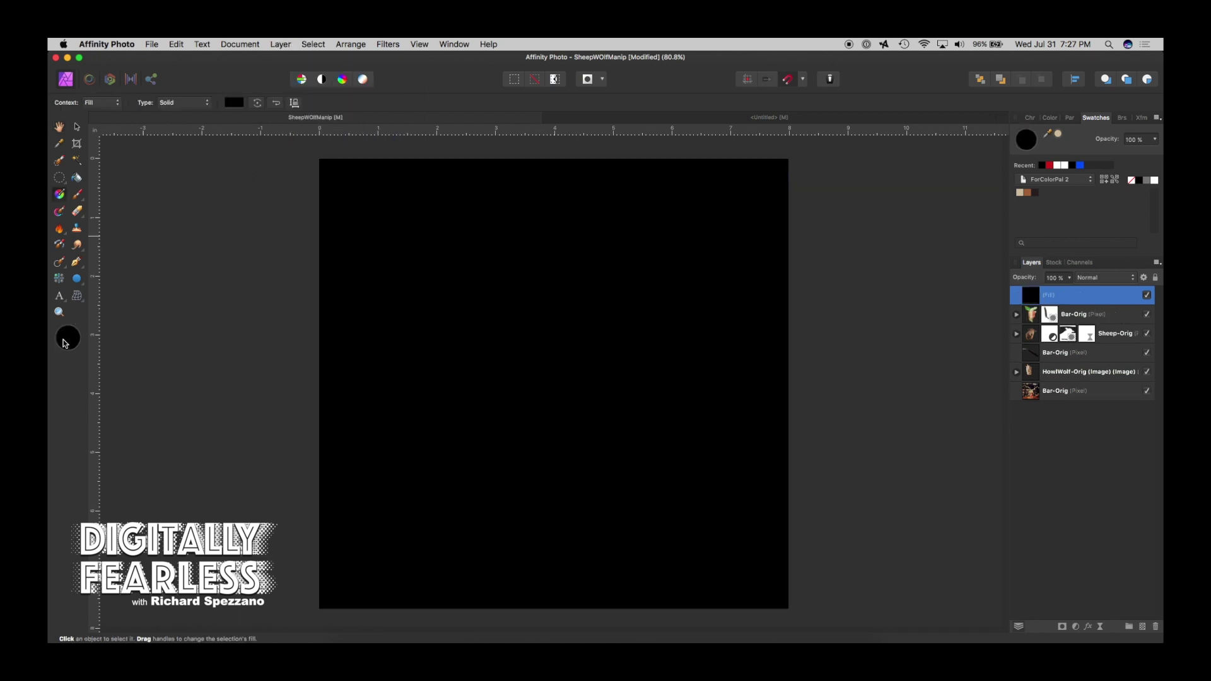
pyautogui.click(65, 344)
pyautogui.click(703, 368)
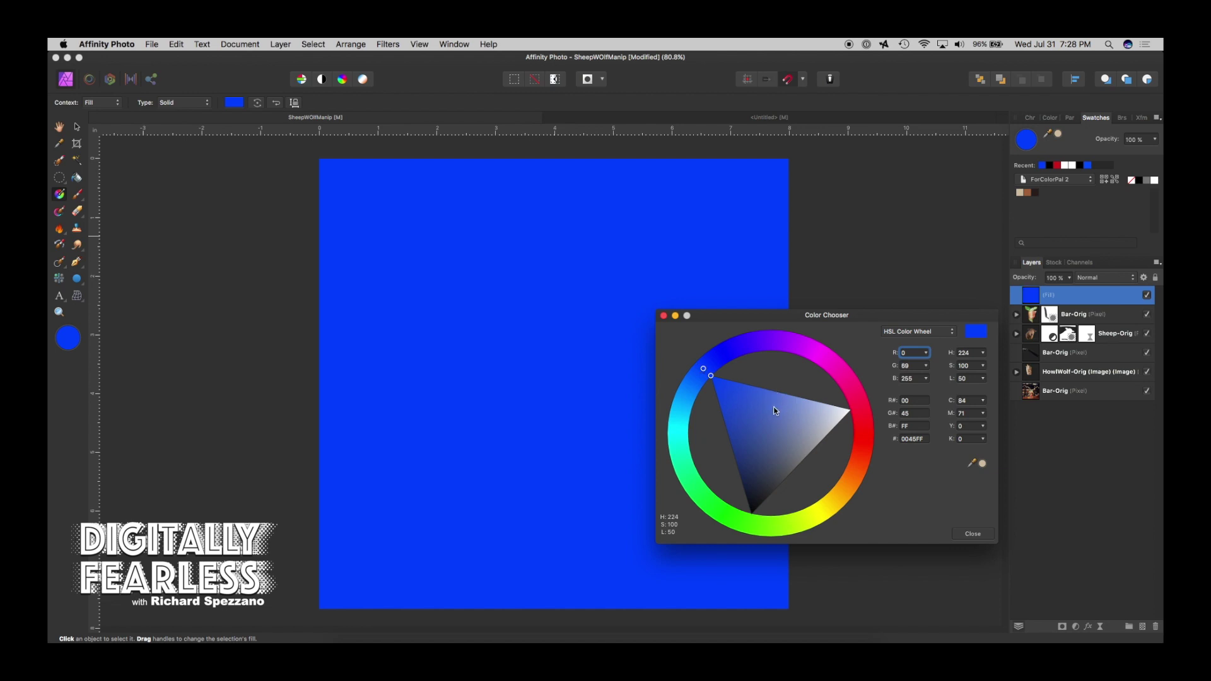
pyautogui.moveTo(776, 411); pyautogui.dragTo(751, 523)
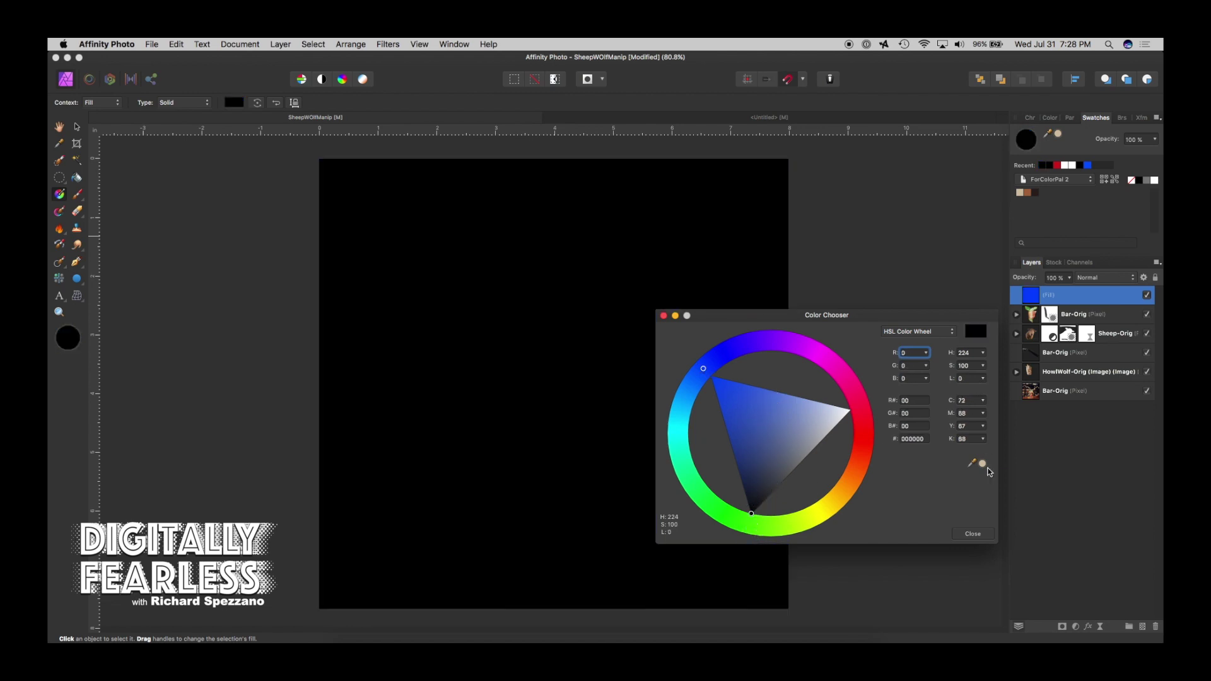
# Step: Cut a soft opening in the black fill layer by deleting a large central circular selection feathered by 349.4 px
pyautogui.click(59, 177)
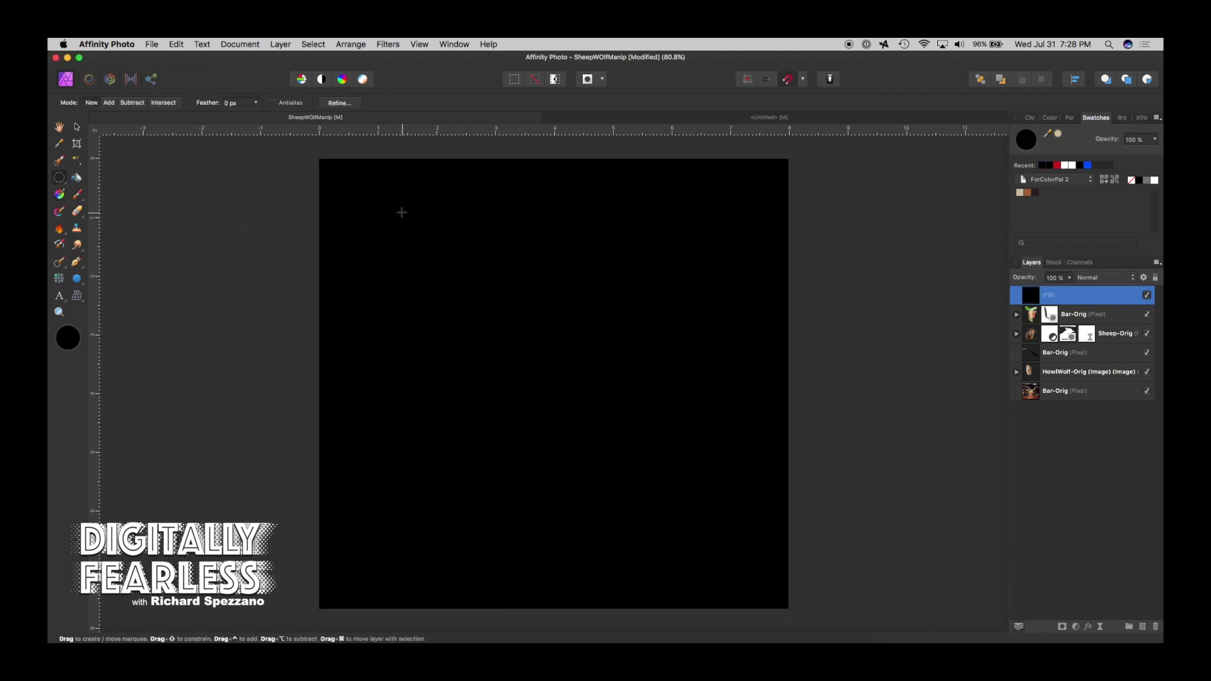
pyautogui.moveTo(396, 224); pyautogui.dragTo(720, 554)
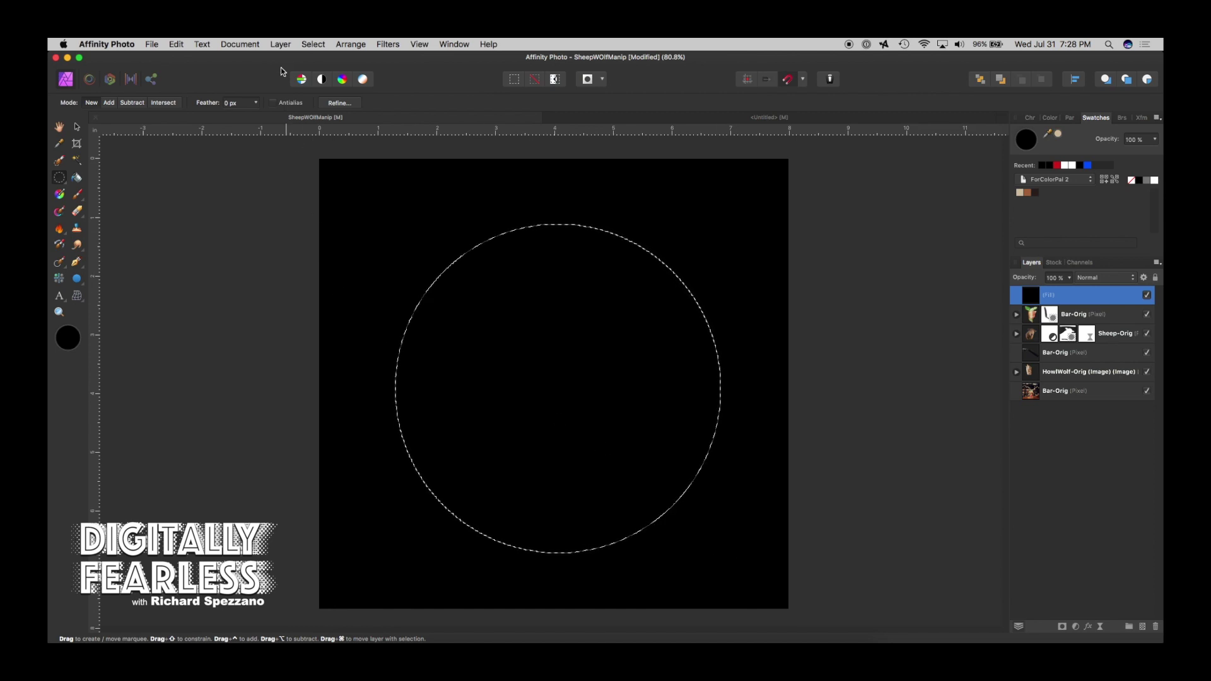
pyautogui.click(306, 44)
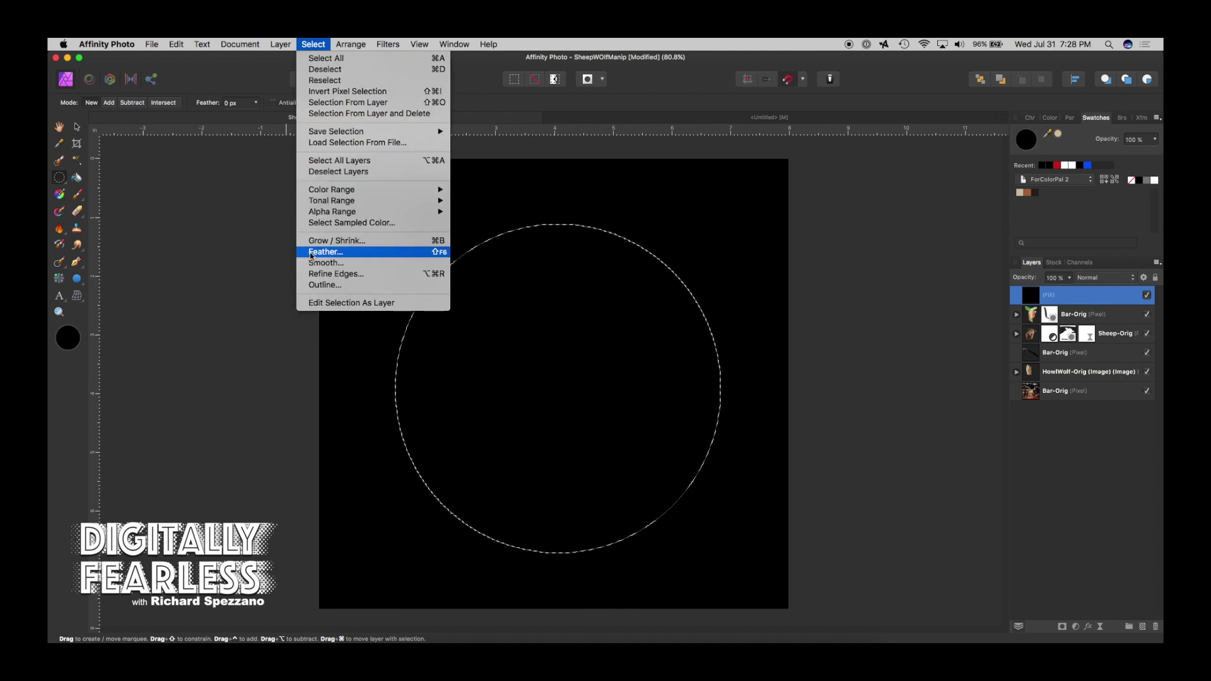
pyautogui.click(310, 252)
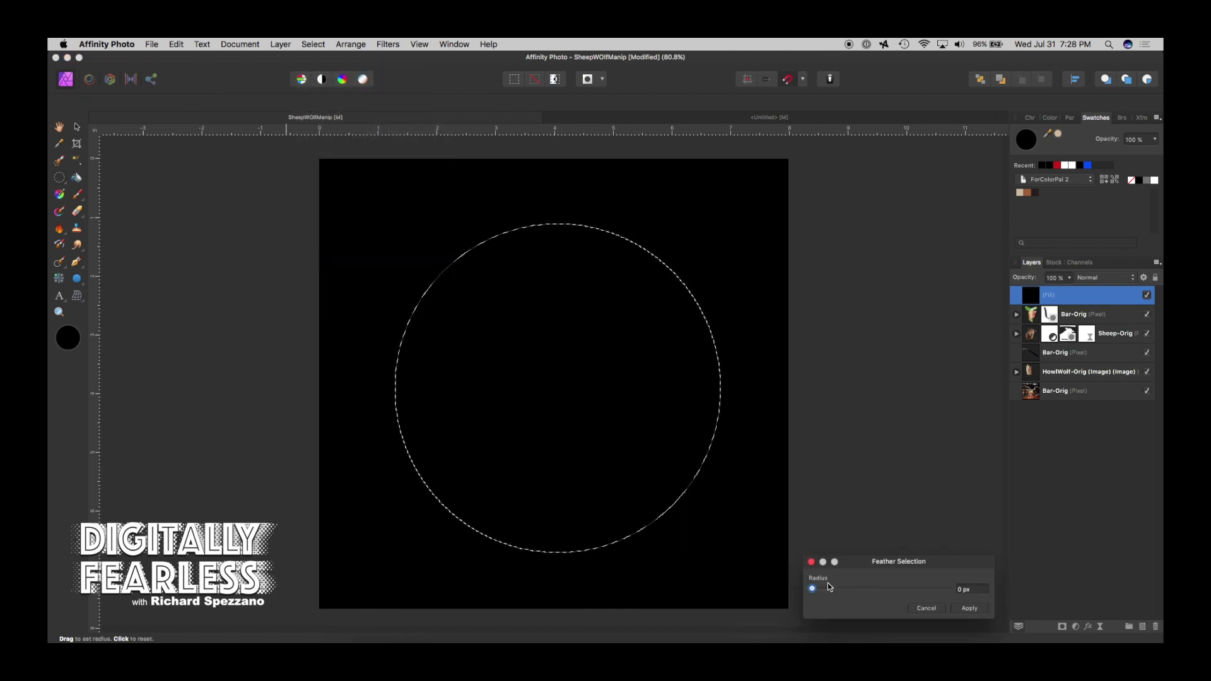
pyautogui.moveTo(812, 588); pyautogui.dragTo(859, 590)
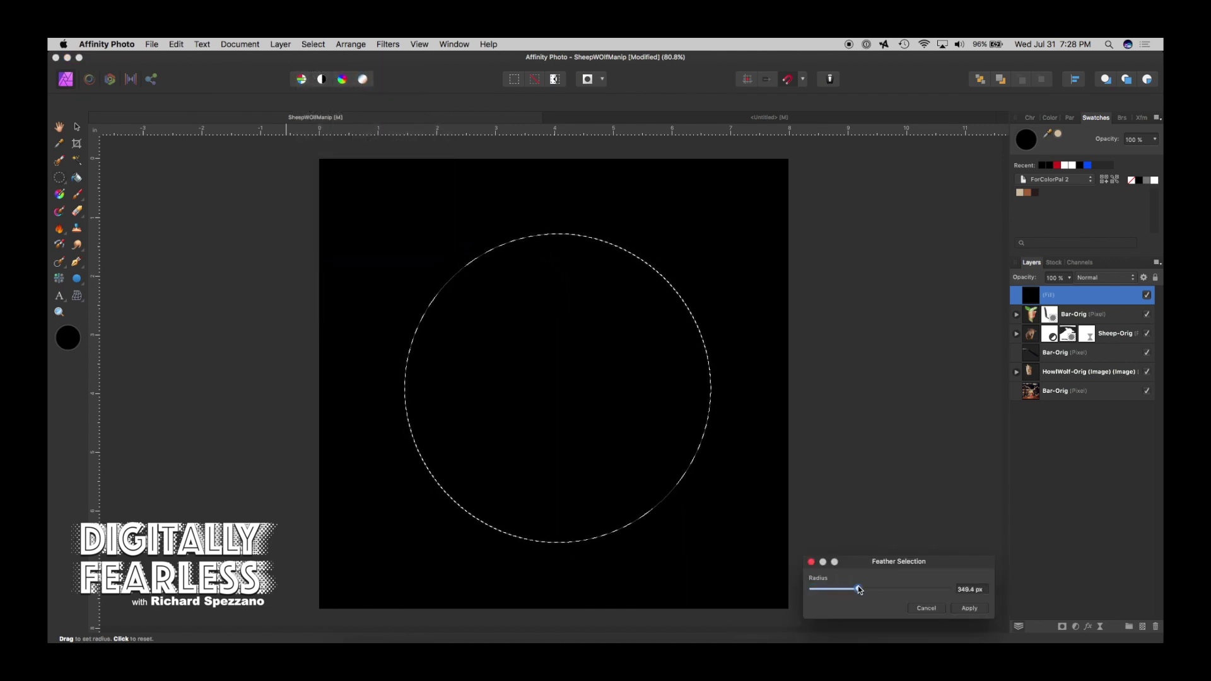
pyautogui.press('Return')
pyautogui.press('Delete')
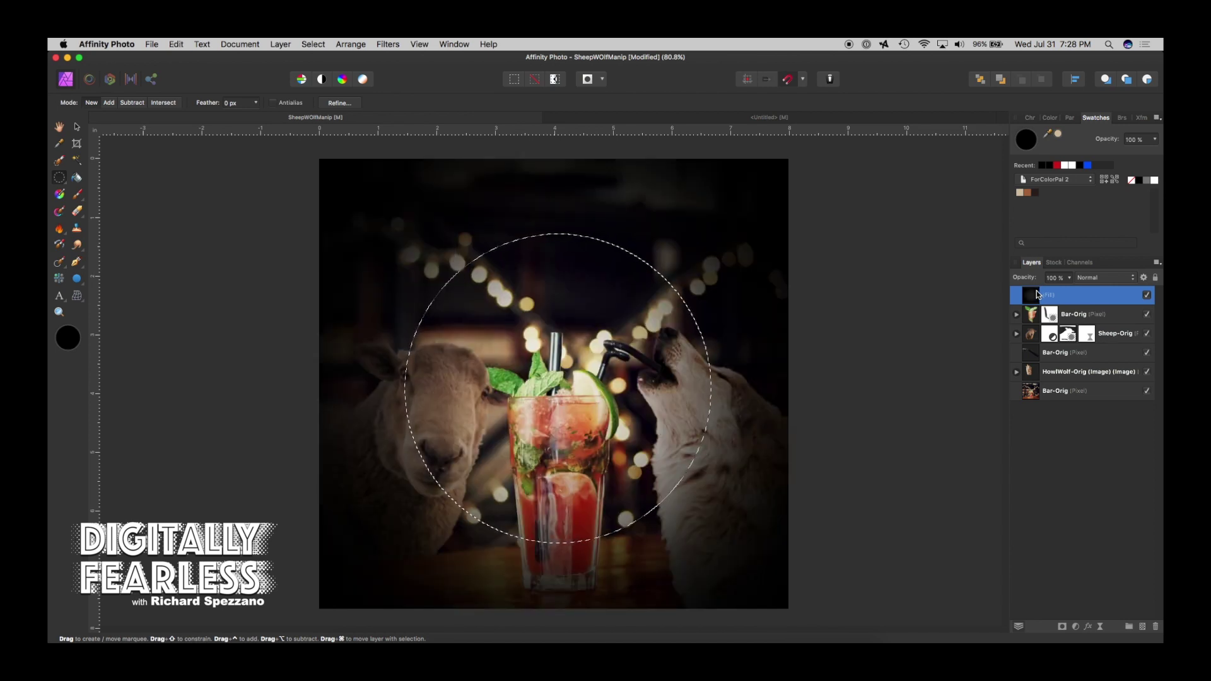
# Step: Clear the circular selection on the black fill layer and switch to the Move tool
pyautogui.press('super+d')
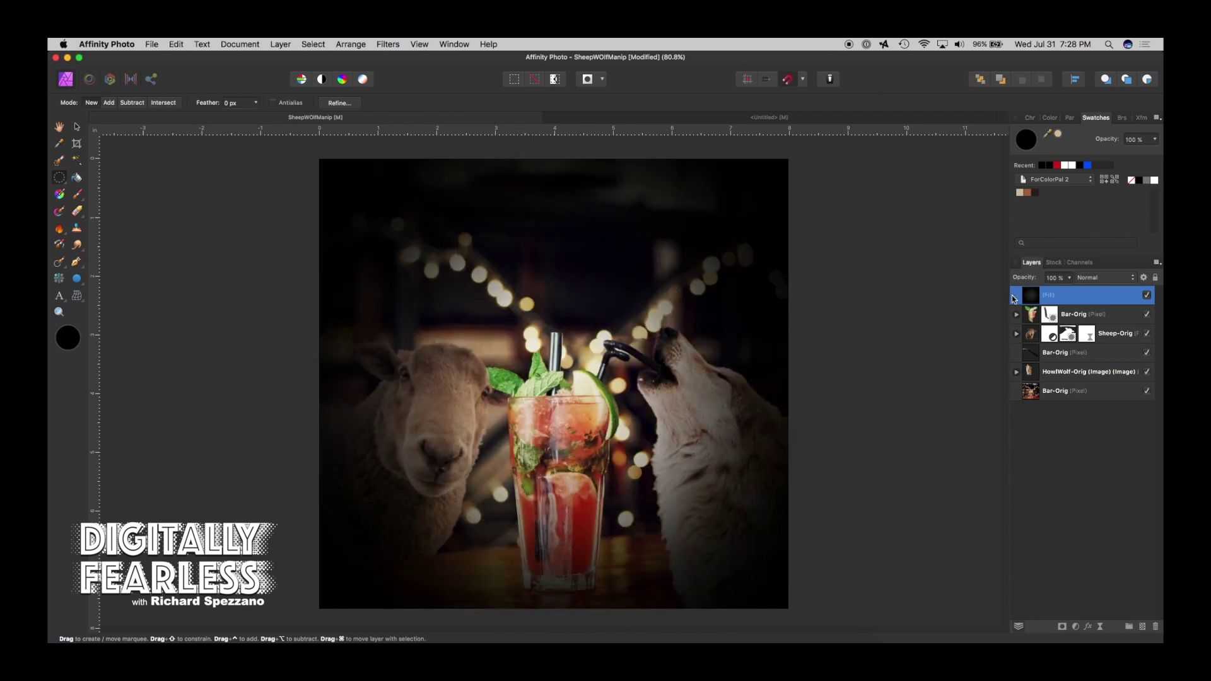
pyautogui.click(76, 127)
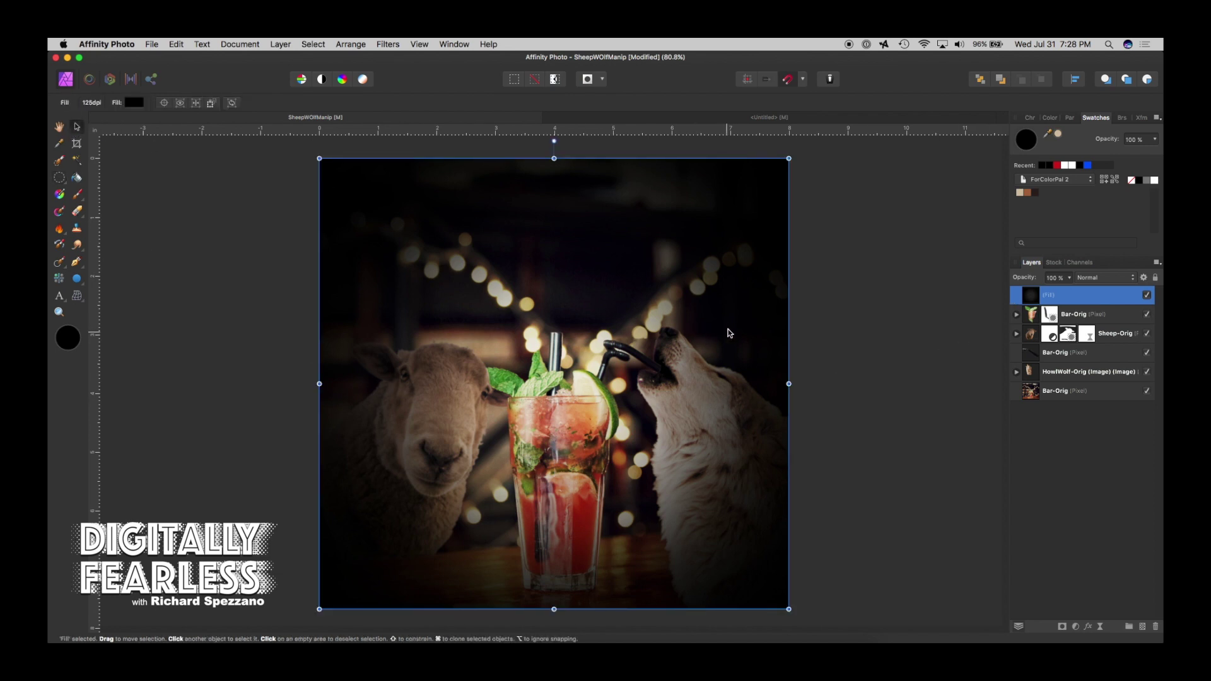
# Step: Try the black fill layer at reduced opacity and in Overlay blend mode, and return it to Normal at 100% opacity
pyautogui.click(1070, 279)
pyautogui.moveTo(1071, 292); pyautogui.dragTo(1043, 292)
pyautogui.click(1088, 279)
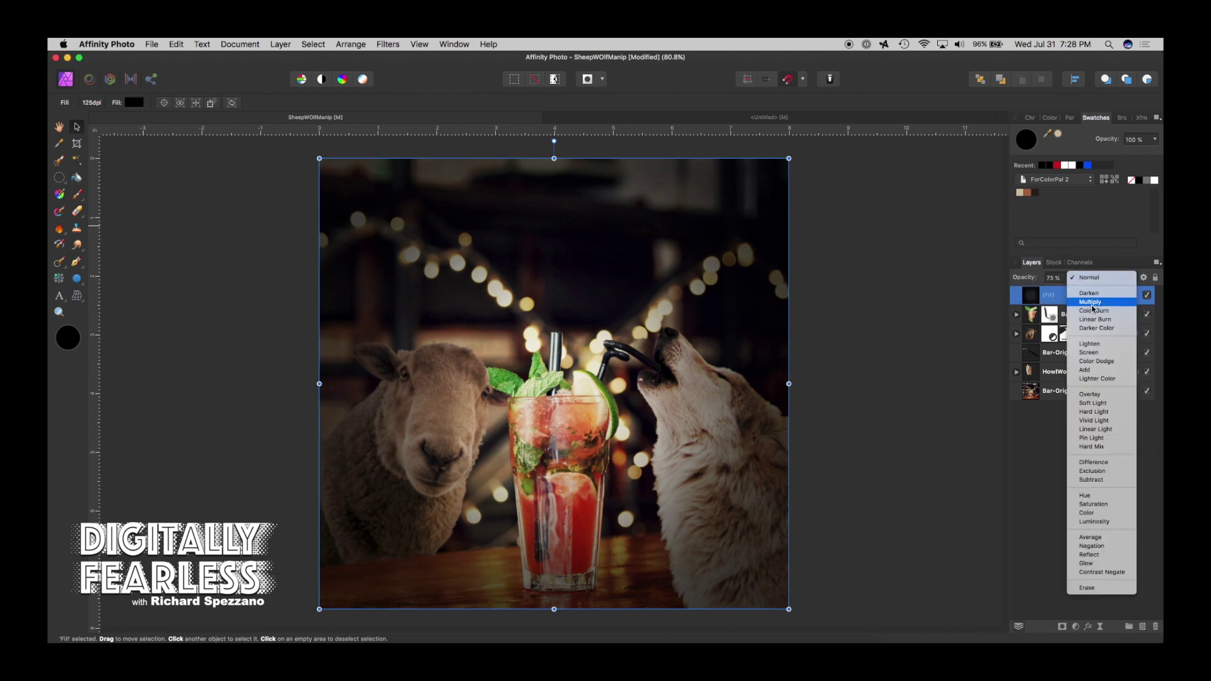
pyautogui.click(1087, 395)
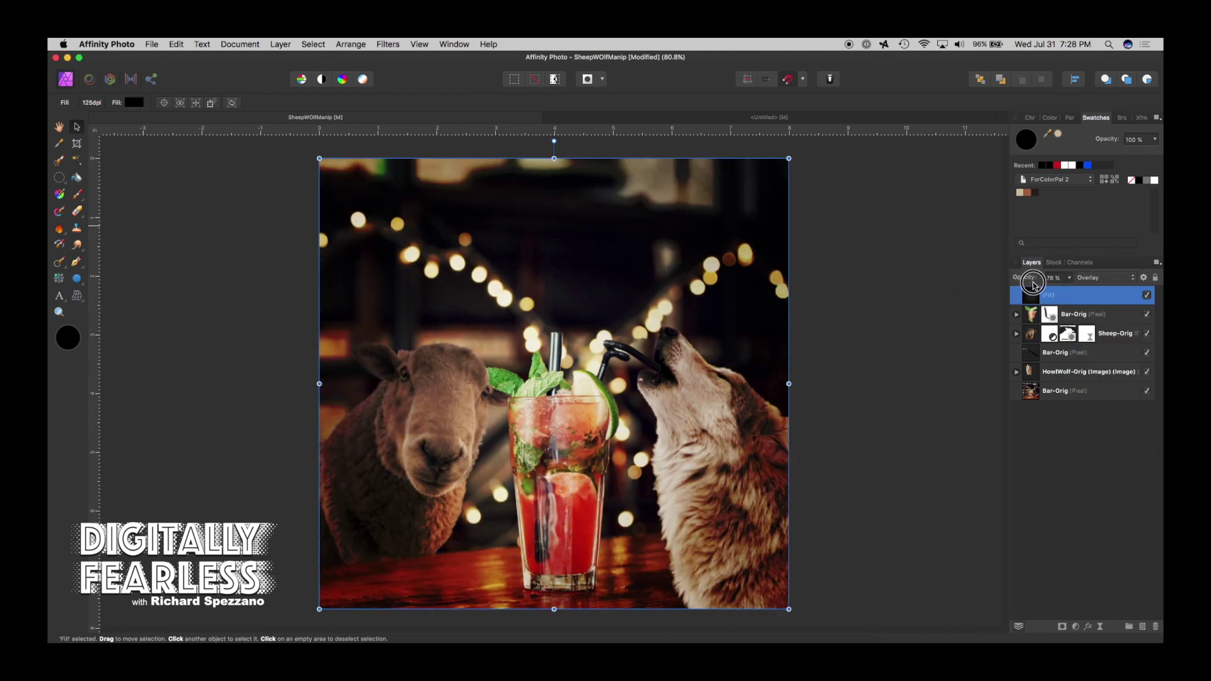
pyautogui.moveTo(1025, 279); pyautogui.dragTo(1077, 275)
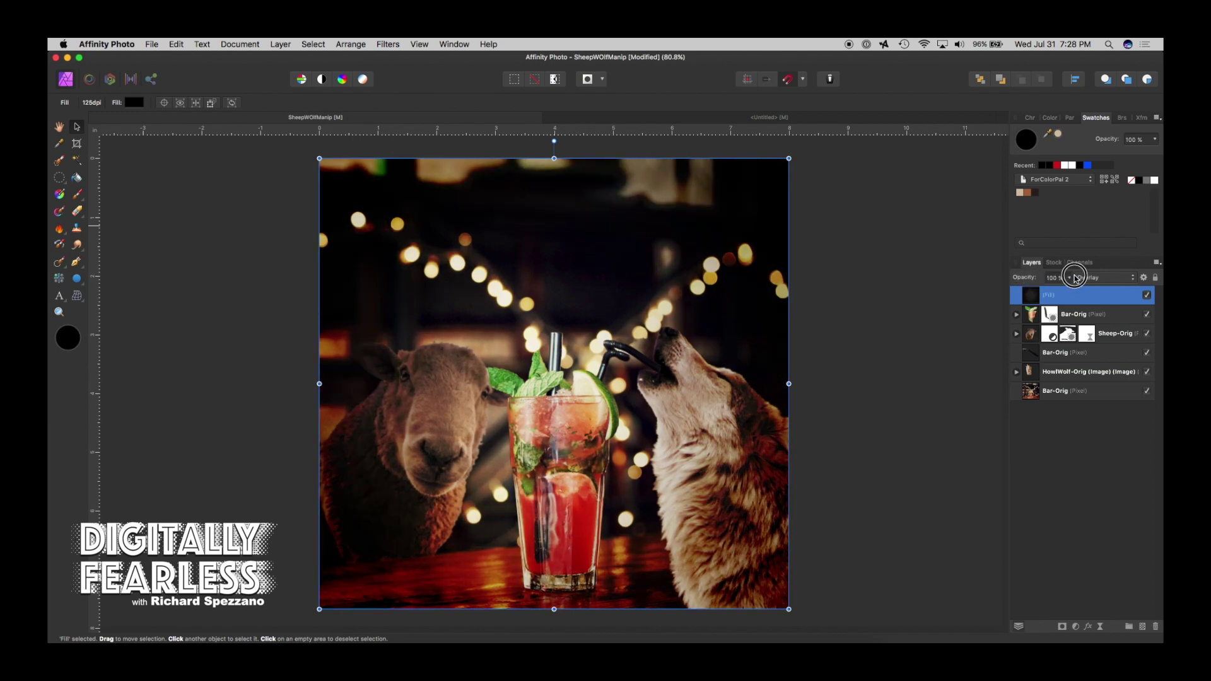
pyautogui.click(1091, 278)
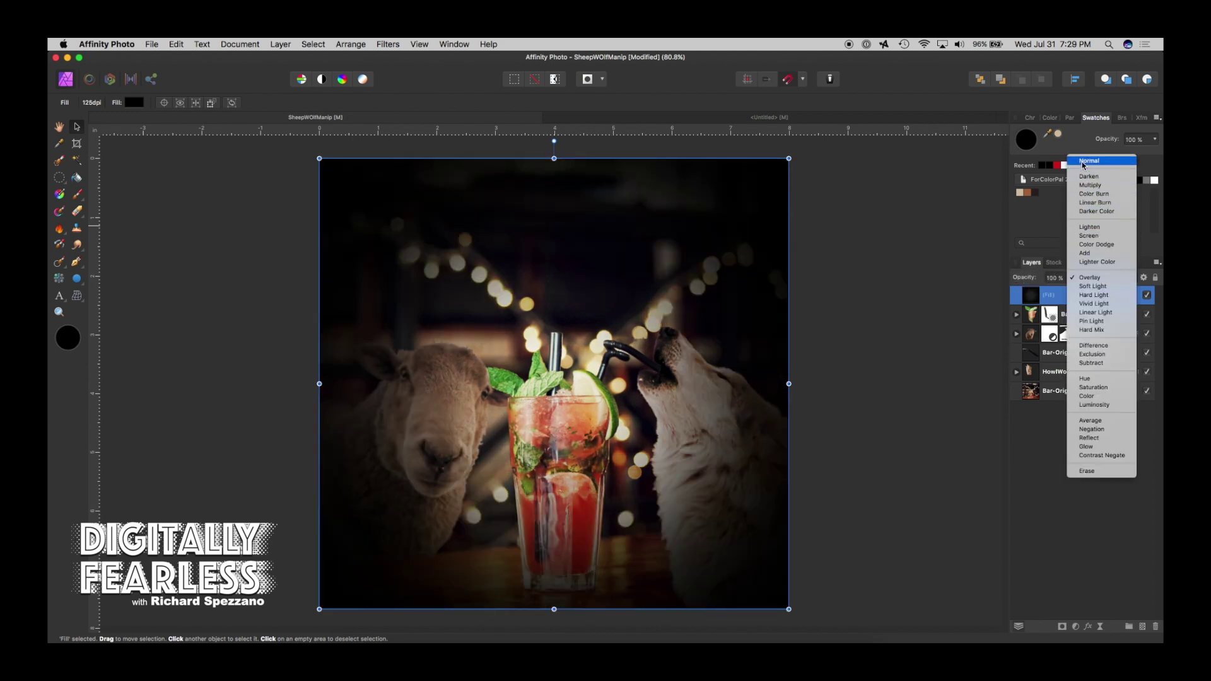
pyautogui.click(1089, 161)
pyautogui.moveTo(1041, 279)
pyautogui.mouseDown()
pyautogui.moveTo(990, 276)
pyautogui.moveTo(1056, 282)
pyautogui.mouseUp()
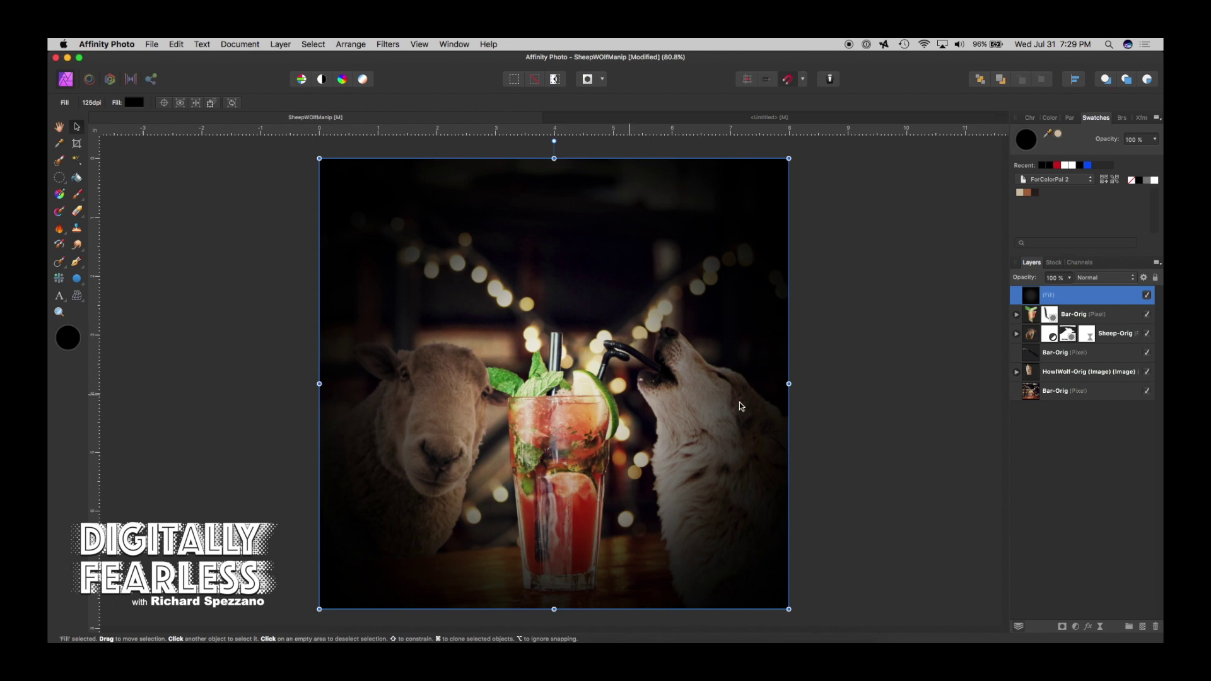
# Step: Stretch the vignette fill layer outward so that it extends past the sides and lower edge of the canvas while still covering the top
pyautogui.moveTo(790, 384); pyautogui.dragTo(828, 383)
pyautogui.moveTo(317, 385); pyautogui.dragTo(273, 383)
pyautogui.moveTo(549, 158)
pyautogui.mouseDown()
pyautogui.moveTo(536, 273)
pyautogui.moveTo(581, 75)
pyautogui.moveTo(560, 179)
pyautogui.moveTo(568, 169)
pyautogui.mouseUp()
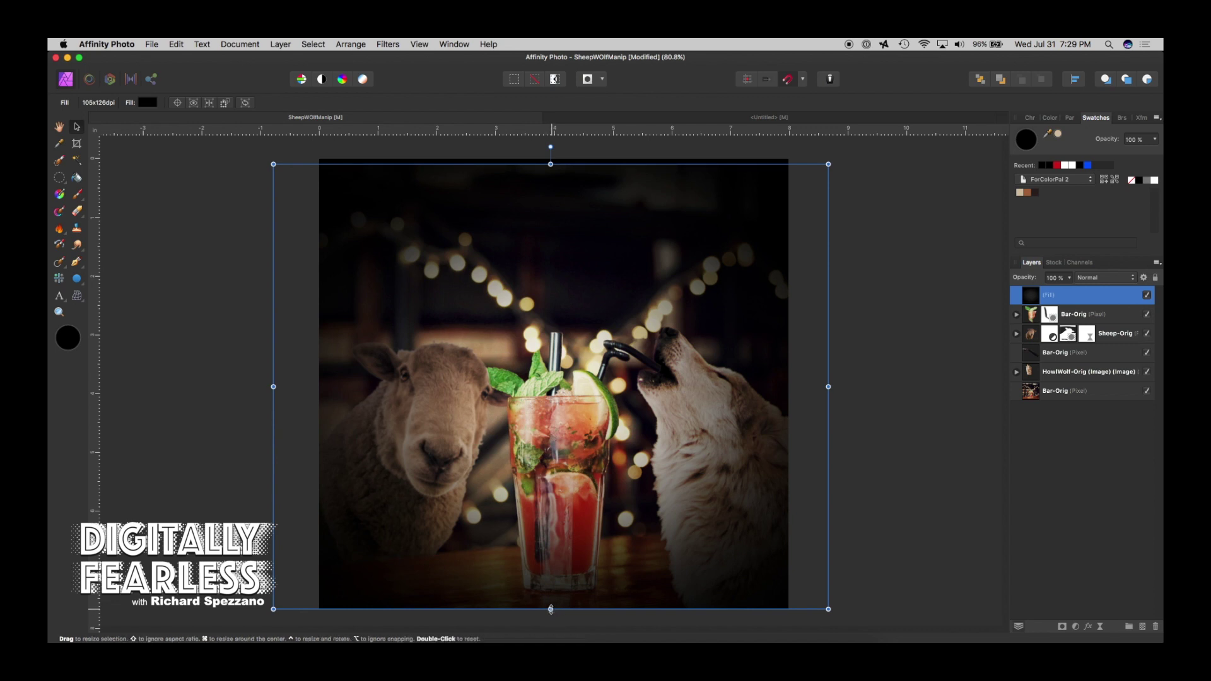
pyautogui.scroll(-2, 554, 622)
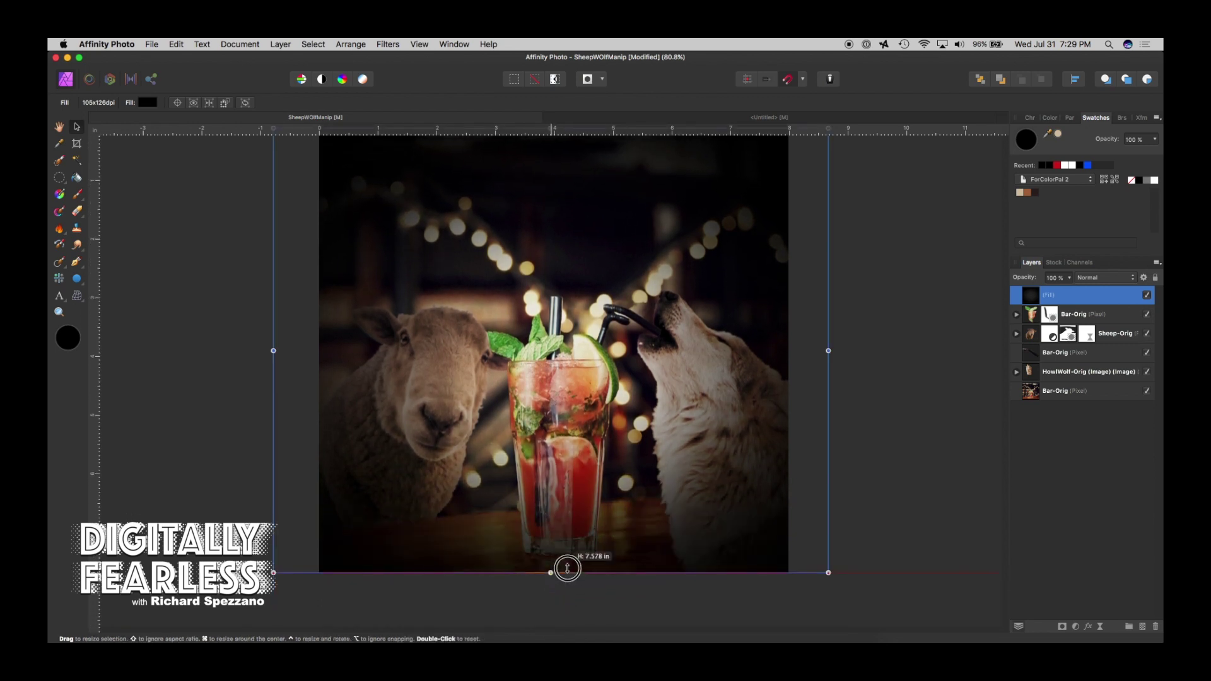
pyautogui.moveTo(565, 569); pyautogui.dragTo(566, 579)
pyautogui.moveTo(829, 354)
pyautogui.mouseDown()
pyautogui.moveTo(877, 351)
pyautogui.moveTo(851, 354)
pyautogui.mouseUp()
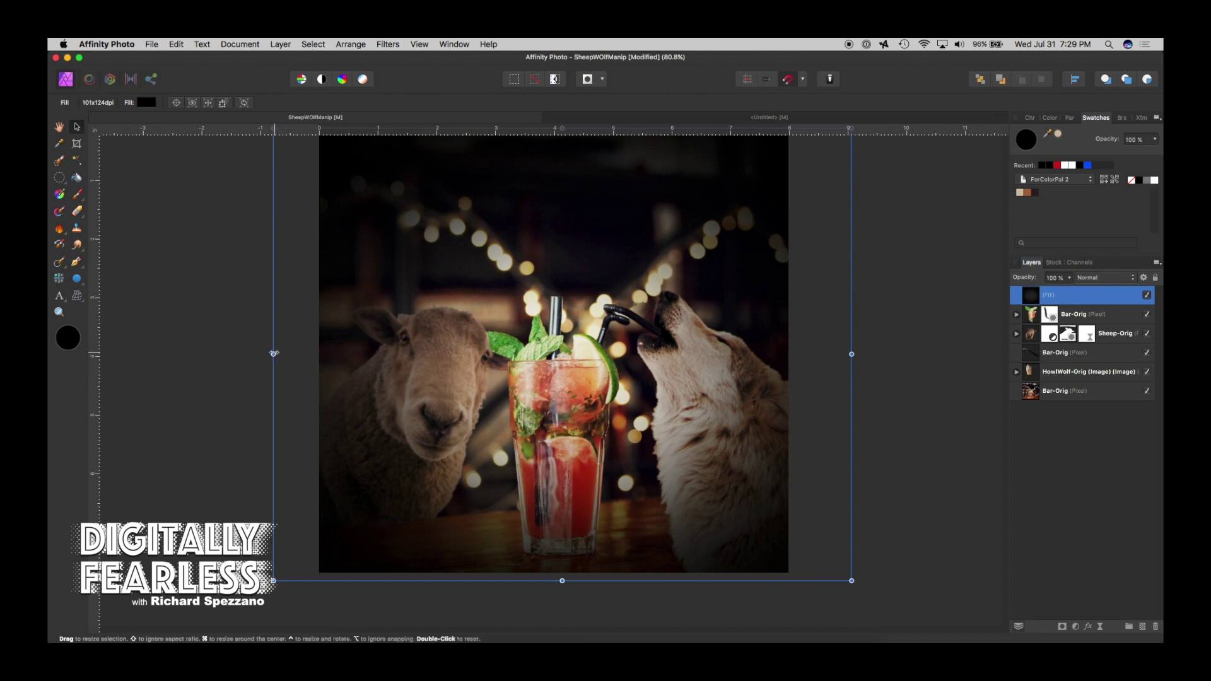
pyautogui.moveTo(279, 353)
pyautogui.mouseDown()
pyautogui.moveTo(232, 353)
pyautogui.moveTo(278, 354)
pyautogui.mouseUp()
pyautogui.scroll(3, 278, 354)
pyautogui.moveTo(565, 178); pyautogui.dragTo(565, 149)
# Step: Lower the vignette fill layer's opacity to 57% and compare the image with and without it
pyautogui.moveTo(1028, 278); pyautogui.dragTo(1004, 271)
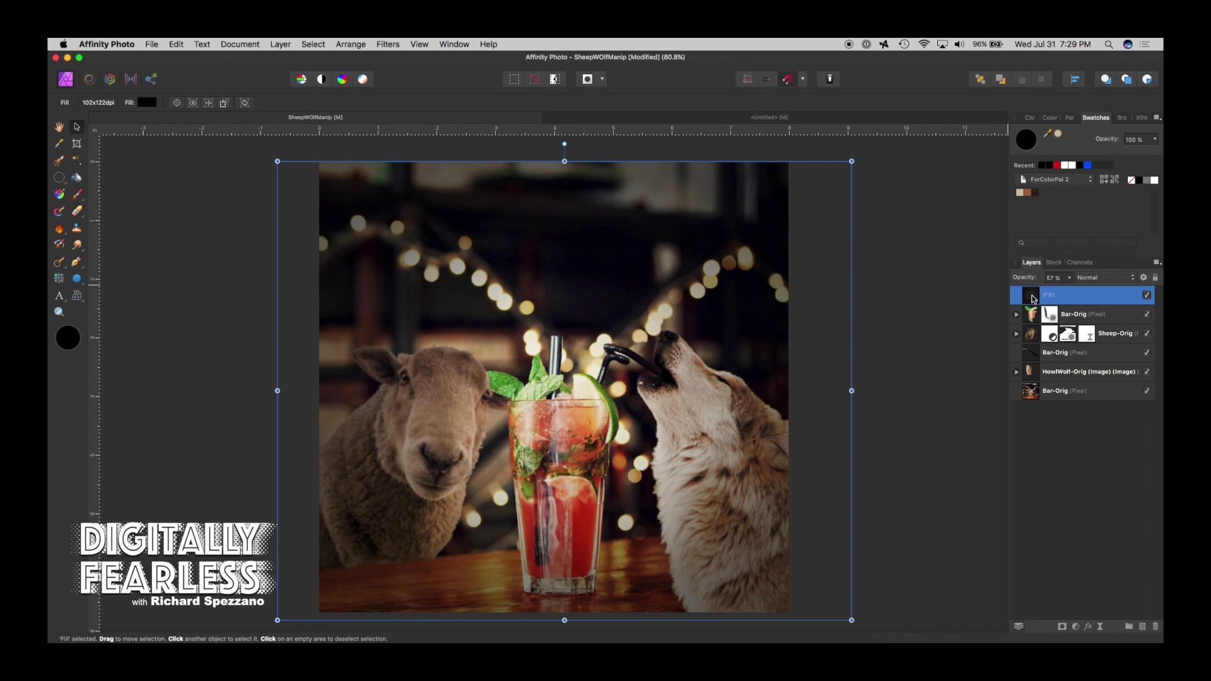
pyautogui.click(1149, 296)
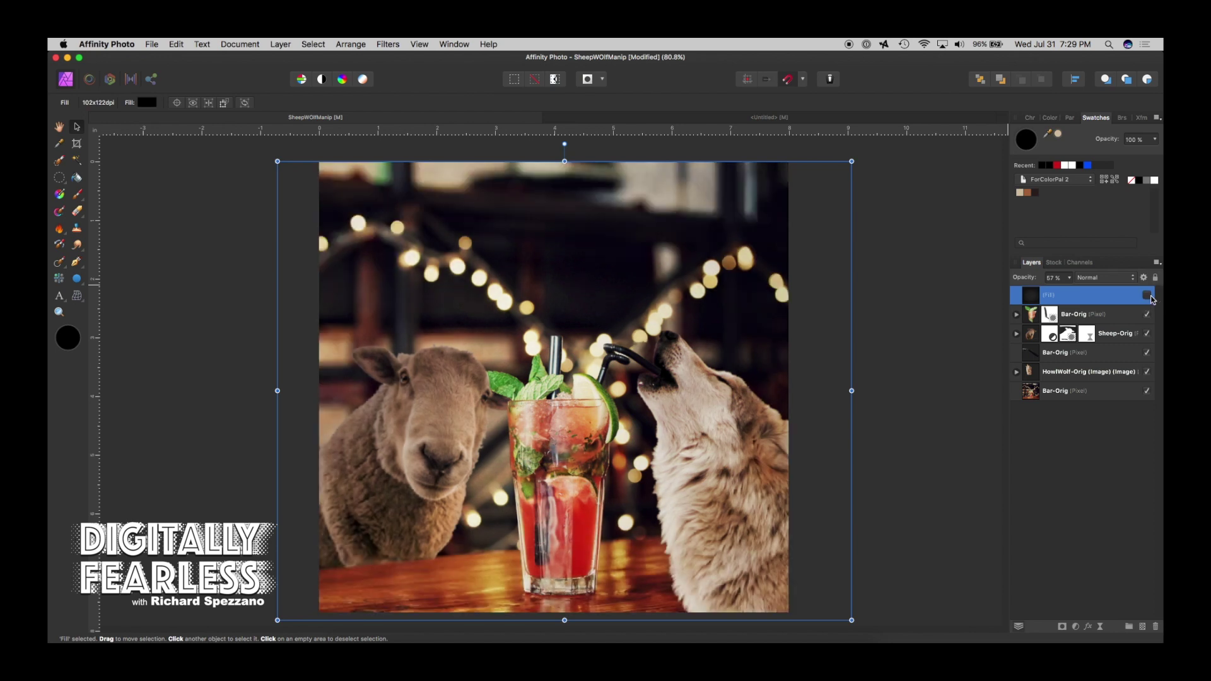
pyautogui.click(1150, 297)
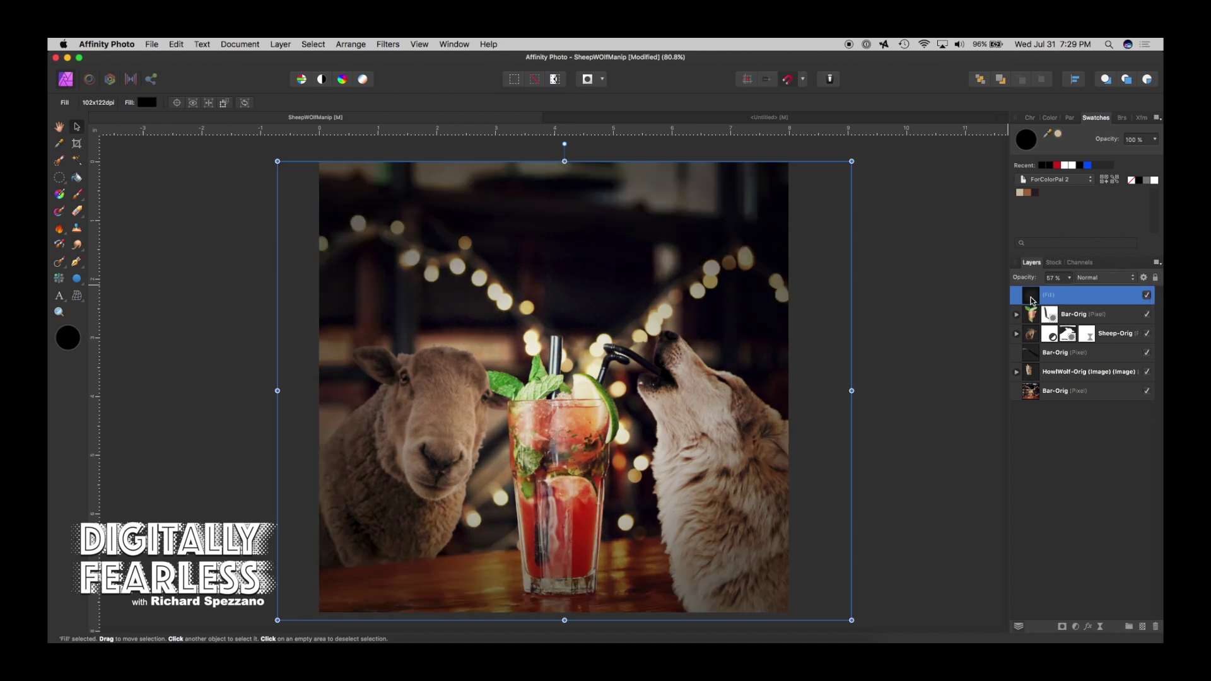
# Step: Widen the vignette fill layer further past both sides of the canvas and fine-tune its opacity, comparing the image with and without it
pyautogui.moveTo(851, 390); pyautogui.dragTo(867, 390)
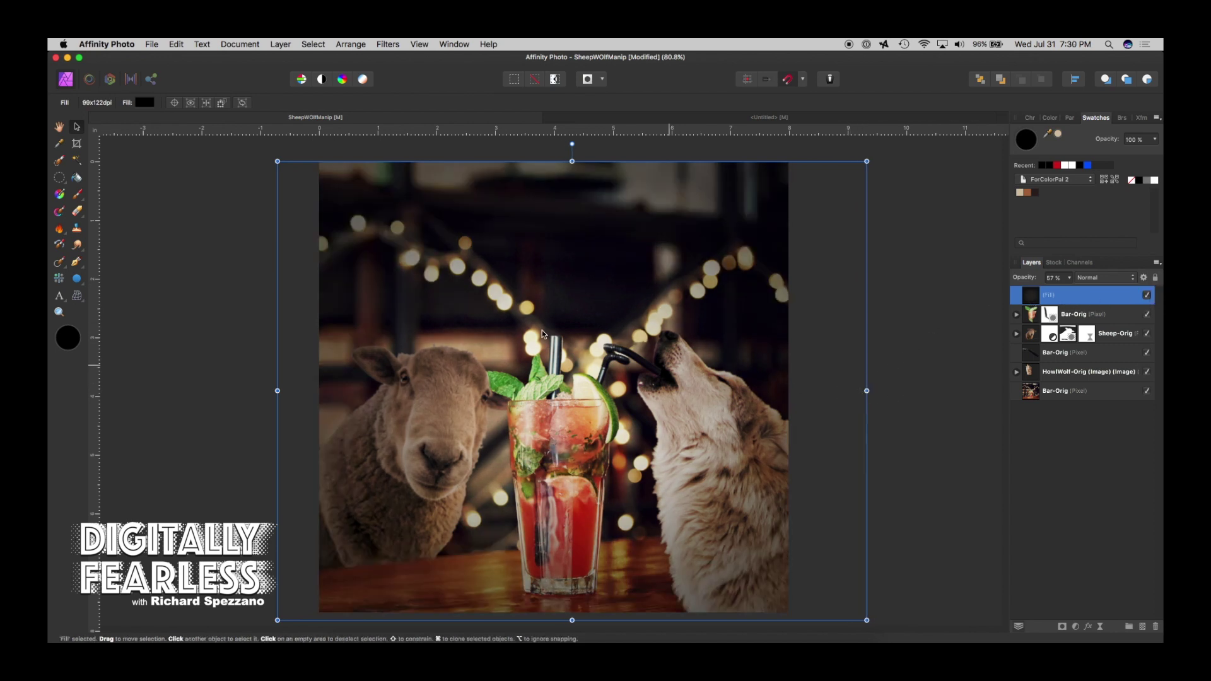
pyautogui.moveTo(278, 390); pyautogui.dragTo(246, 390)
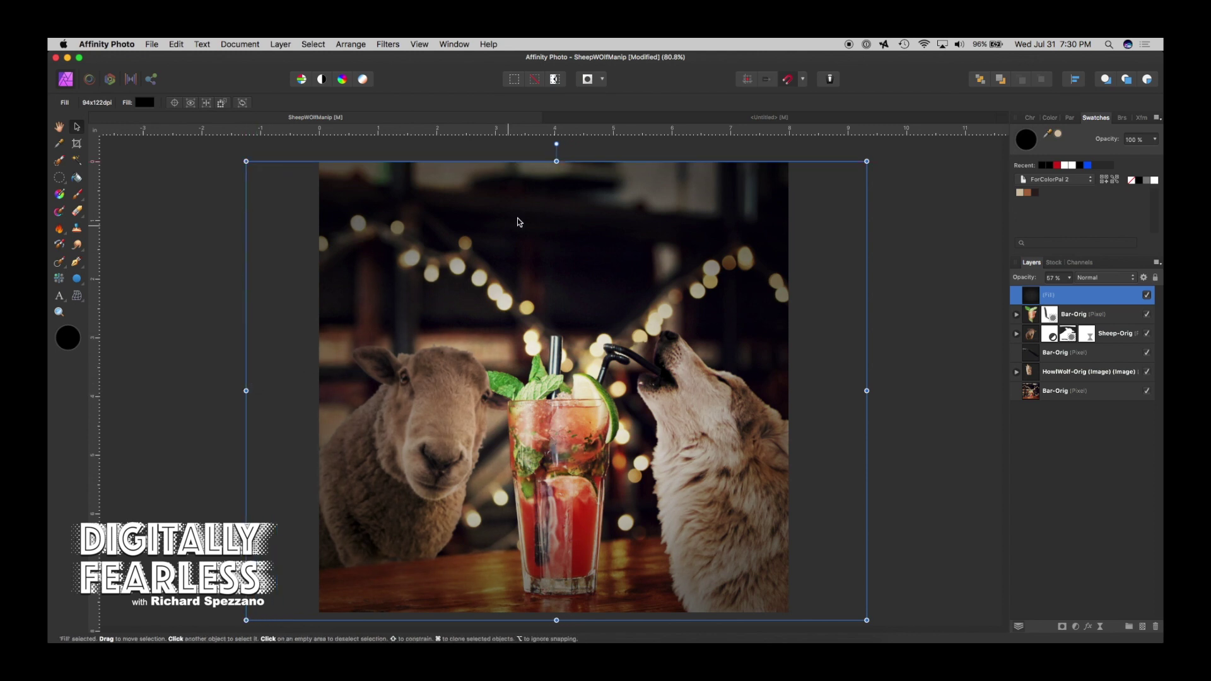
pyautogui.moveTo(1038, 277); pyautogui.dragTo(1025, 277)
pyautogui.click(1148, 296)
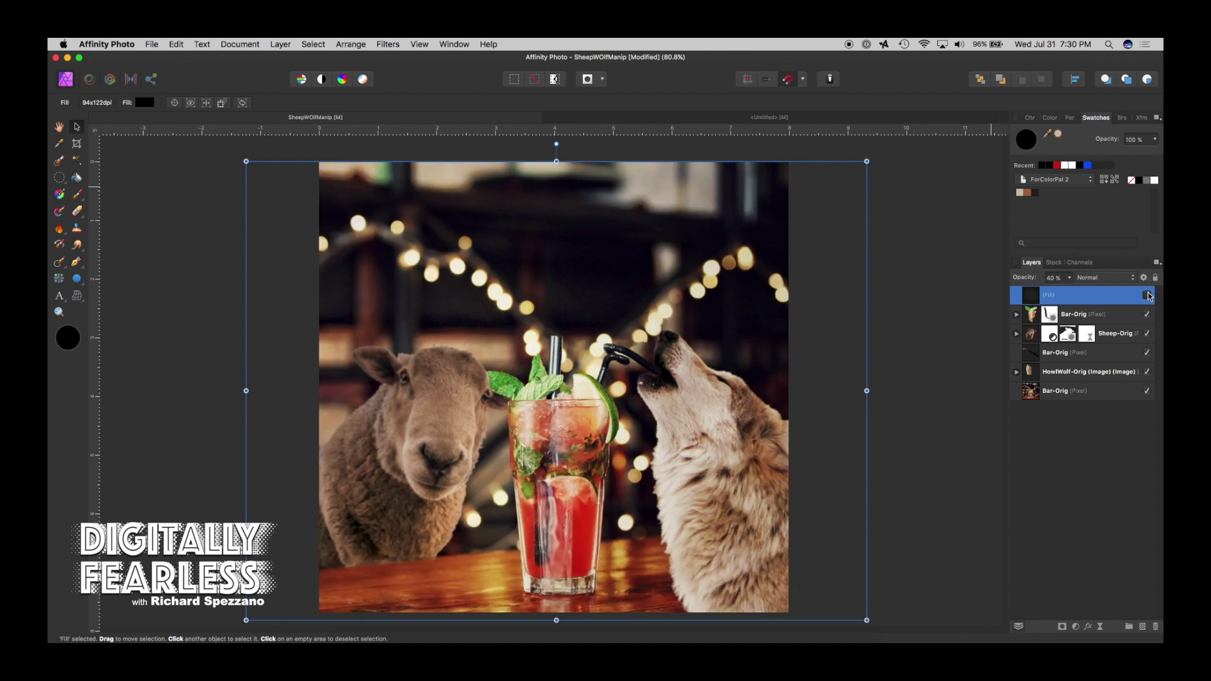
pyautogui.click(1149, 297)
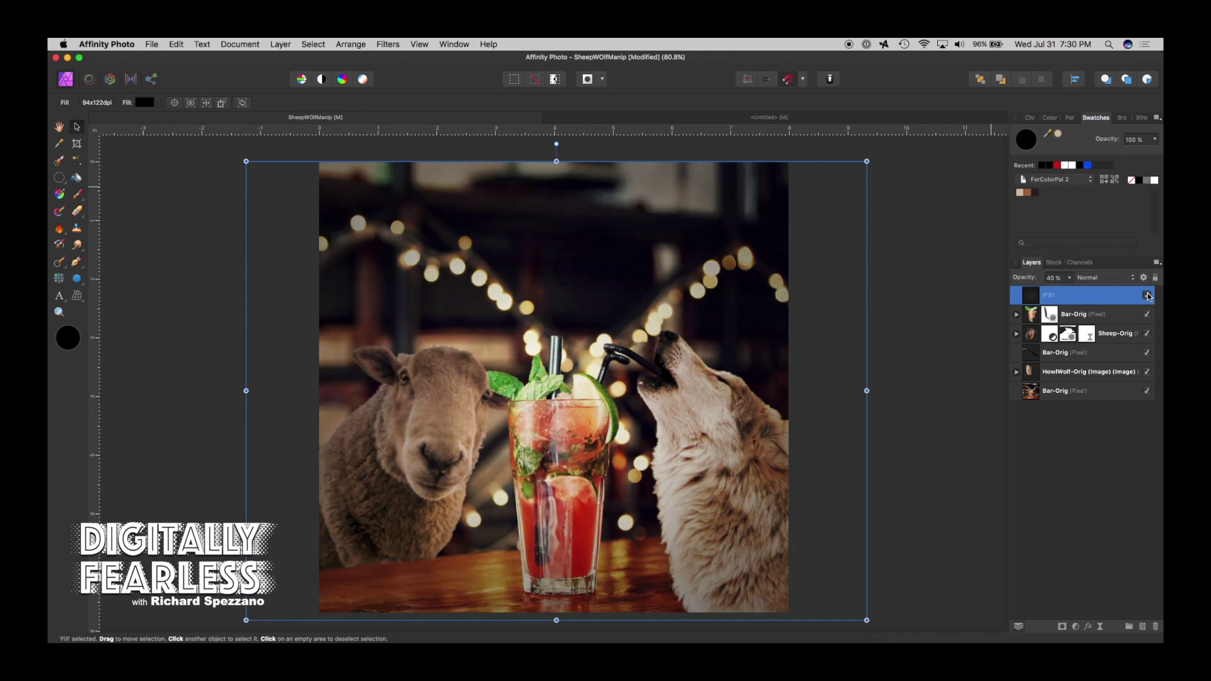
pyautogui.click(975, 255)
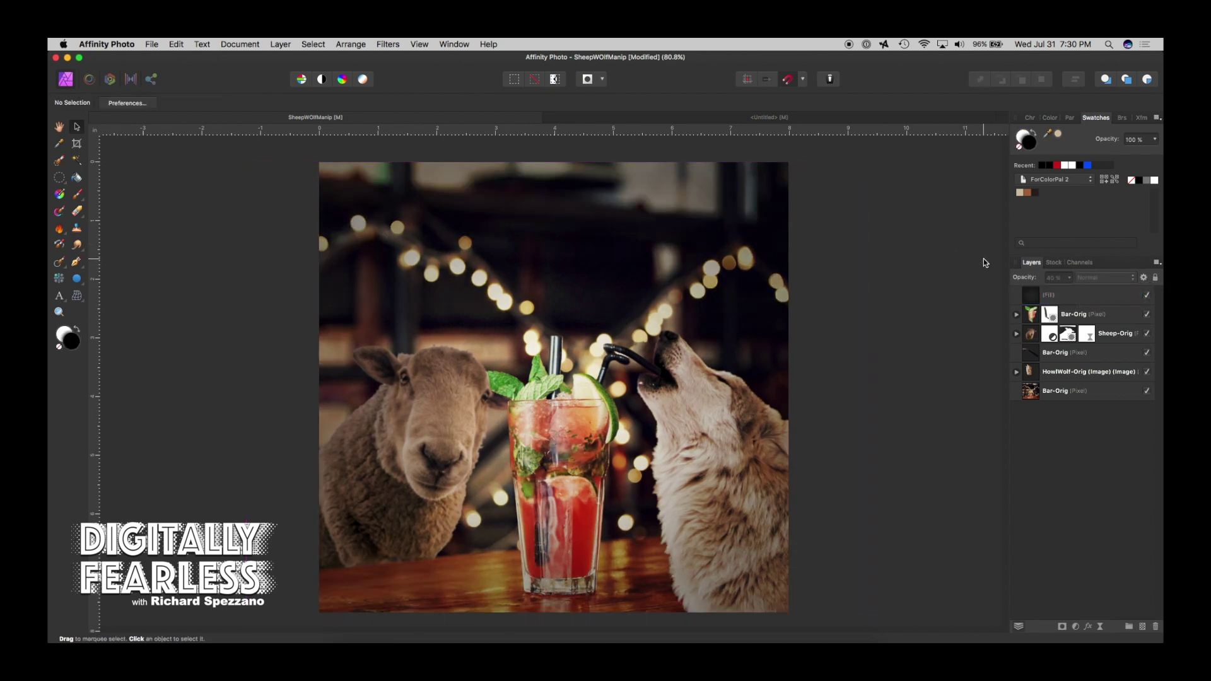
# Step: Merge all visible layers into a new pixel layer on top of the layer stack
pyautogui.press('super+minus')
pyautogui.click(280, 44)
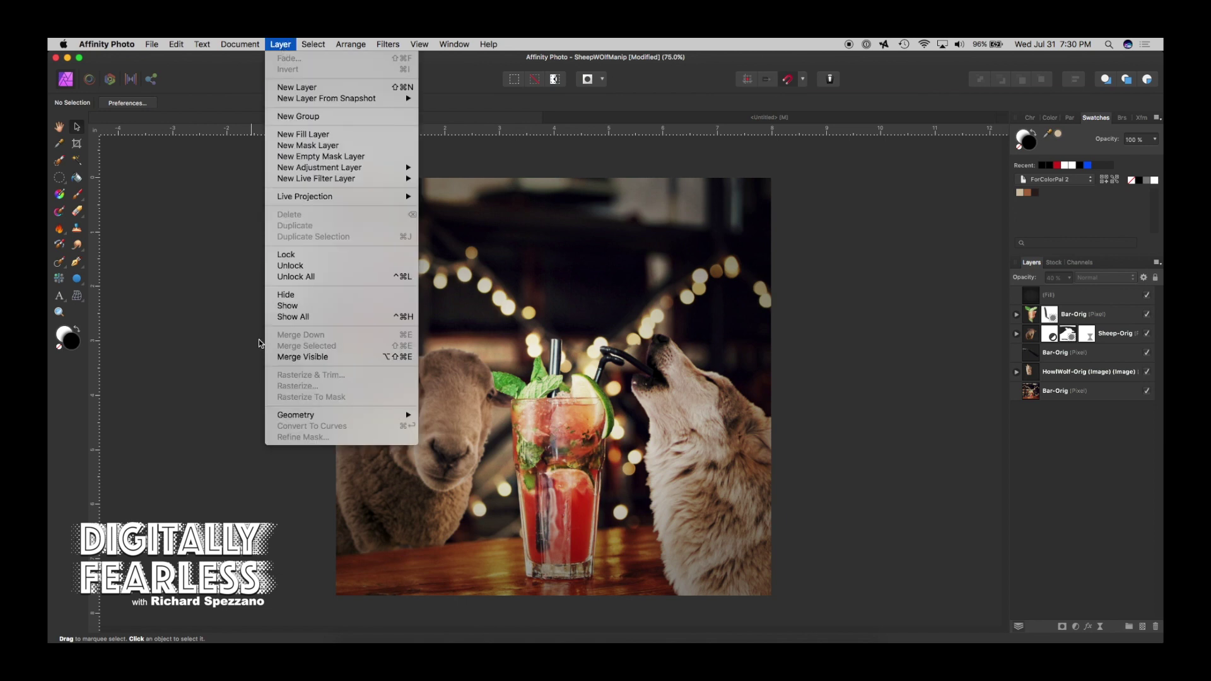
pyautogui.click(287, 357)
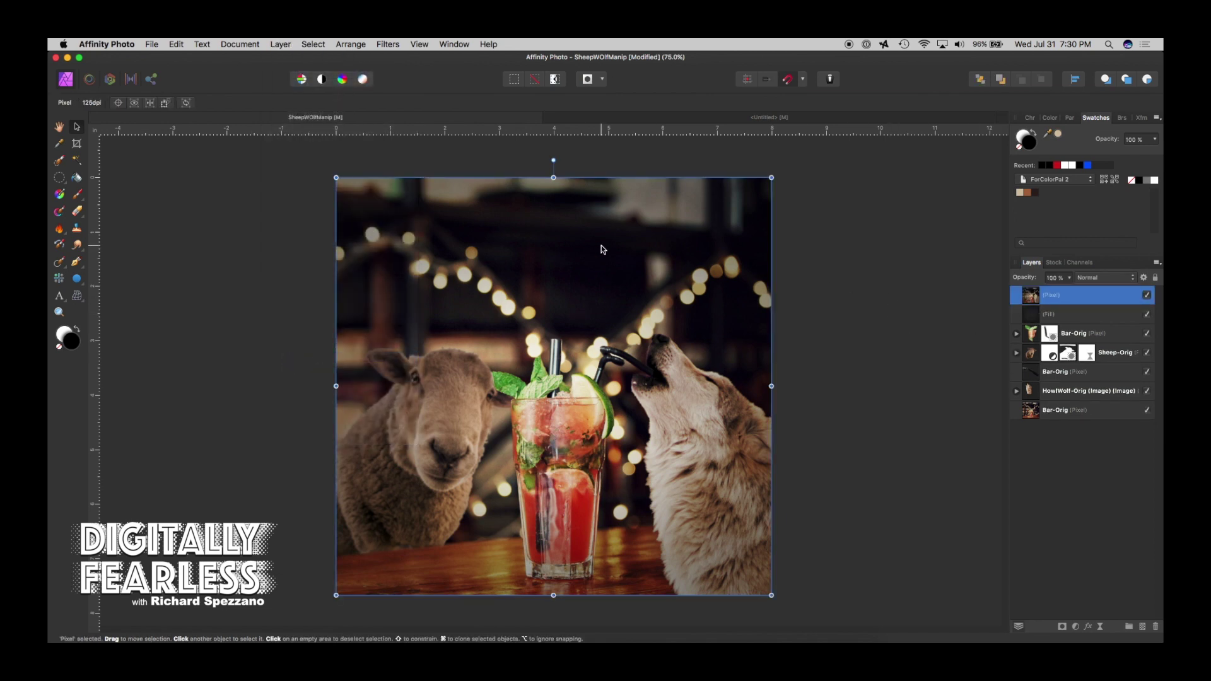
# Step: Hide all layers beneath the merged pixel layer and select the merged layer
pyautogui.click(1147, 315)
pyautogui.click(1142, 391)
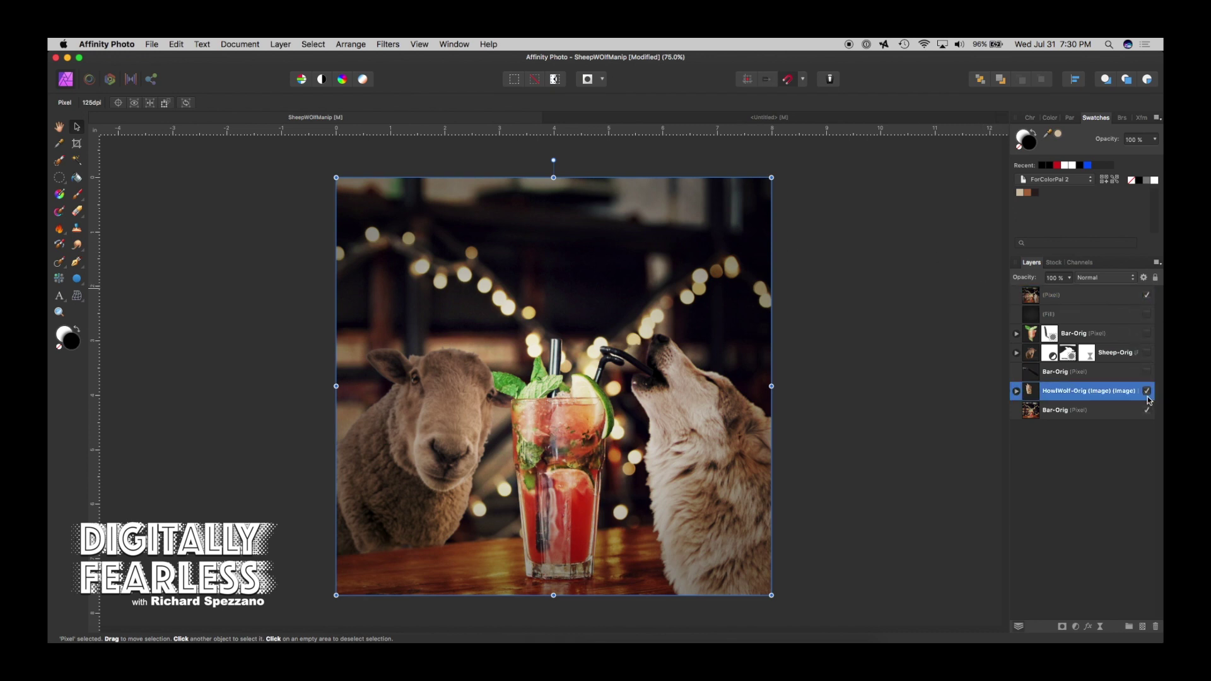
pyautogui.click(1047, 298)
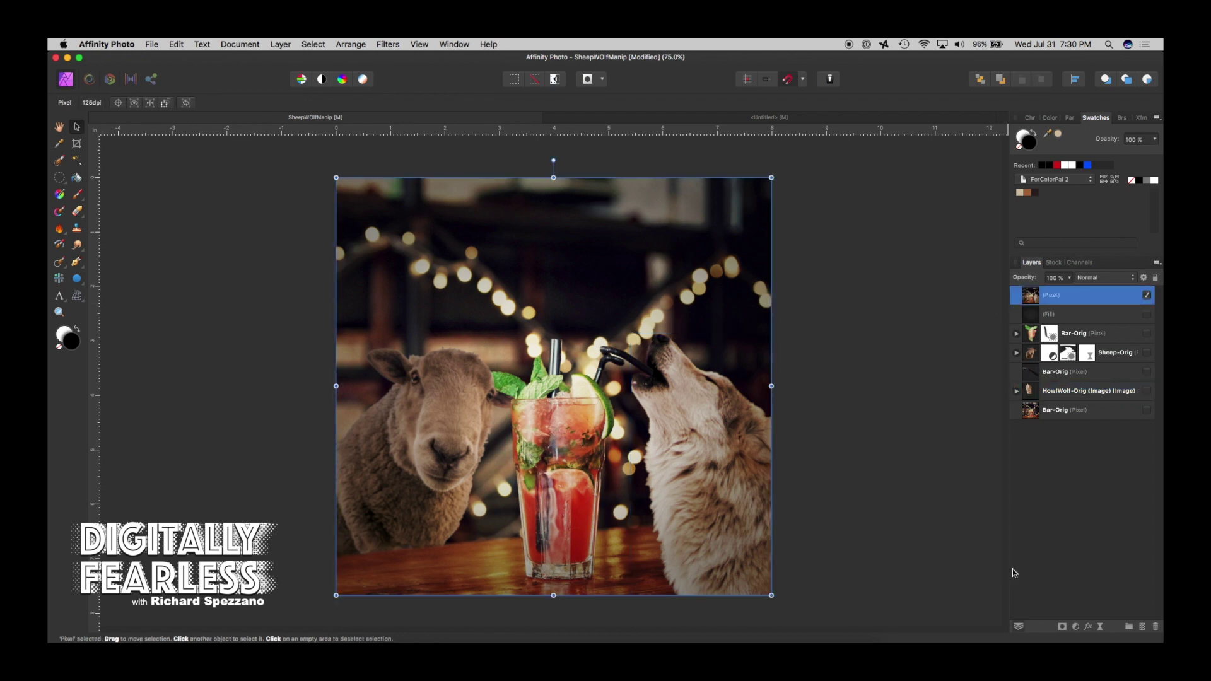
# Step: Add a Curves adjustment above the merged layer, raising the highlights and slightly lowering the shadows for more contrast
pyautogui.click(1076, 629)
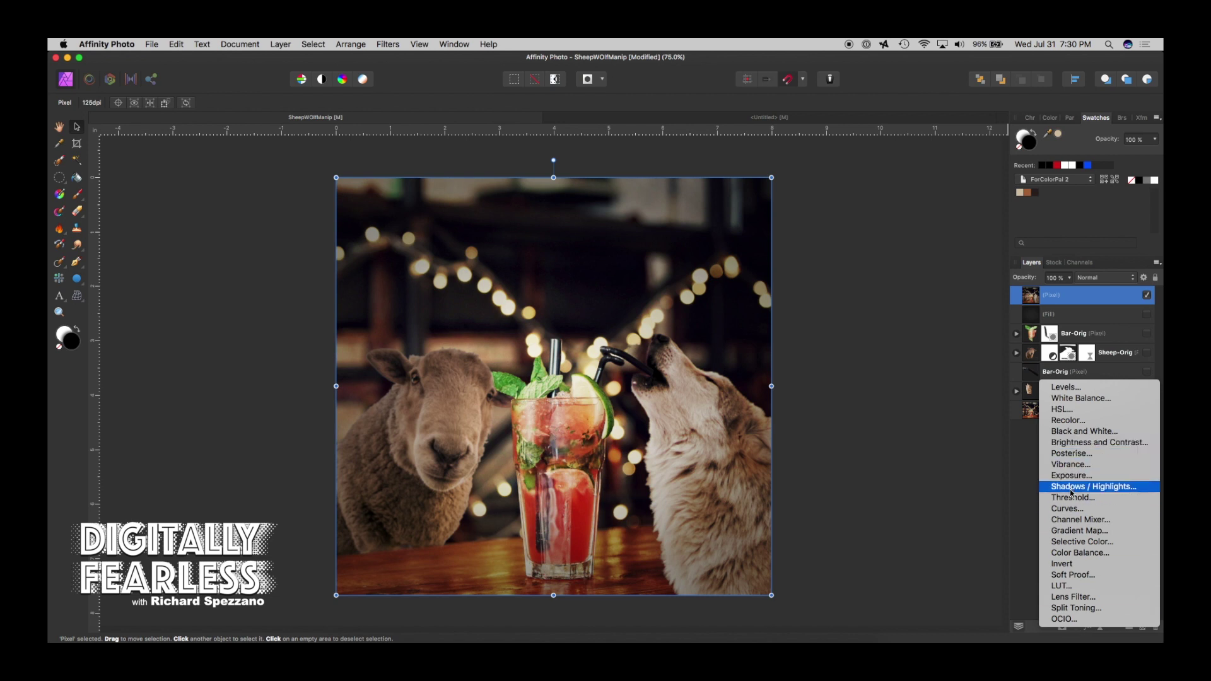
pyautogui.click(1071, 511)
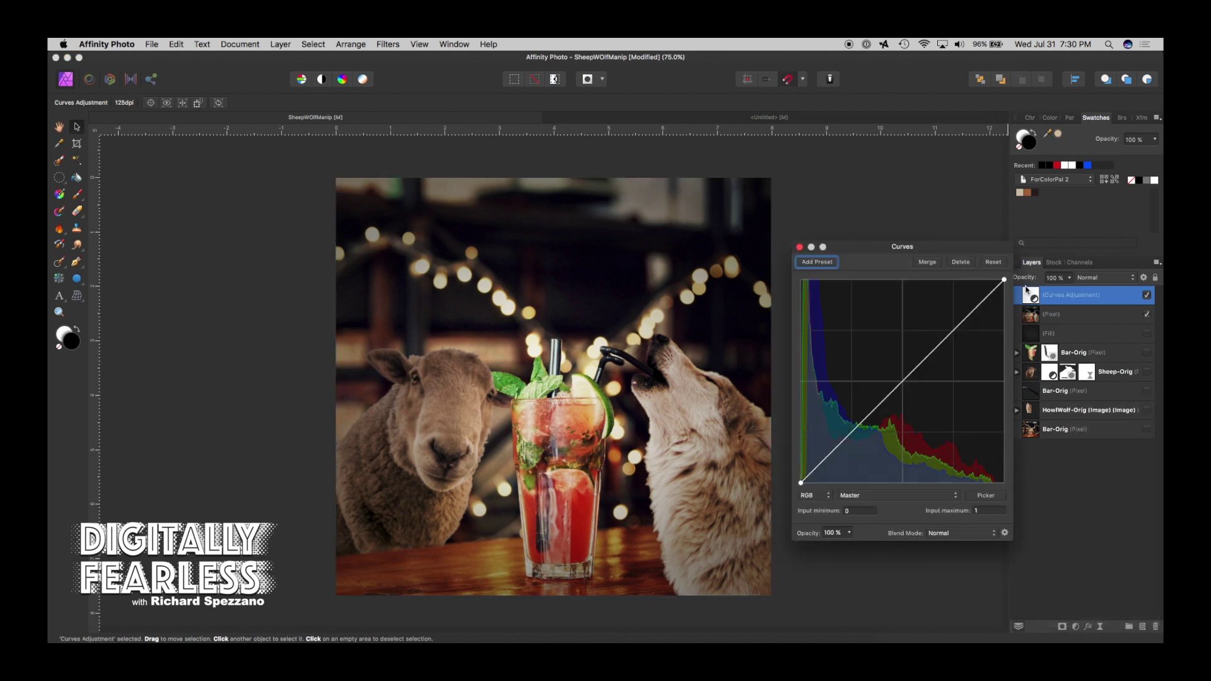
pyautogui.moveTo(952, 327); pyautogui.dragTo(944, 320)
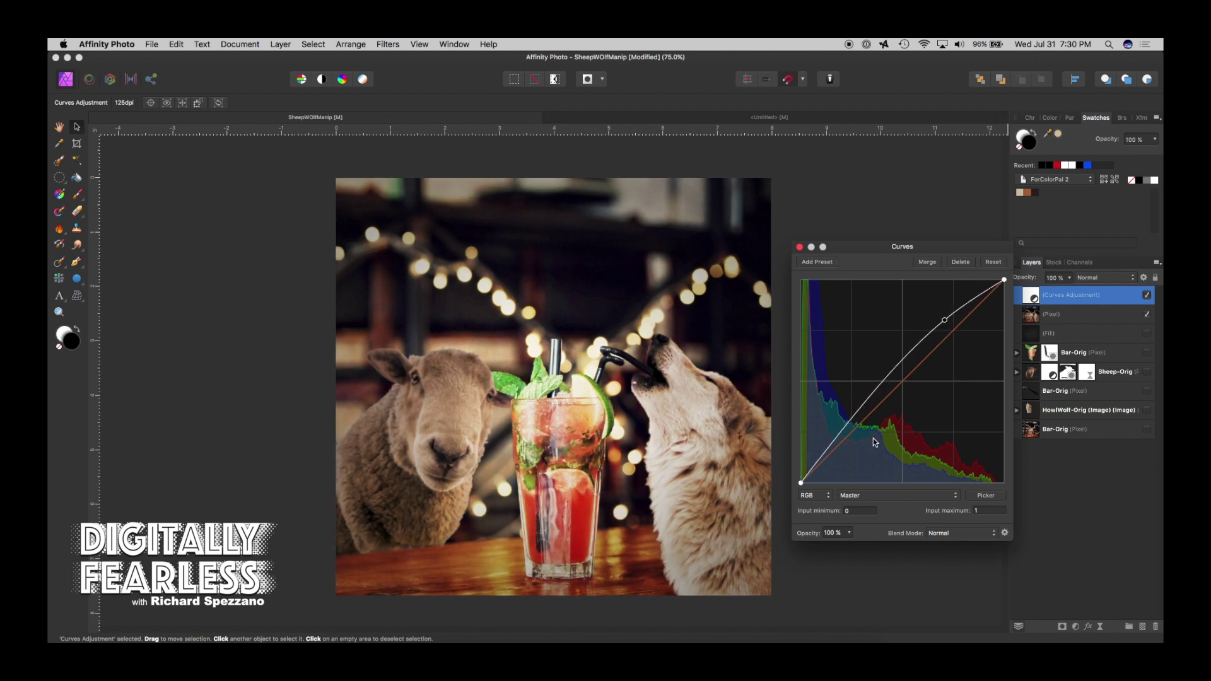
pyautogui.moveTo(843, 429); pyautogui.dragTo(847, 436)
pyautogui.moveTo(945, 320); pyautogui.dragTo(945, 317)
pyautogui.click(800, 247)
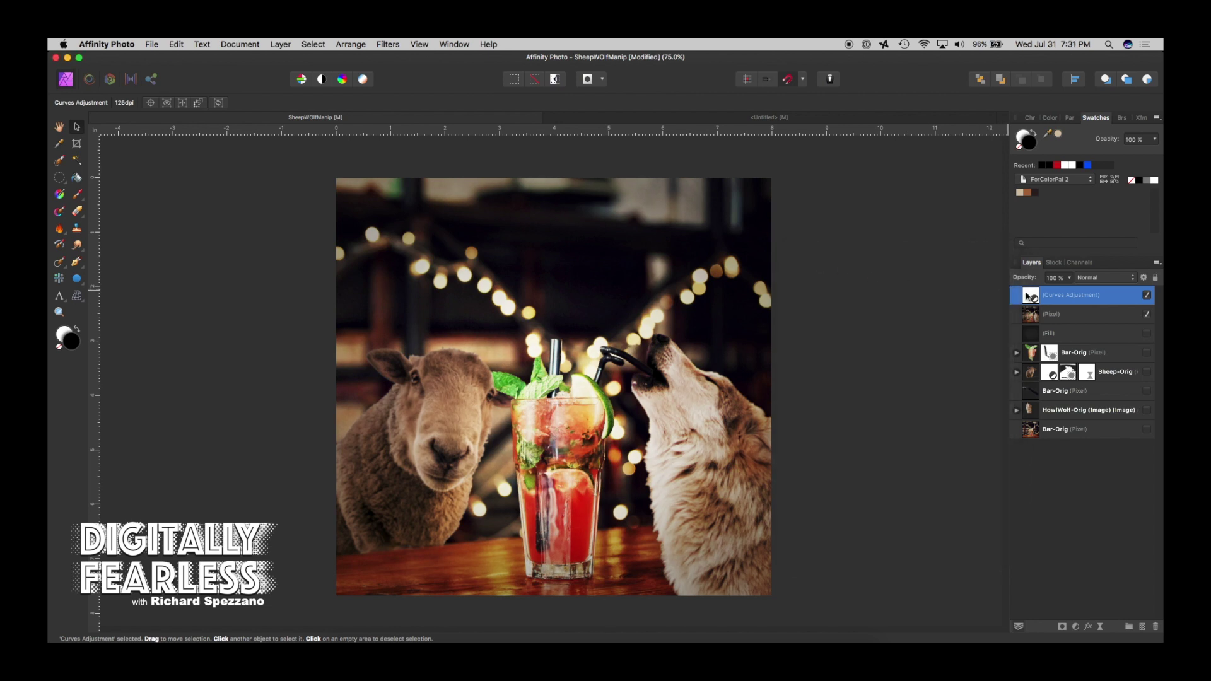